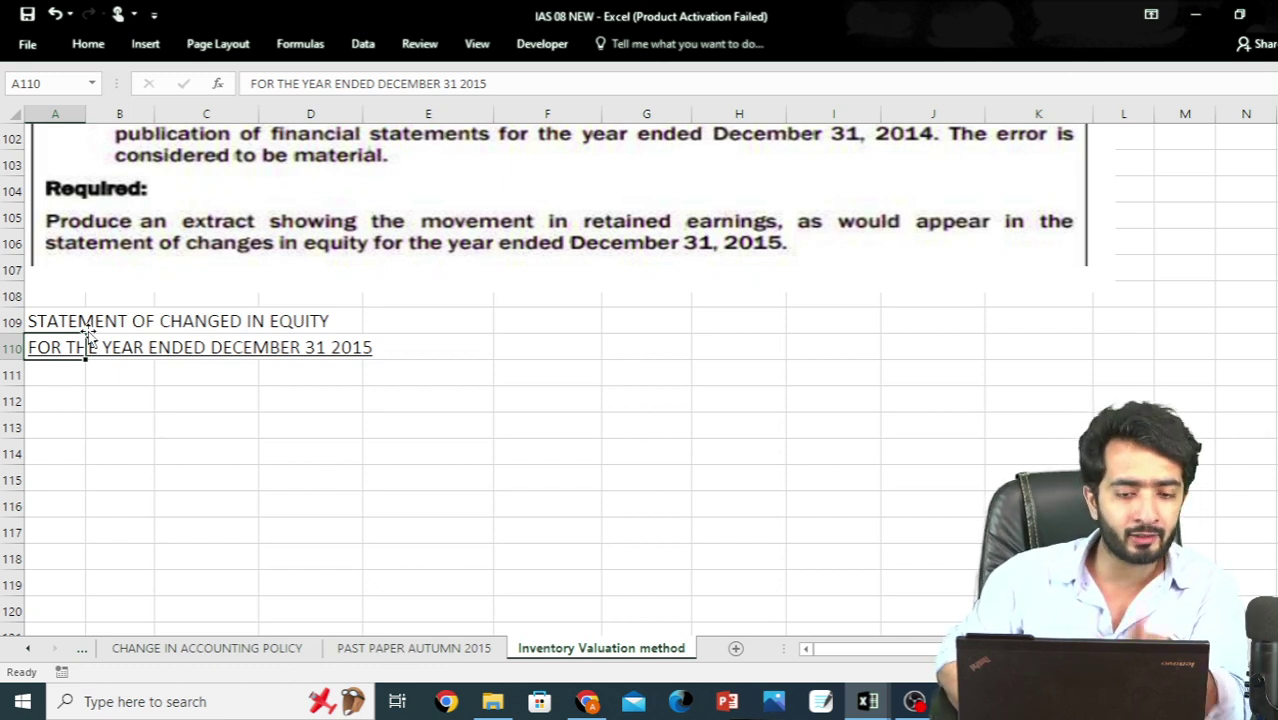
Enter the row label "Balance as at January 1, 2015" in cell A112 beneath the statement heading
key(Down)
key(Right)
key(Down)
key(Down)
key(Down)
key(Down)
key(Down)
key(Down)
key(Down)
key(Down)
key(Down)
key(Right)
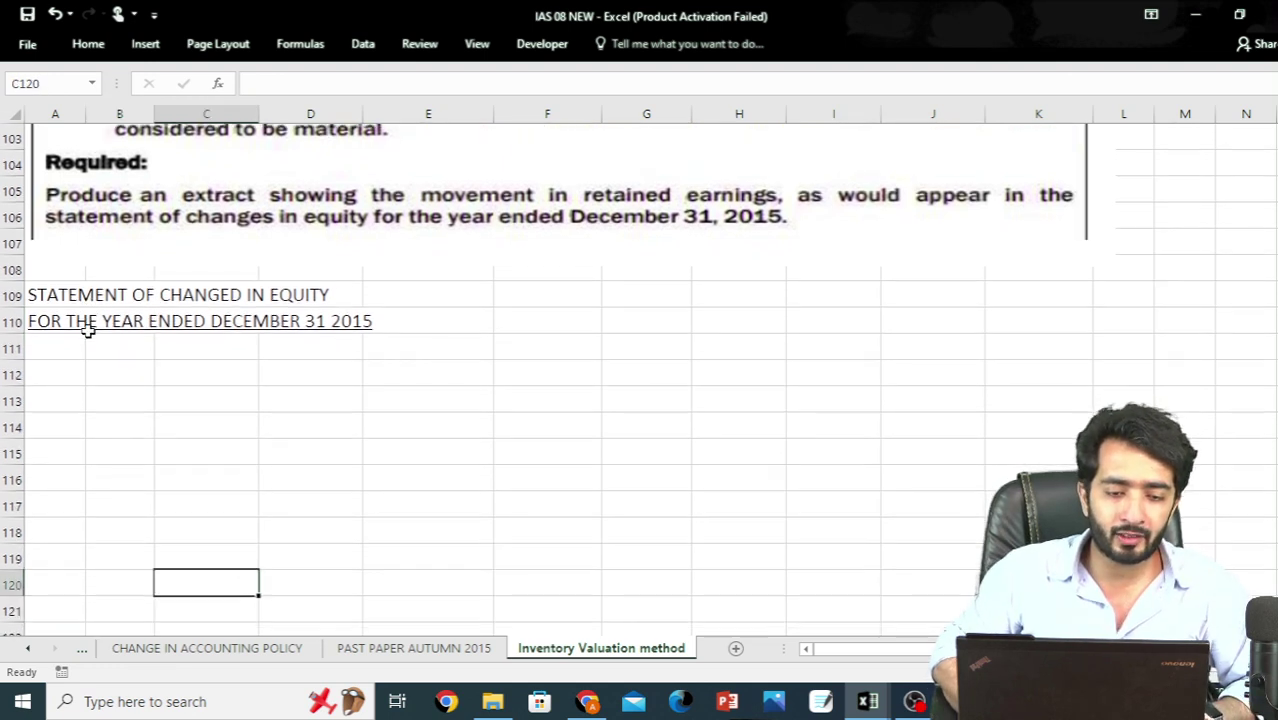
key(Up)
key(Up)
key(Left)
key(Left)
key(Up)
key(Up)
key(Up)
key(Up)
key(Up)
key(Up)
text(Bal)
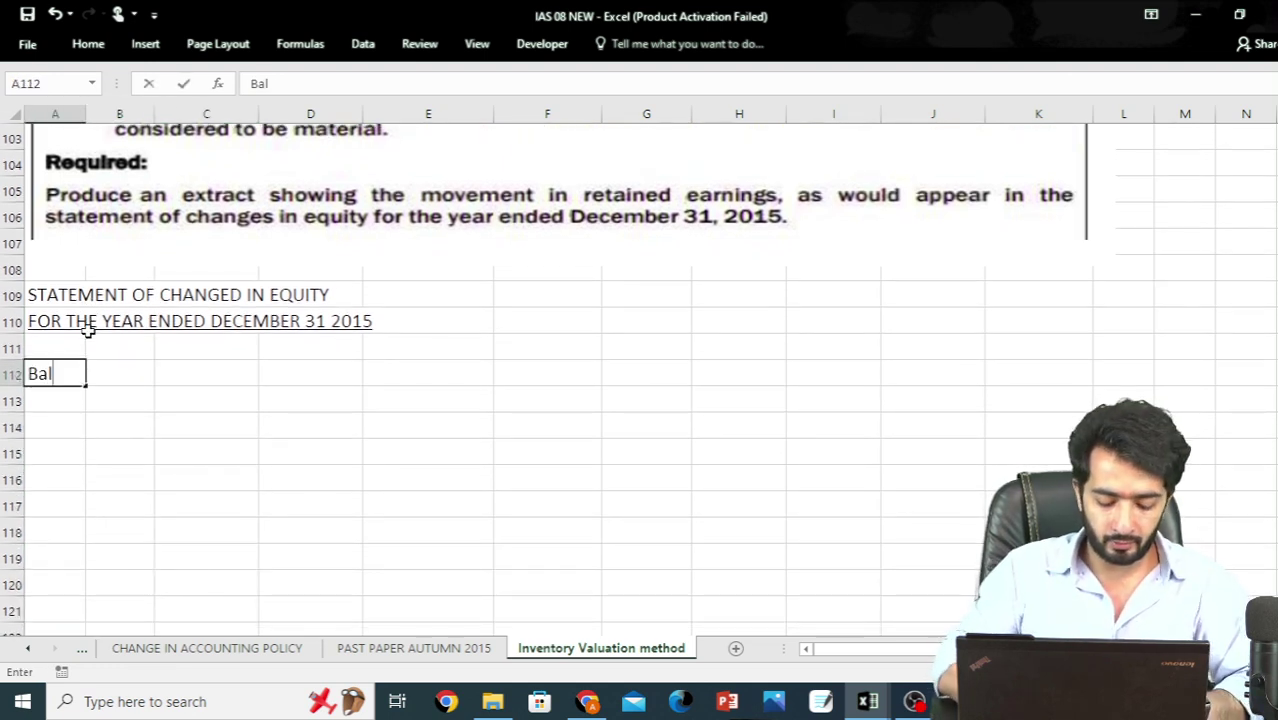
text(ance as at Januar y1)
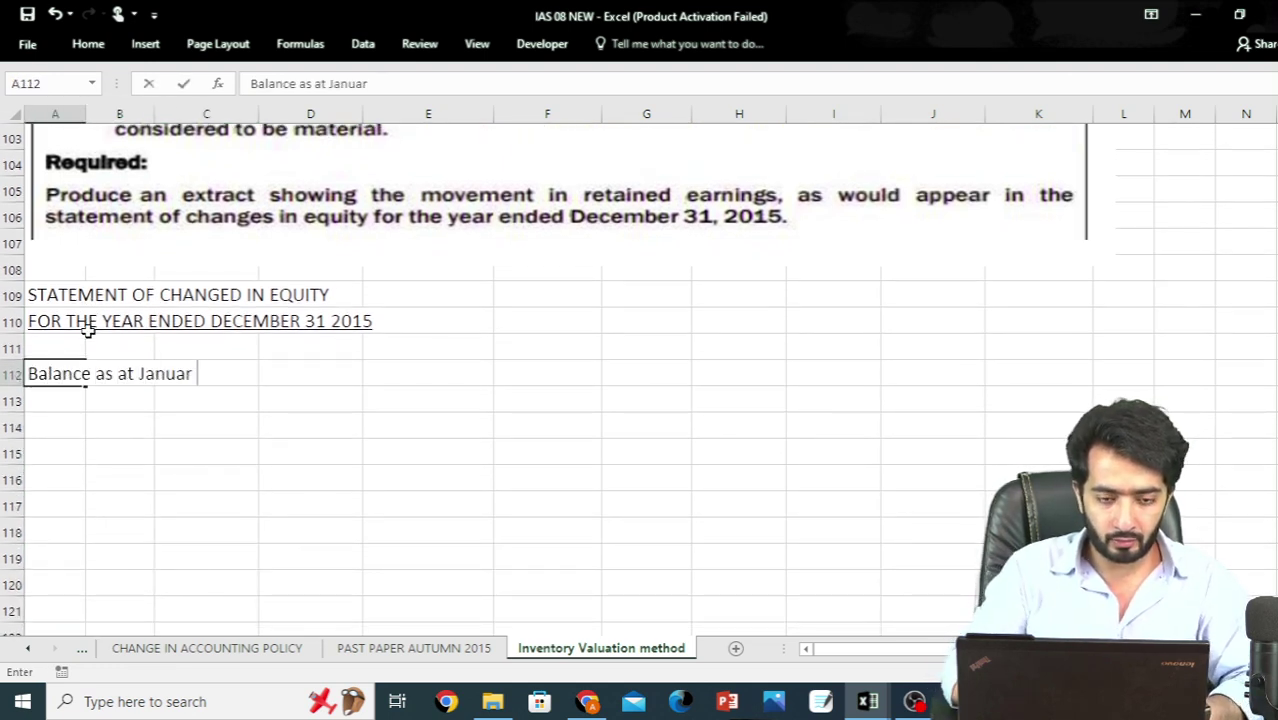
key(BackSpace)
key(BackSpace)
key(BackSpace)
text(y 1)
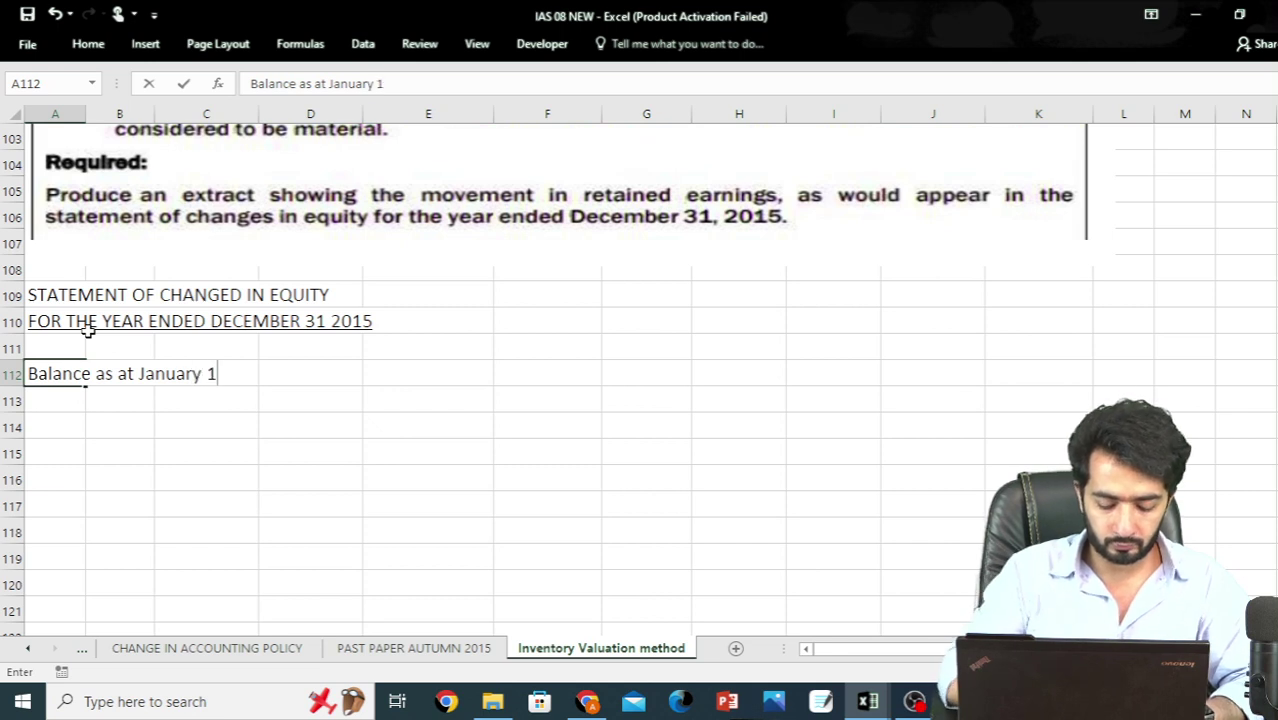
text(, 20)
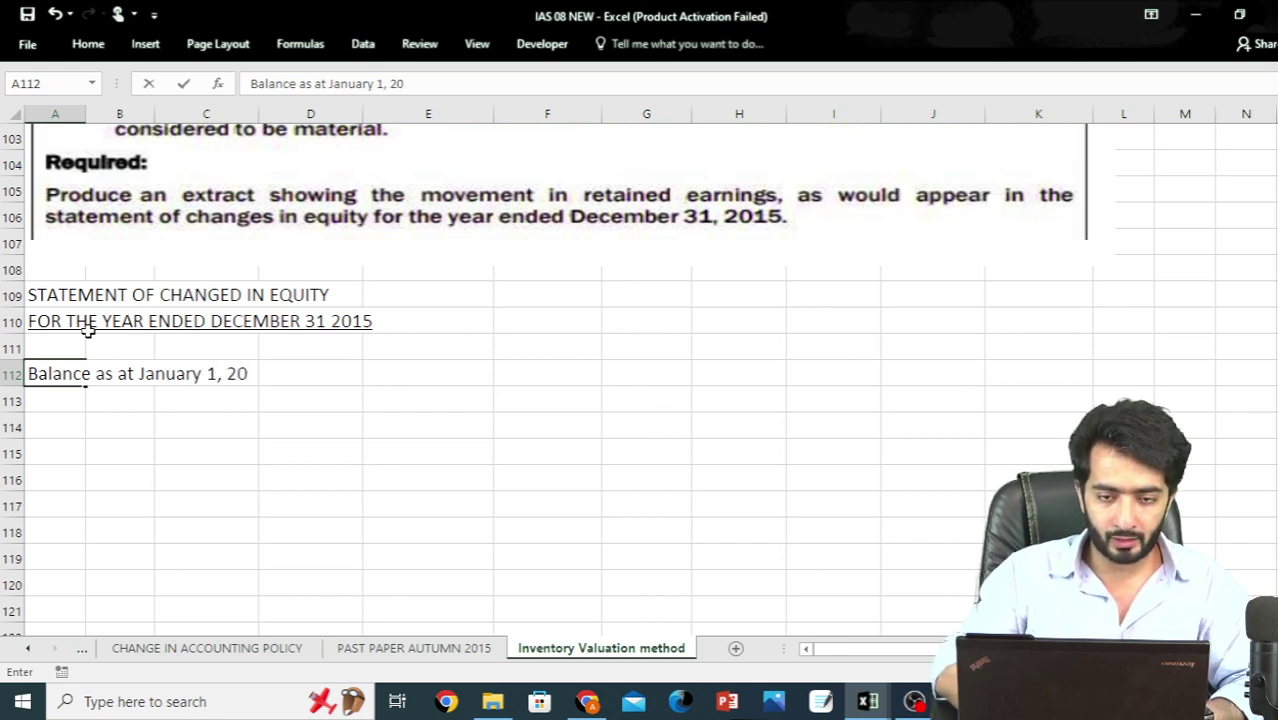
text(15)
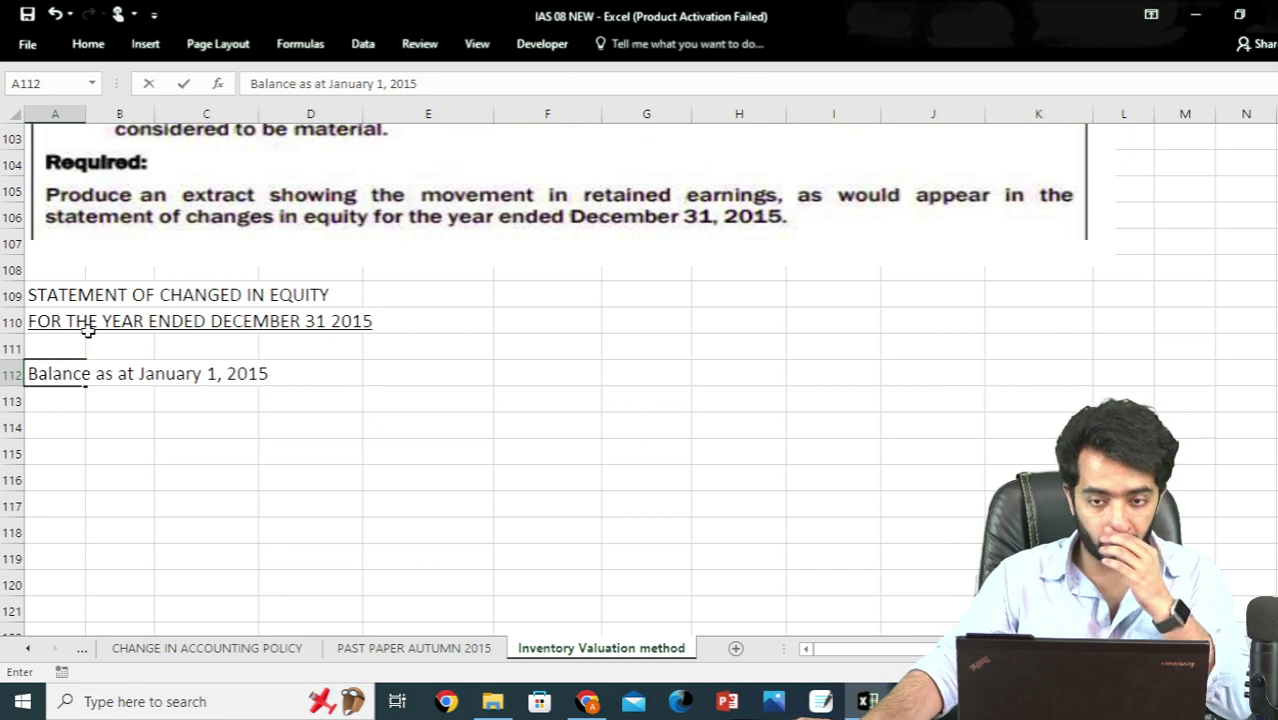
Look up the 2014 retained earnings in the question, enter 89 in E112 and apply the comma number style
key(Right)
key(Right)
key(Right)
key(Right)
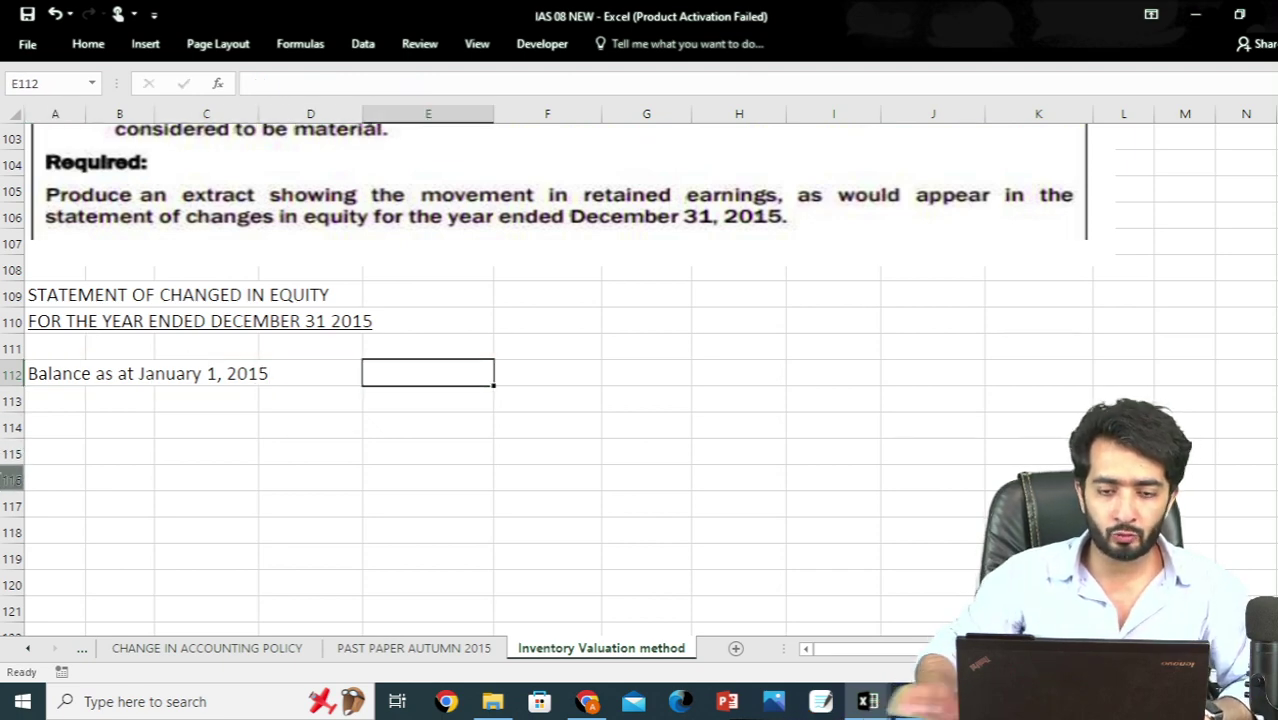
scroll(593, 559, up, 6)
scroll(625, 480, down, 4)
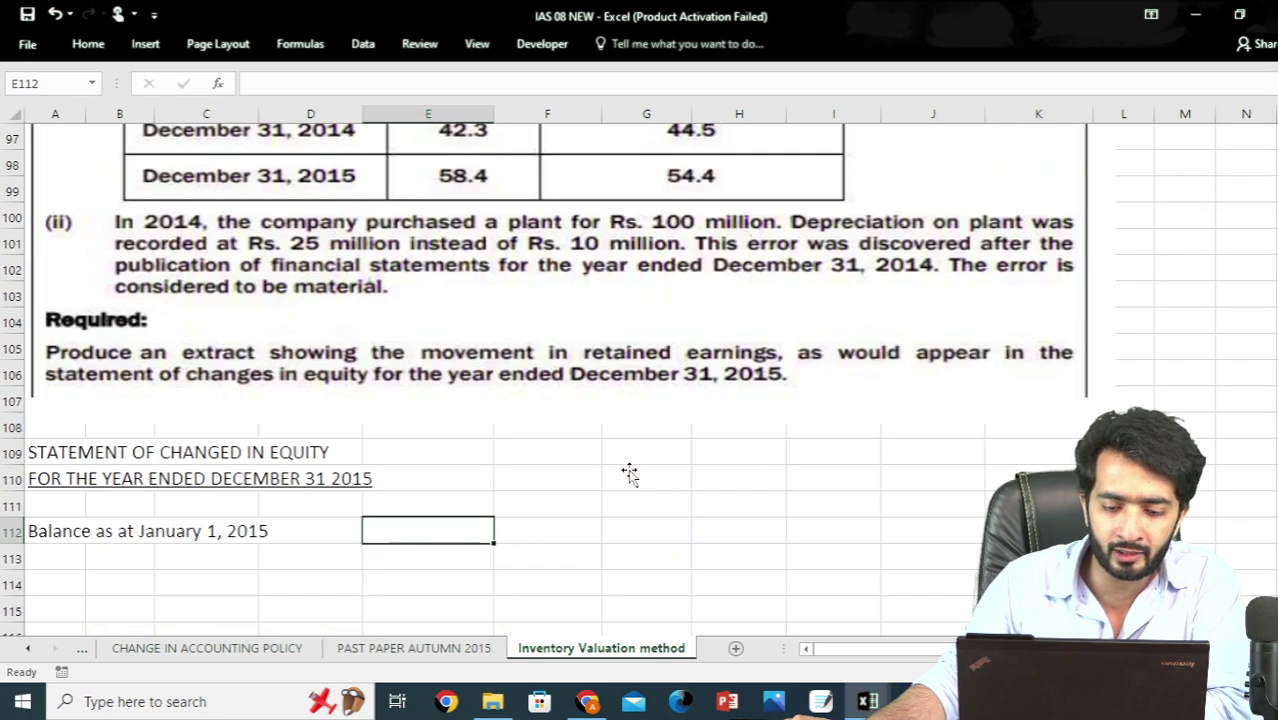
scroll(540, 500, up, 5)
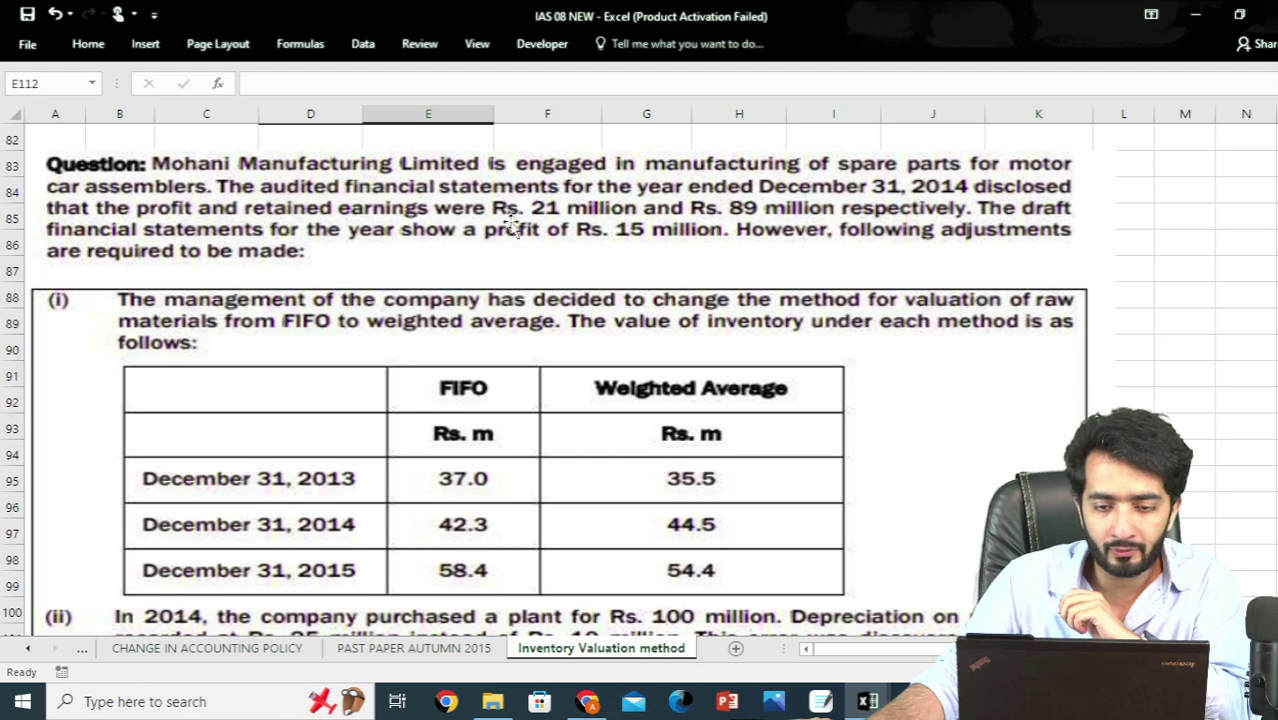
scroll(669, 330, down, 10)
scroll(669, 330, up, 2)
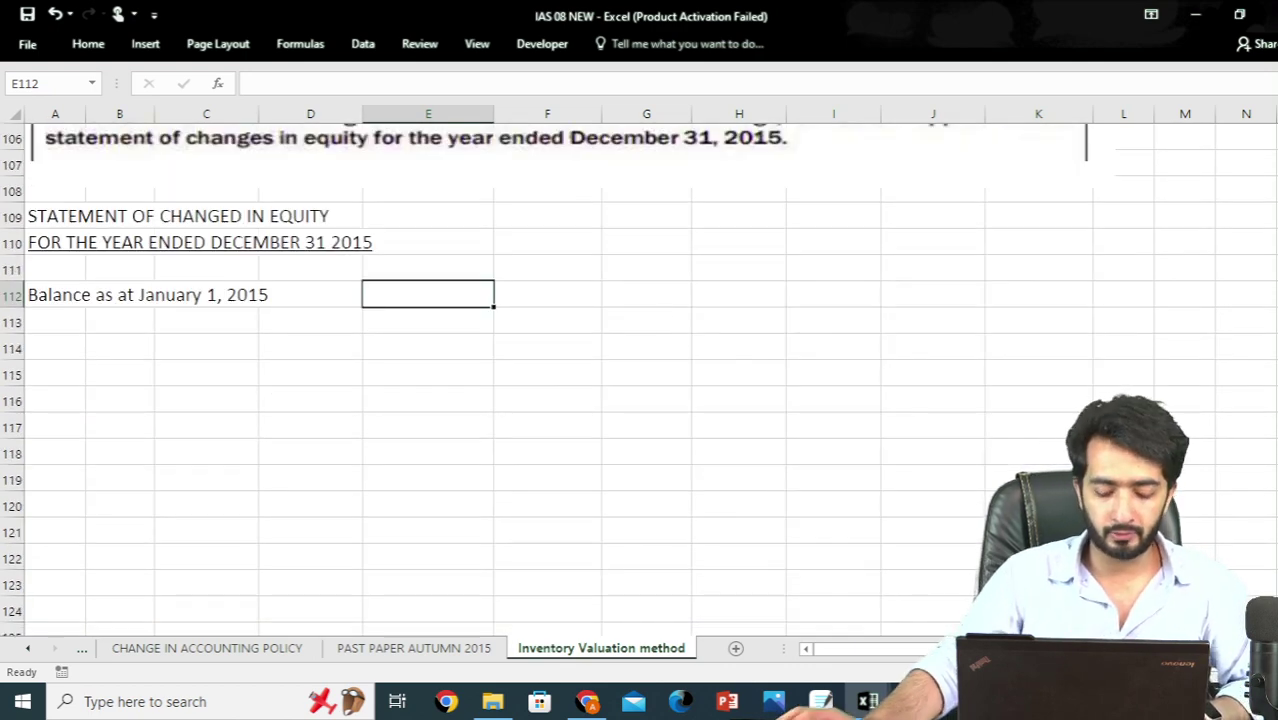
text(89)
key(Right)
key(Left)
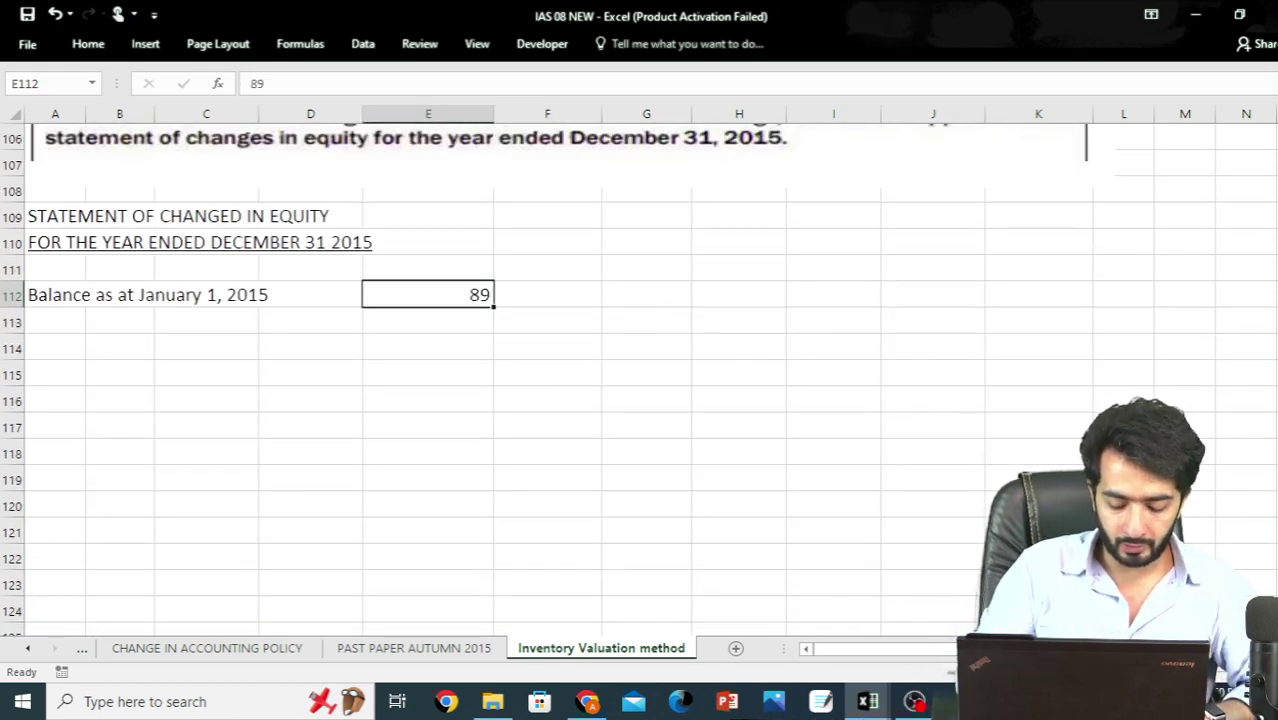
click(88, 43)
click(668, 105)
Enter the column heading "Retained earnings" in E111 above the opening balance
key(Up)
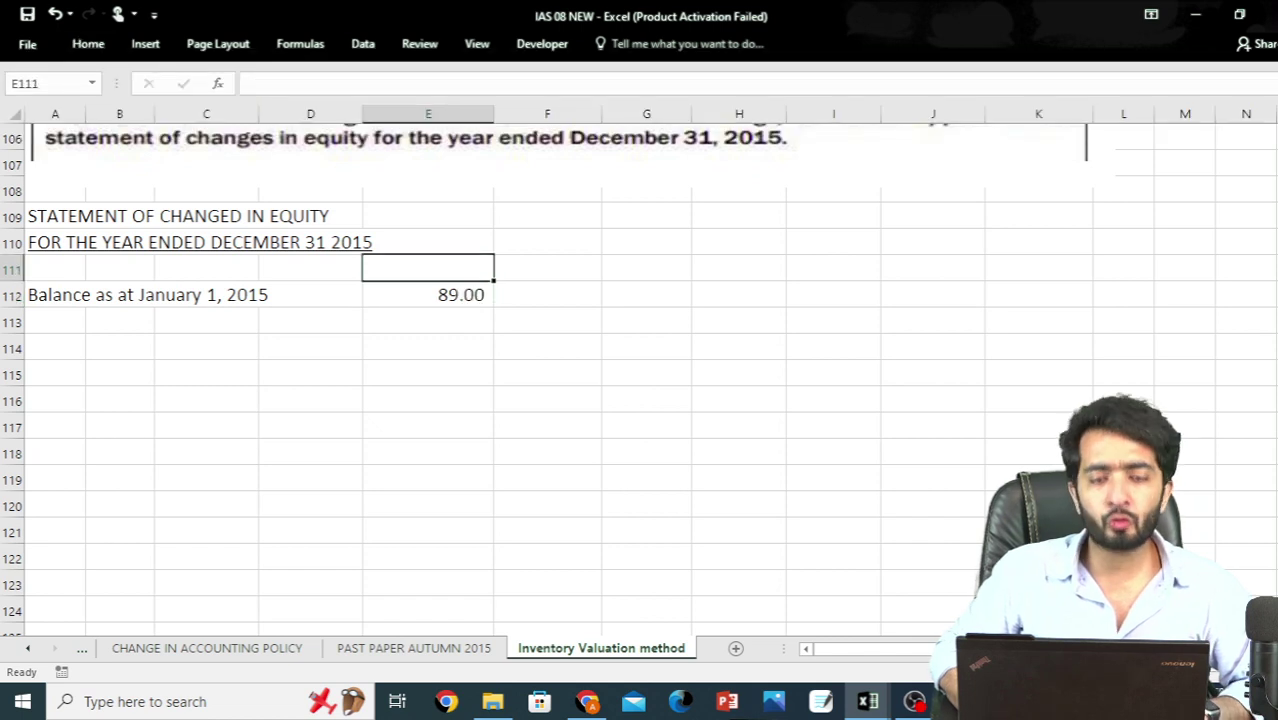
text(Retai)
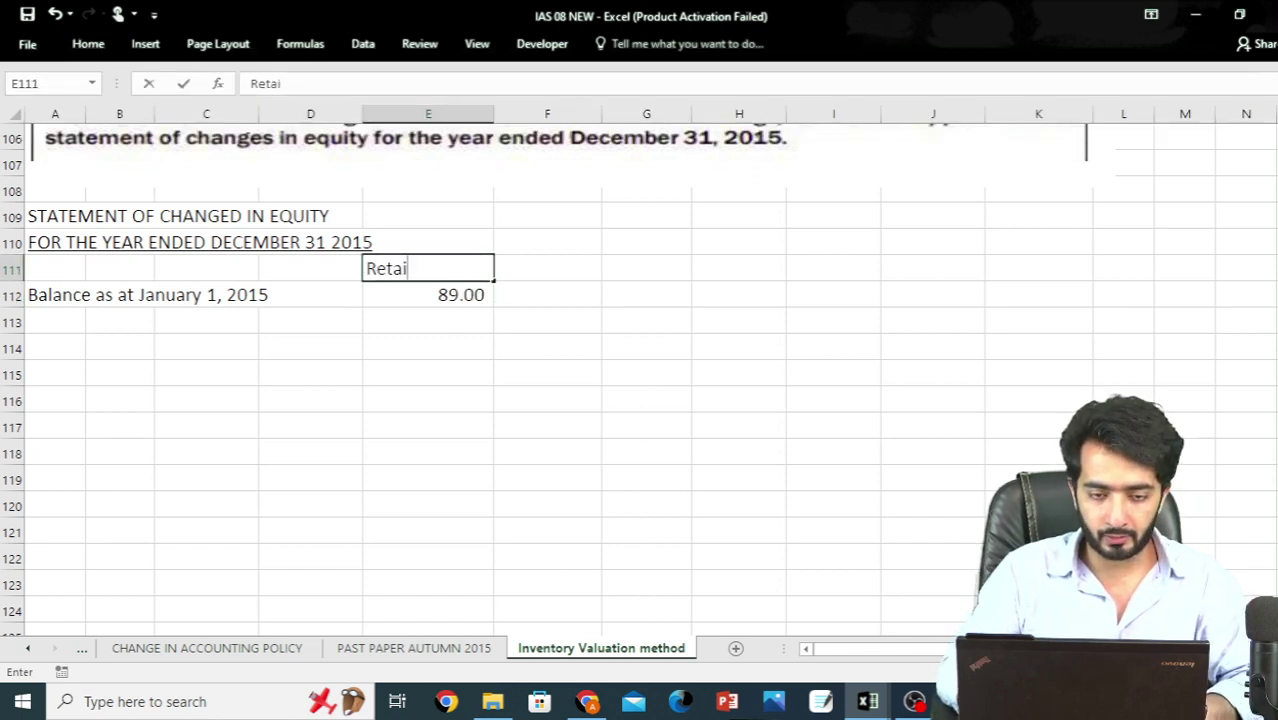
text(ned ear)
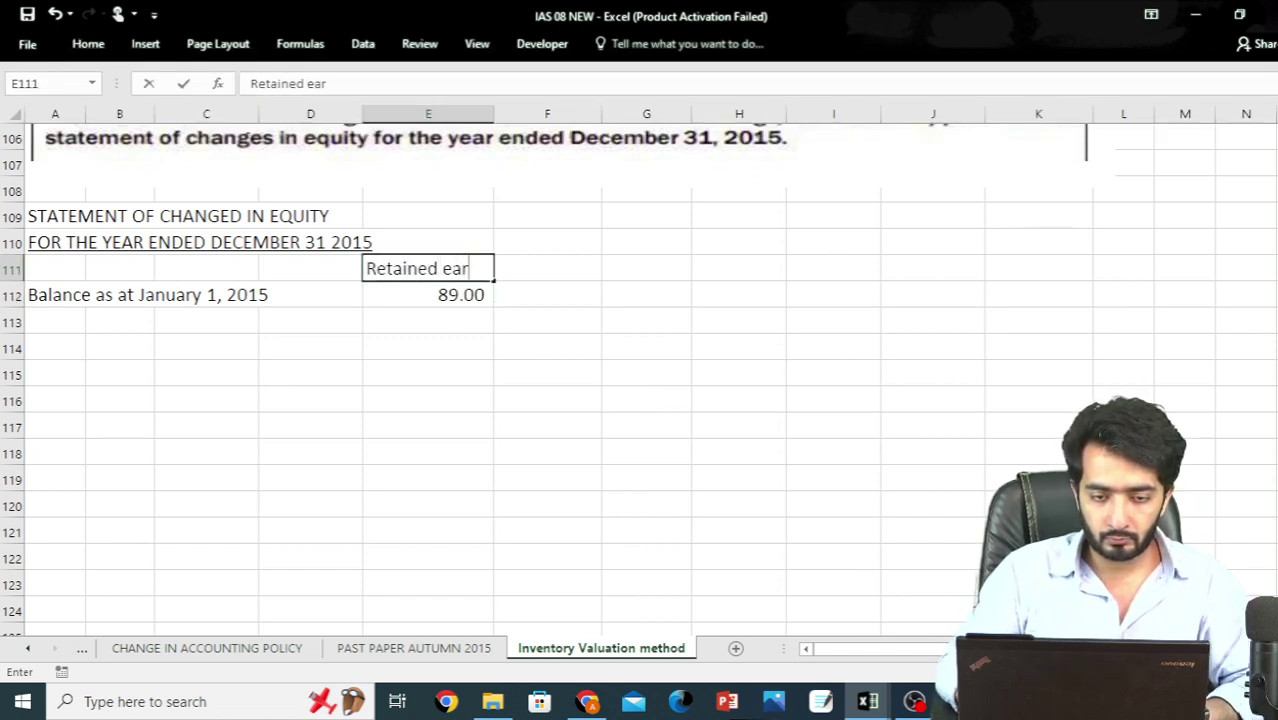
text(nings)
key(Return)
key(Up)
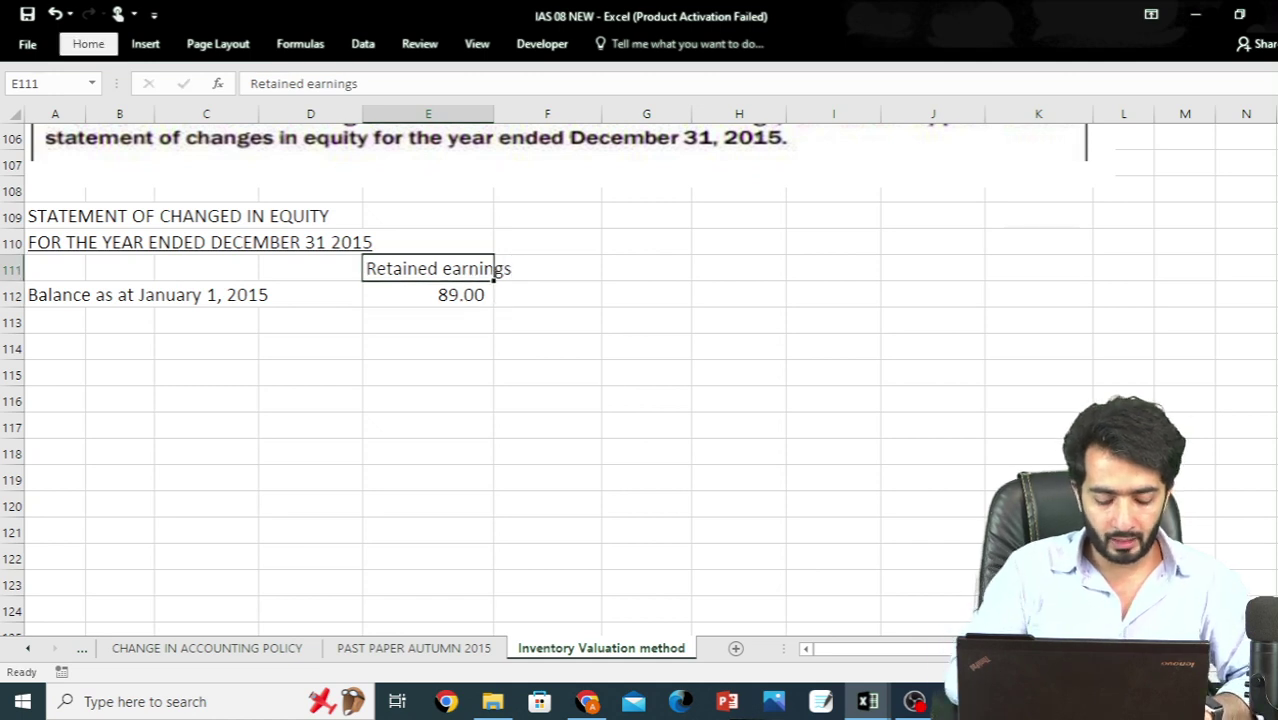
Wrap the text of the "Retained earnings" heading in E111, centre it and make it bold
click(88, 43)
click(512, 76)
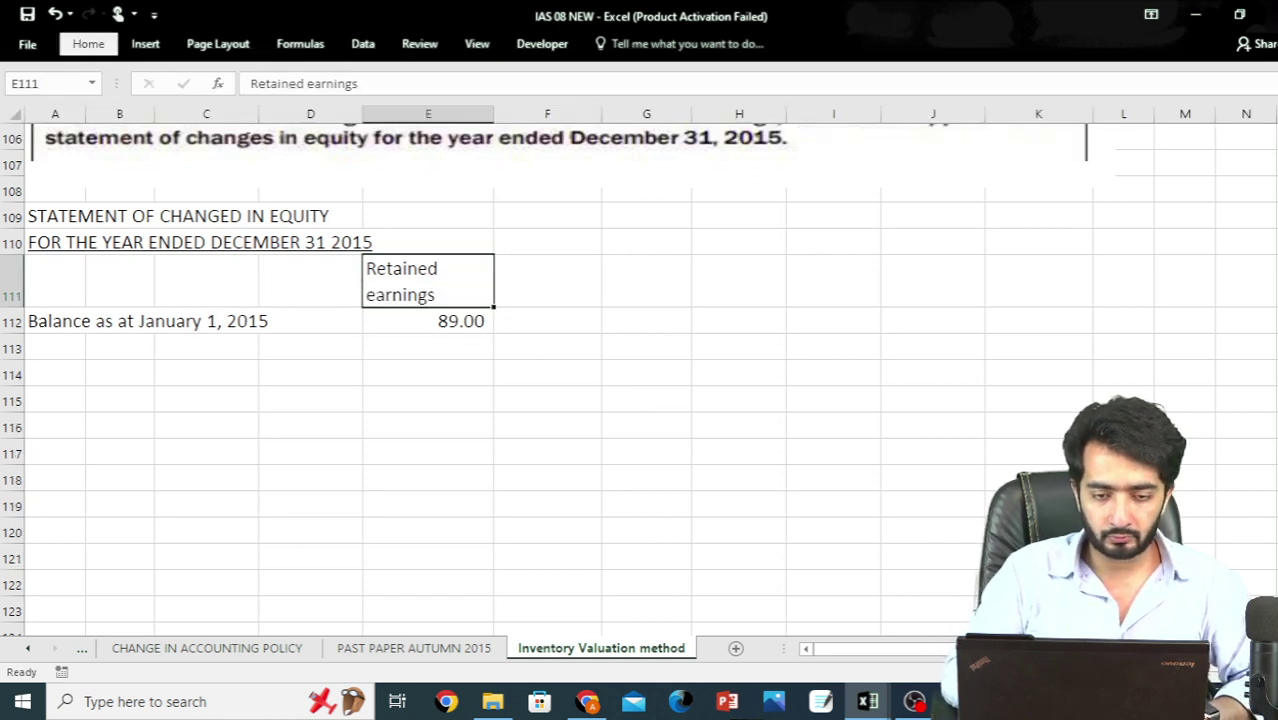
click(88, 43)
click(383, 104)
key(ctrl+b)
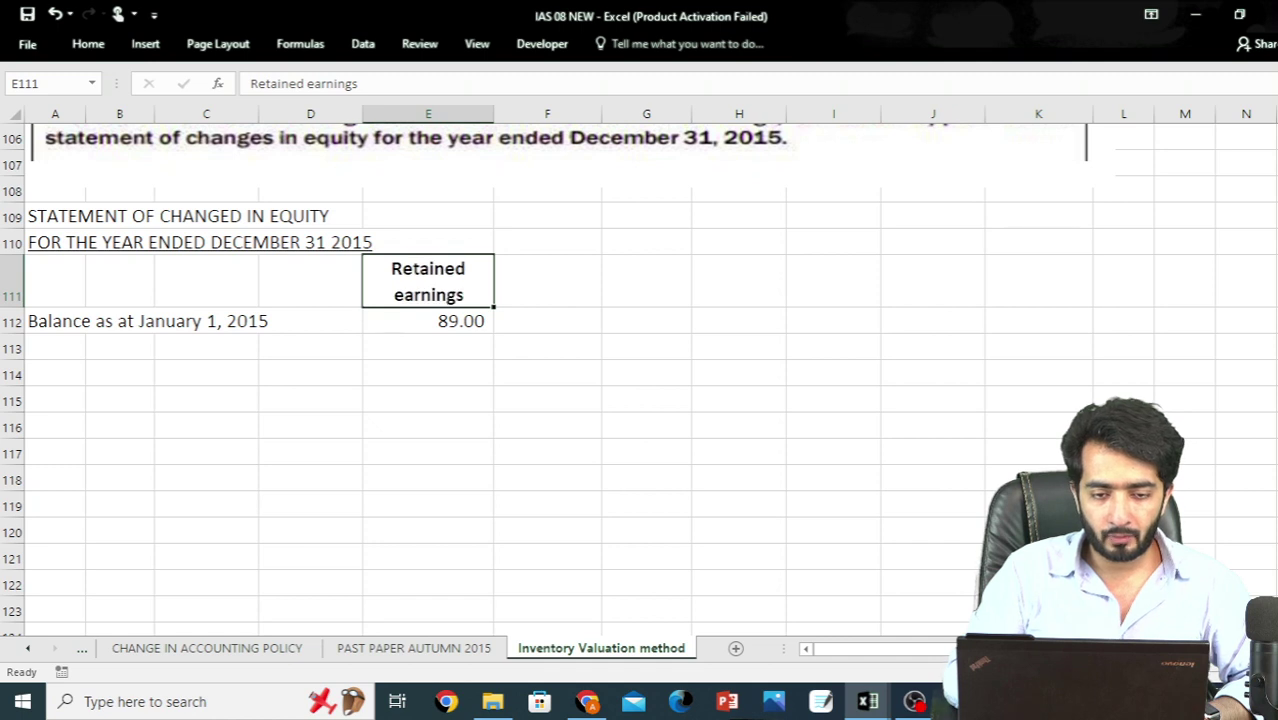
Add the row labels "Error Adjustment" in A113 and "Change in accounting policy" in A114
key(Return)
click(140, 372)
click(55, 347)
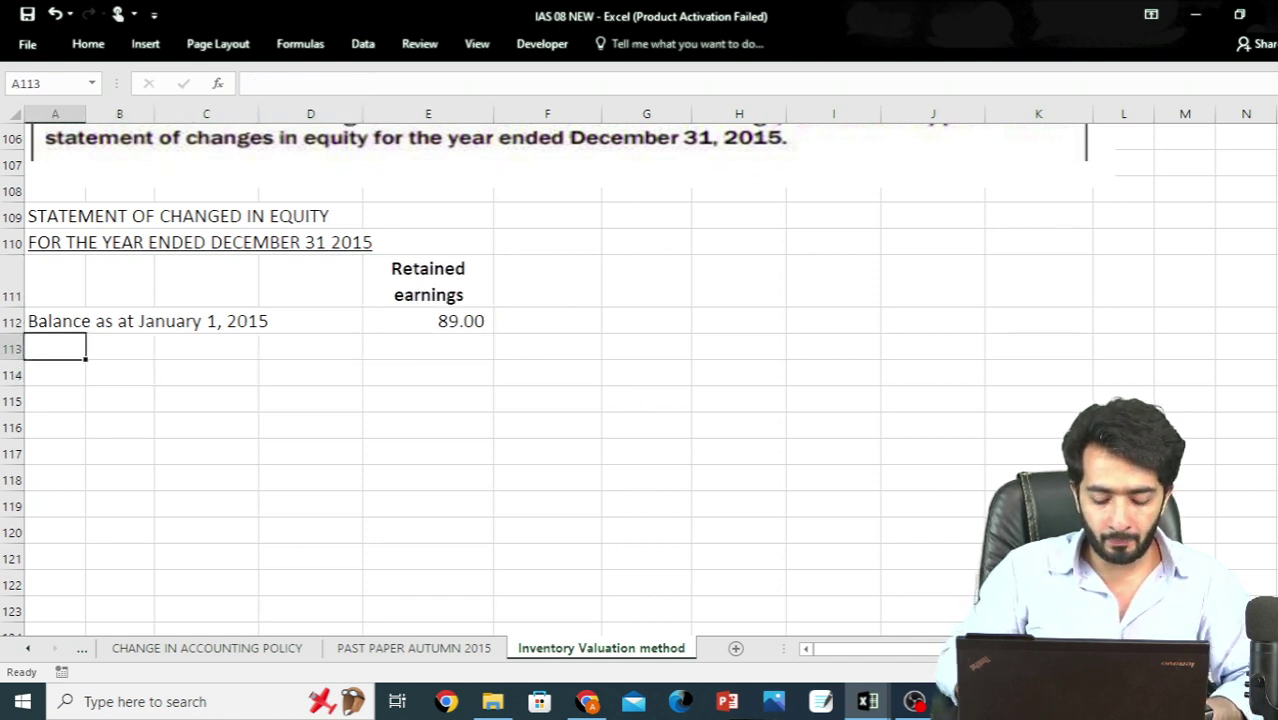
text(Error Adjustment)
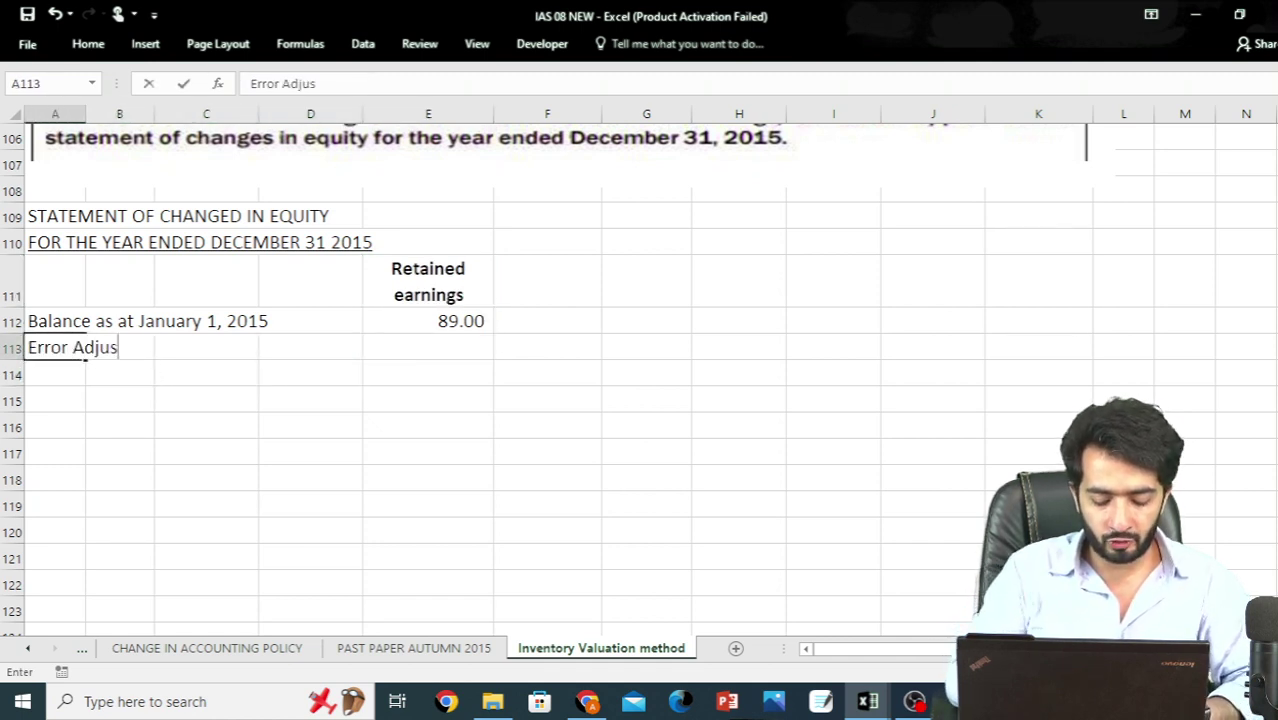
key(Return)
text(Change )
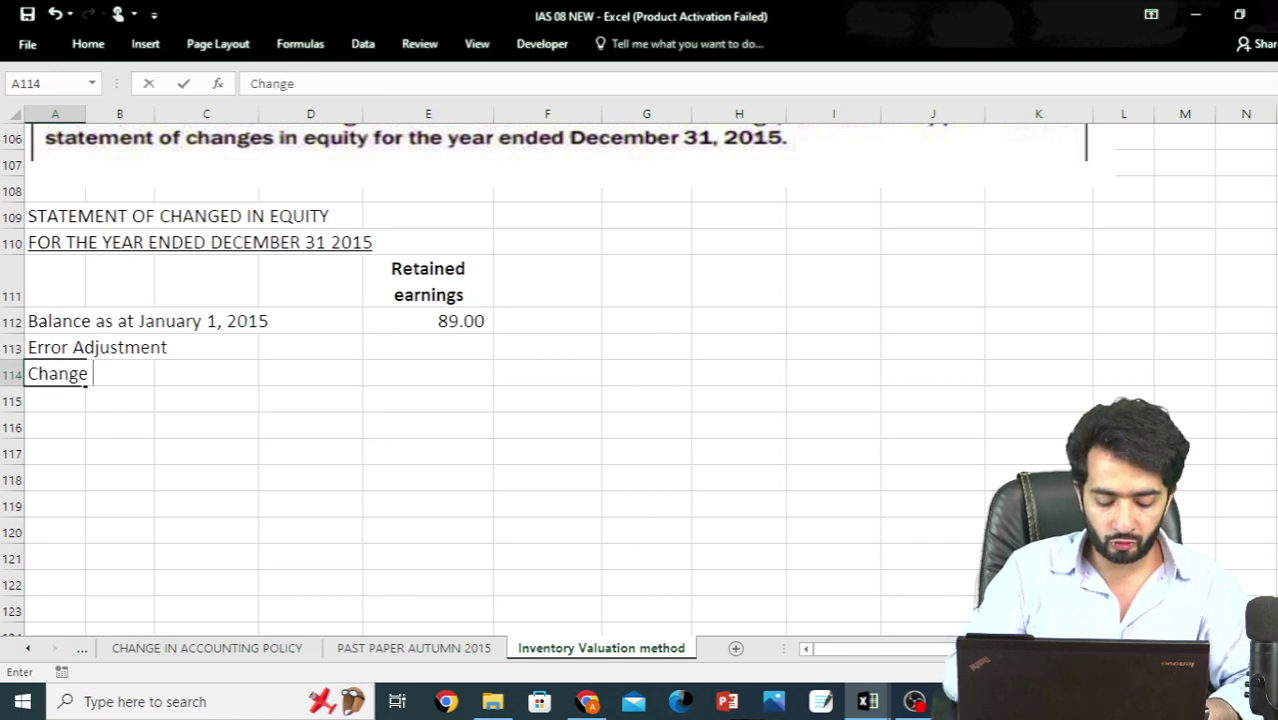
text(in accounting po)
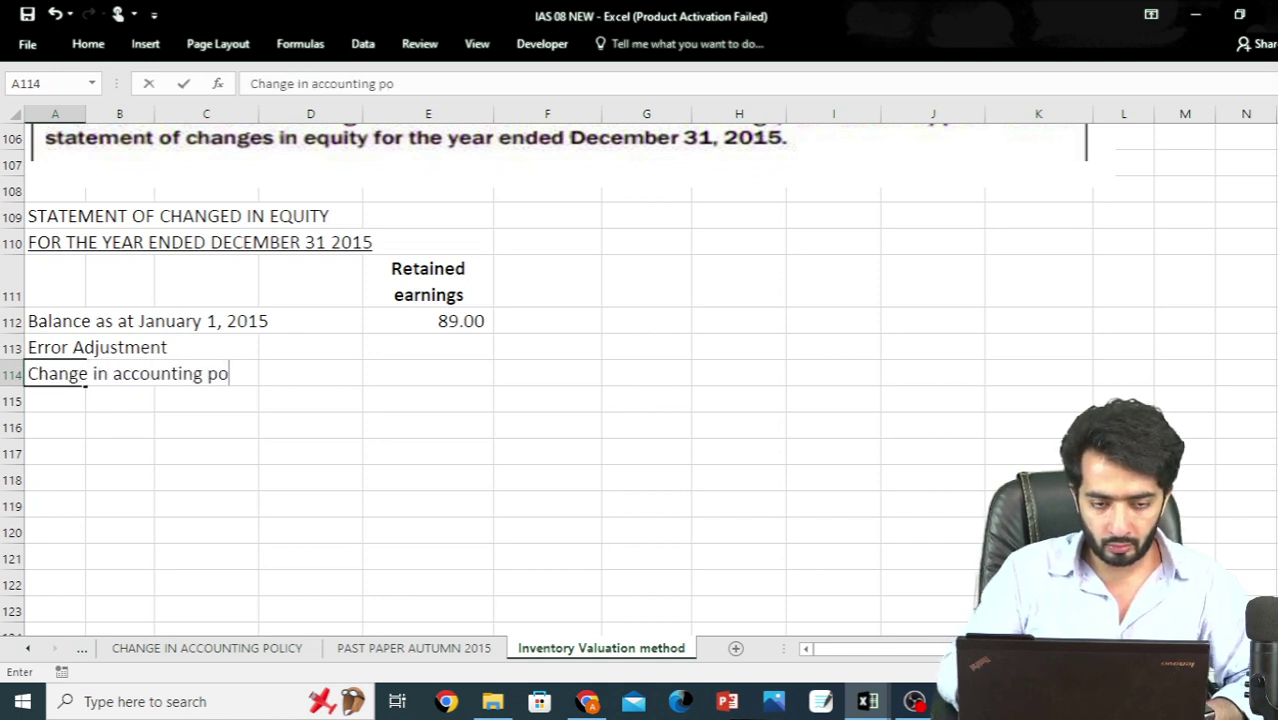
text(licy)
key(ctrl+Return)
Enter the heading "Change in accounting policy working:" in A124 and make it bold and underlined
key(Right)
key(Right)
key(Right)
key(Right)
key(Up)
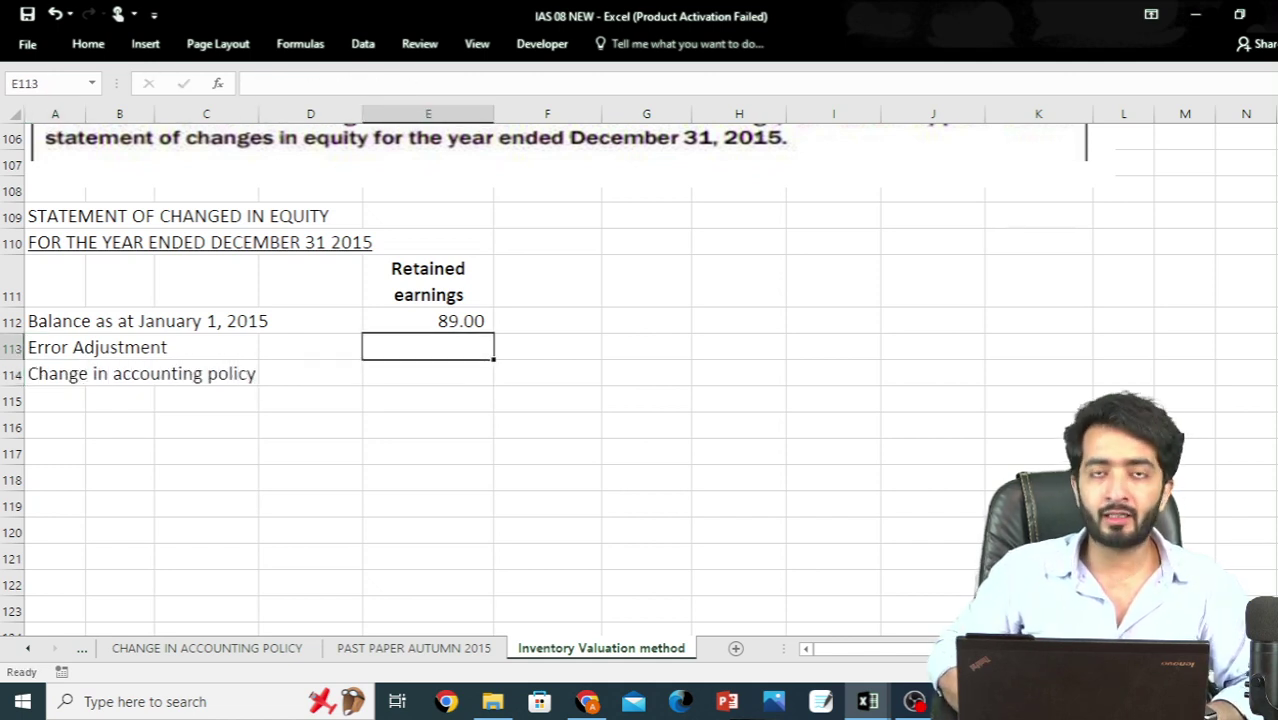
key(Down)
key(Down)
key(Down)
key(Down)
key(Down)
key(Down)
key(Down)
key(Down)
key(Down)
key(Down)
key(Down)
key(Down)
key(Down)
key(Down)
key(Down)
key(Down)
key(Down)
key(Down)
key(Down)
key(Down)
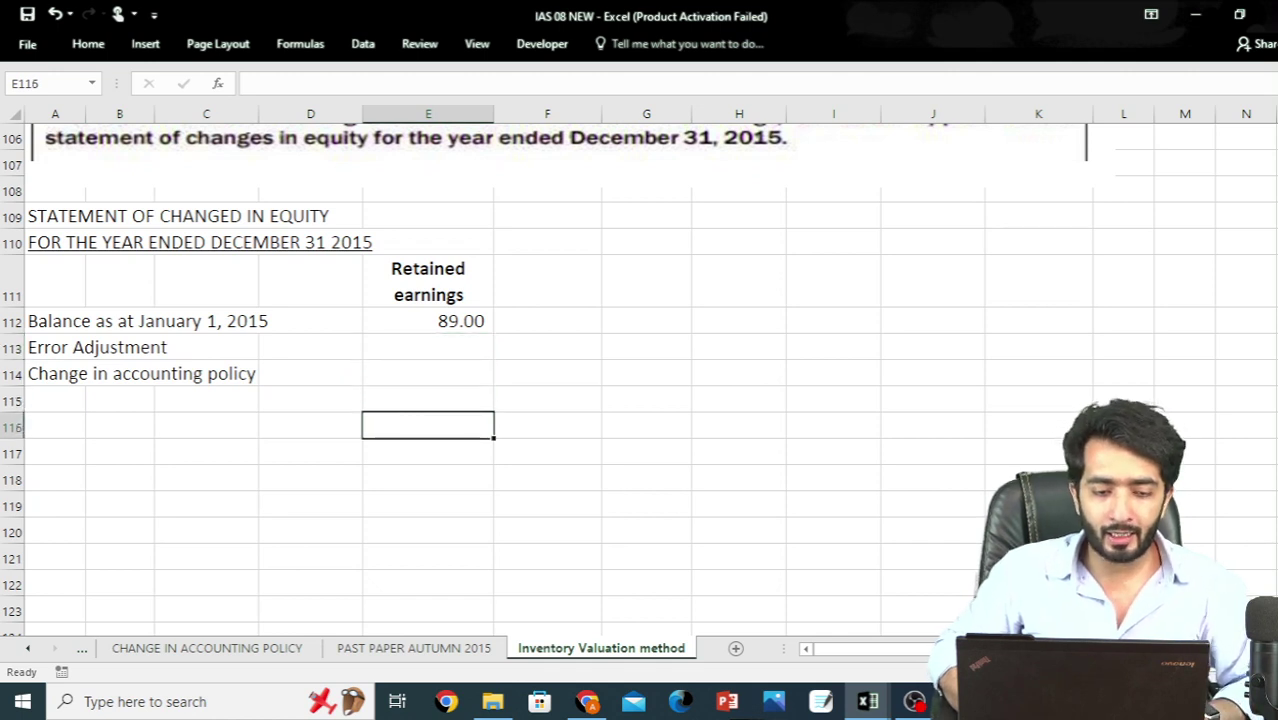
key(Up)
key(Up)
key(Up)
key(Up)
key(Up)
key(Up)
key(Up)
key(Up)
key(Up)
key(Up)
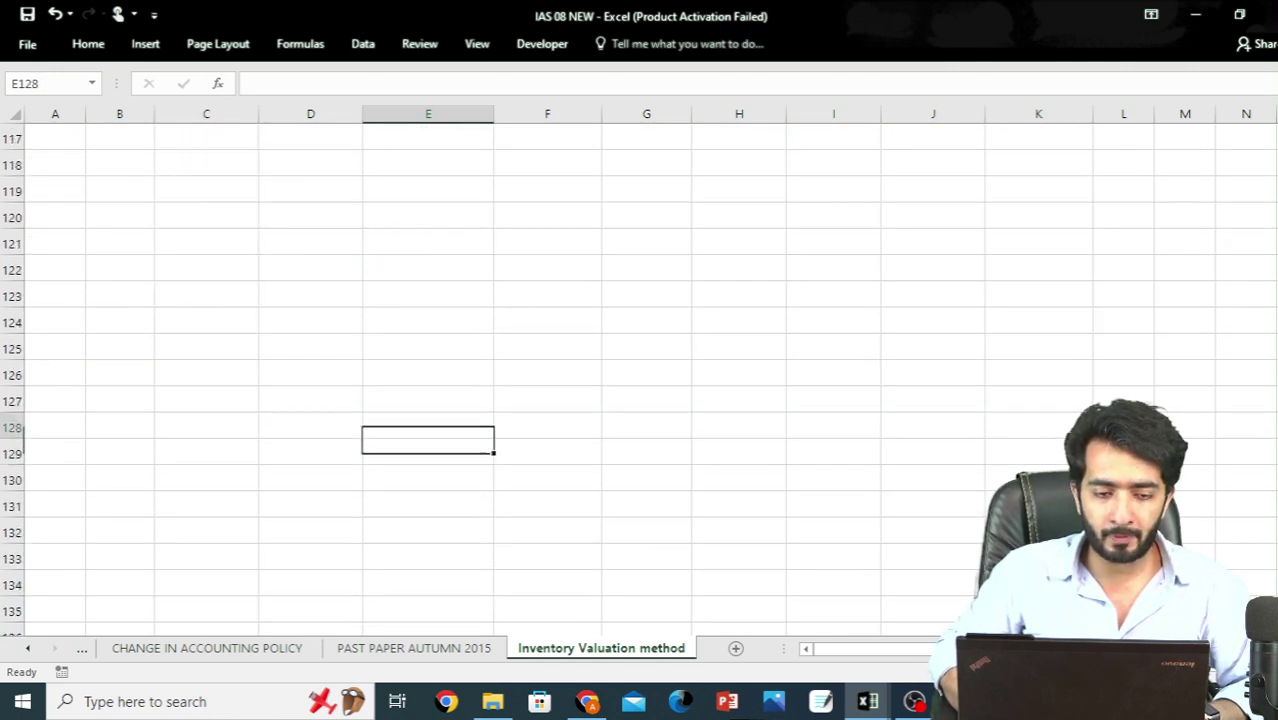
key(Left)
key(Left)
key(Left)
key(Left)
text(Chan)
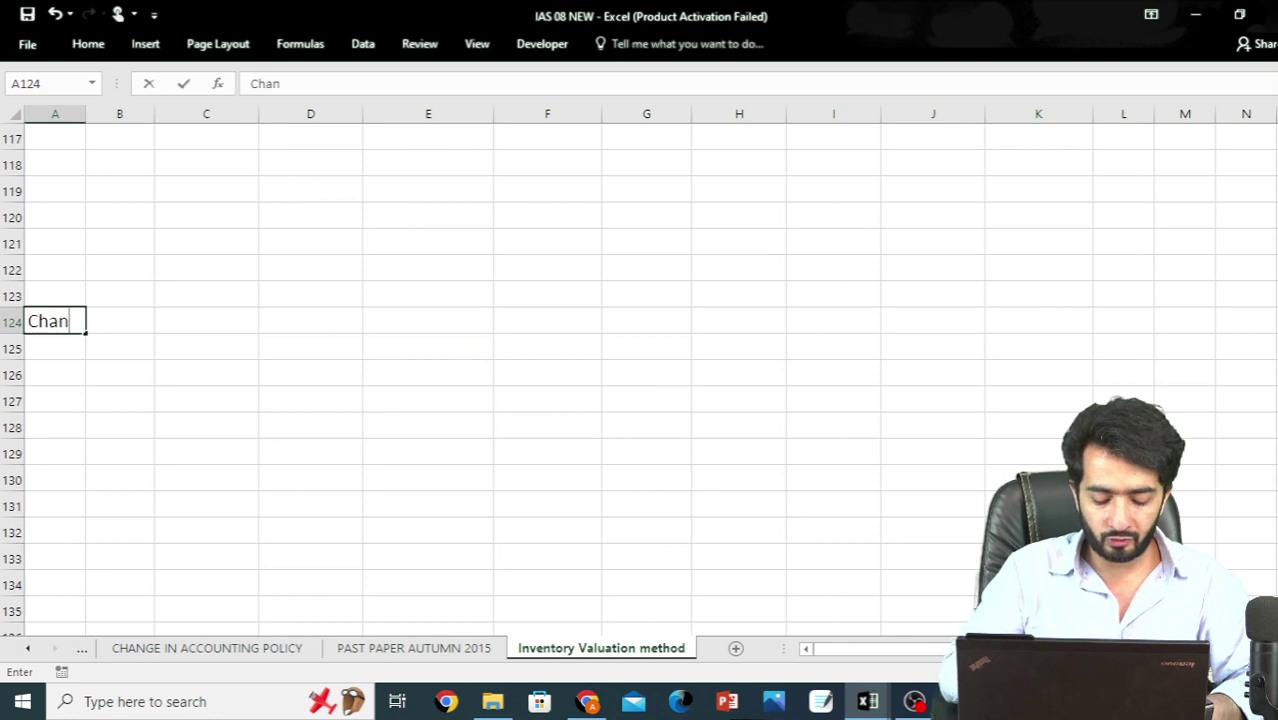
text(ge in accounting)
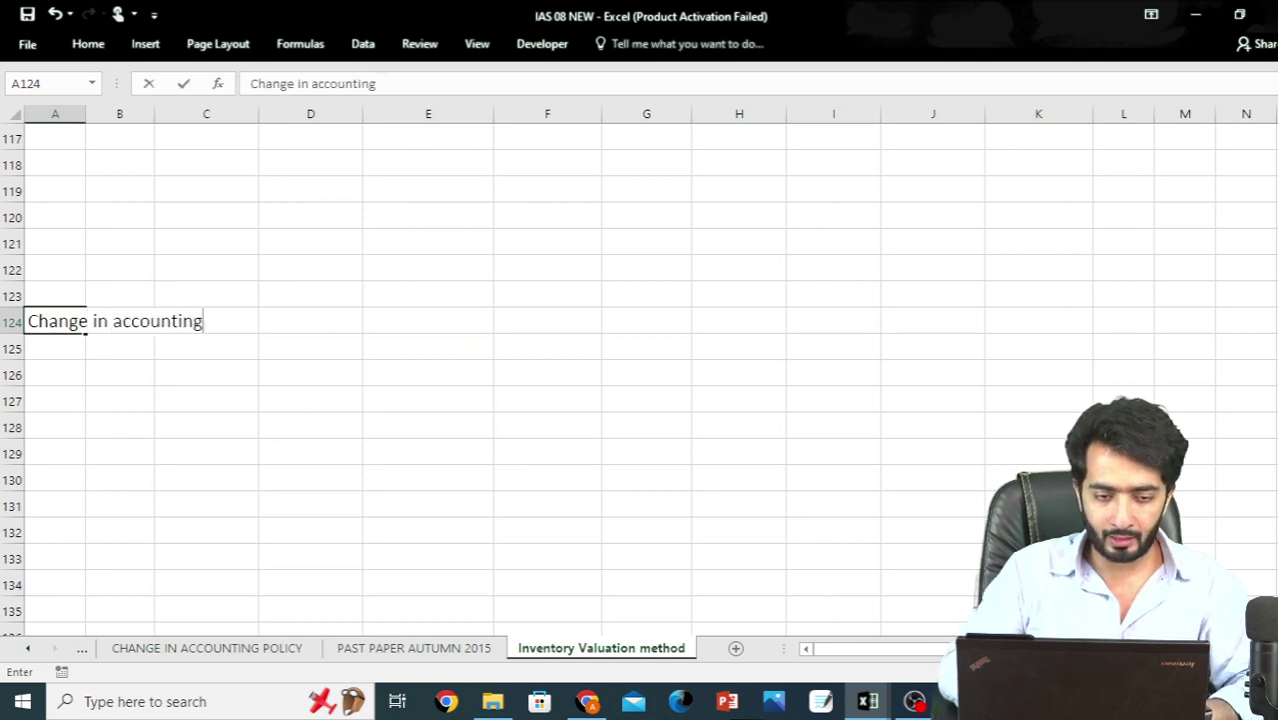
text( policy working)
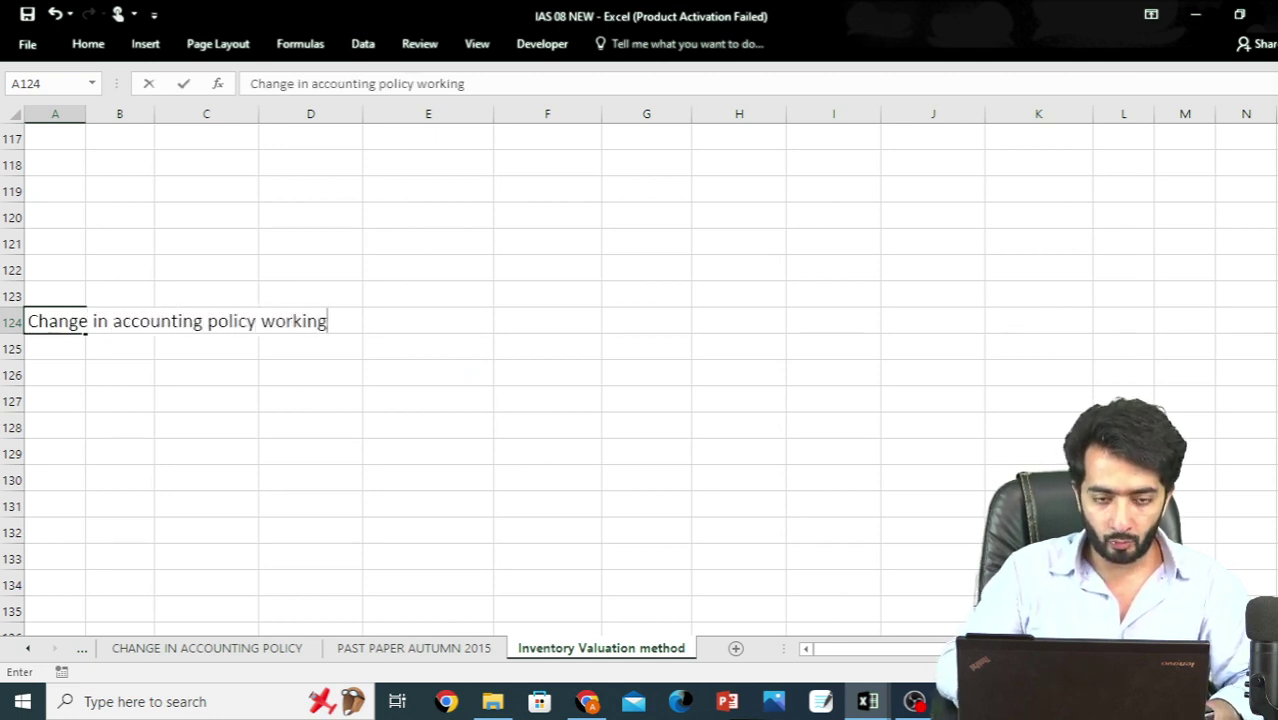
text(:)
key(Return)
key(Up)
key(ctrl+u)
key(ctrl+b)
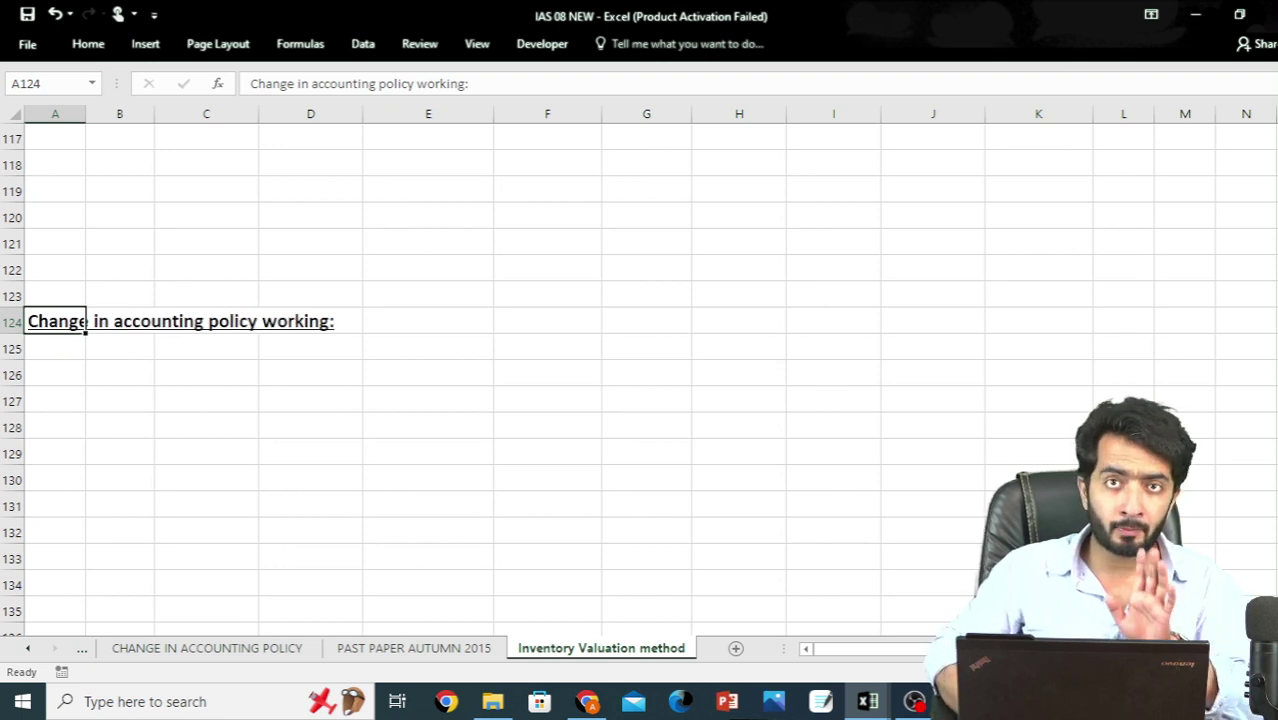
Enter the year headings 2013, 2014 and 2015 in D126, E126 and F126
click(119, 373)
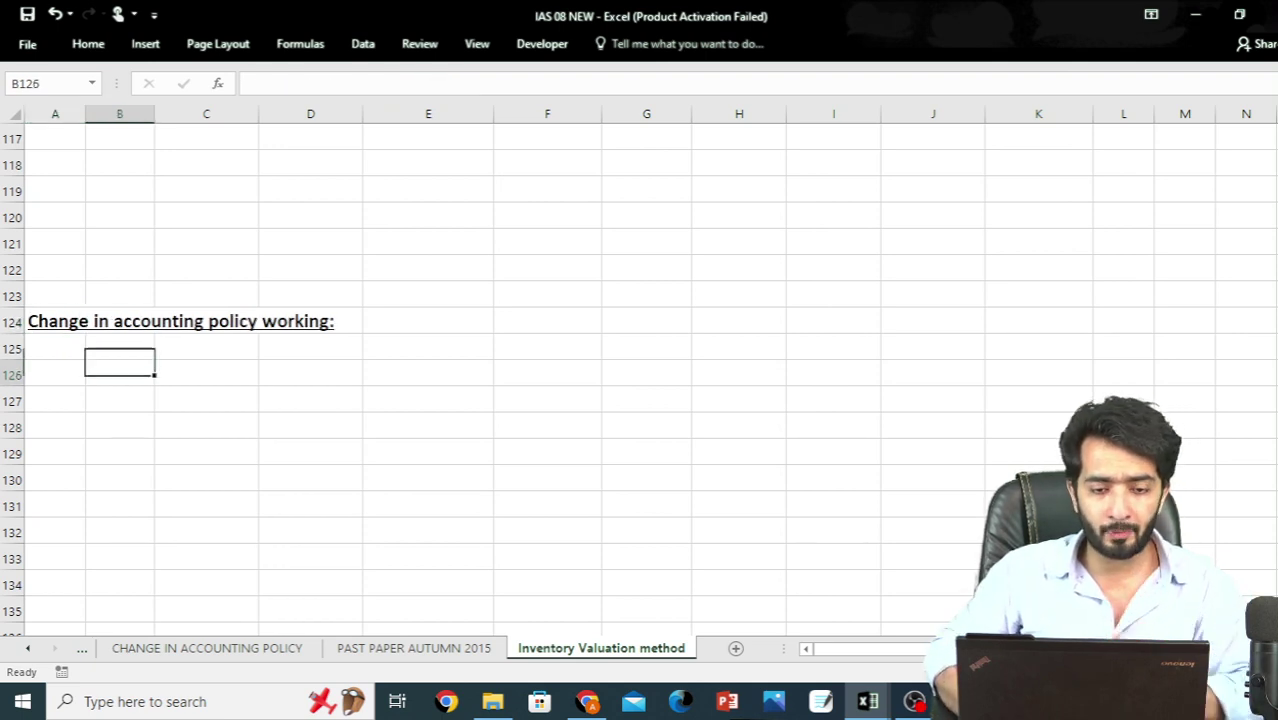
click(310, 400)
click(310, 373)
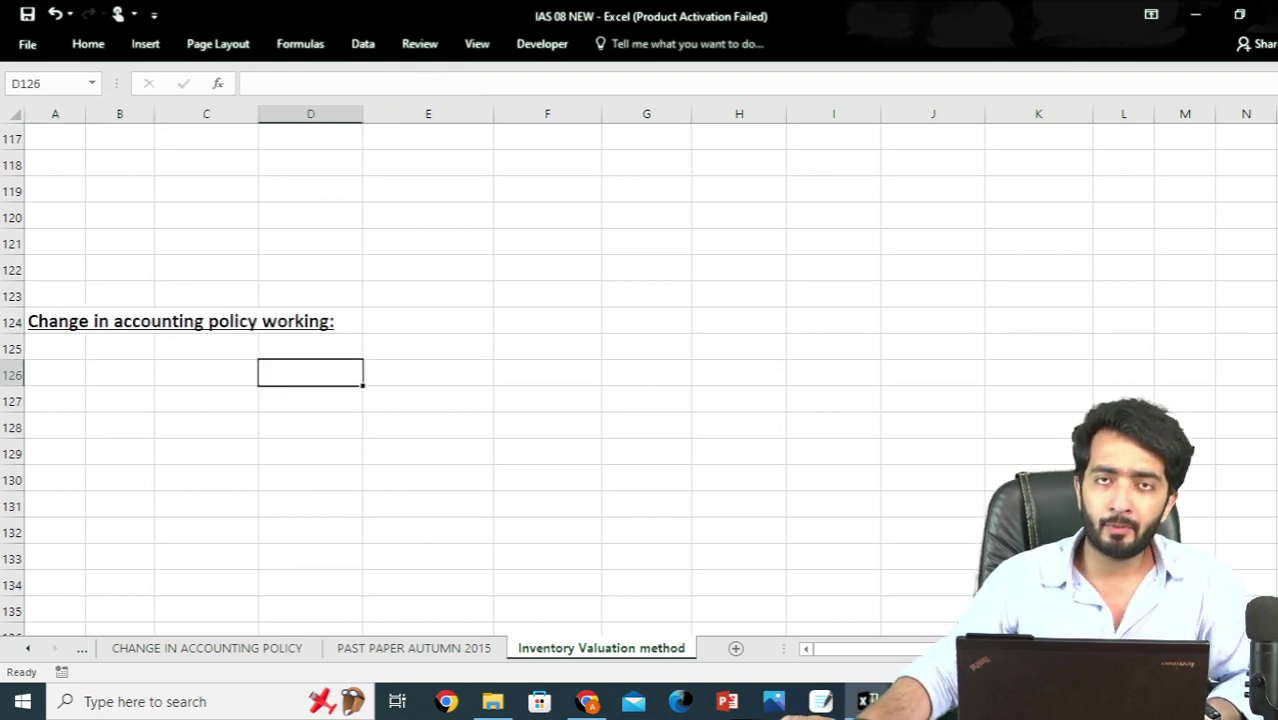
text(2013)
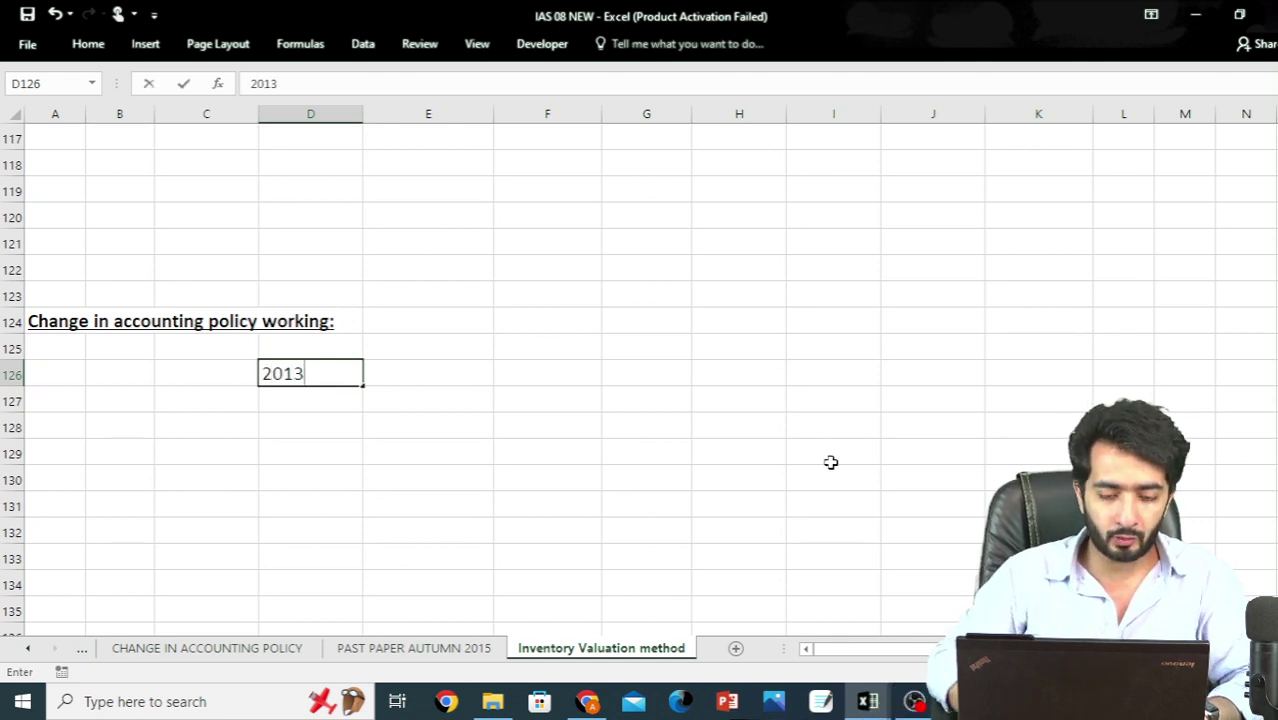
key(Tab)
text(2014)
key(Tab)
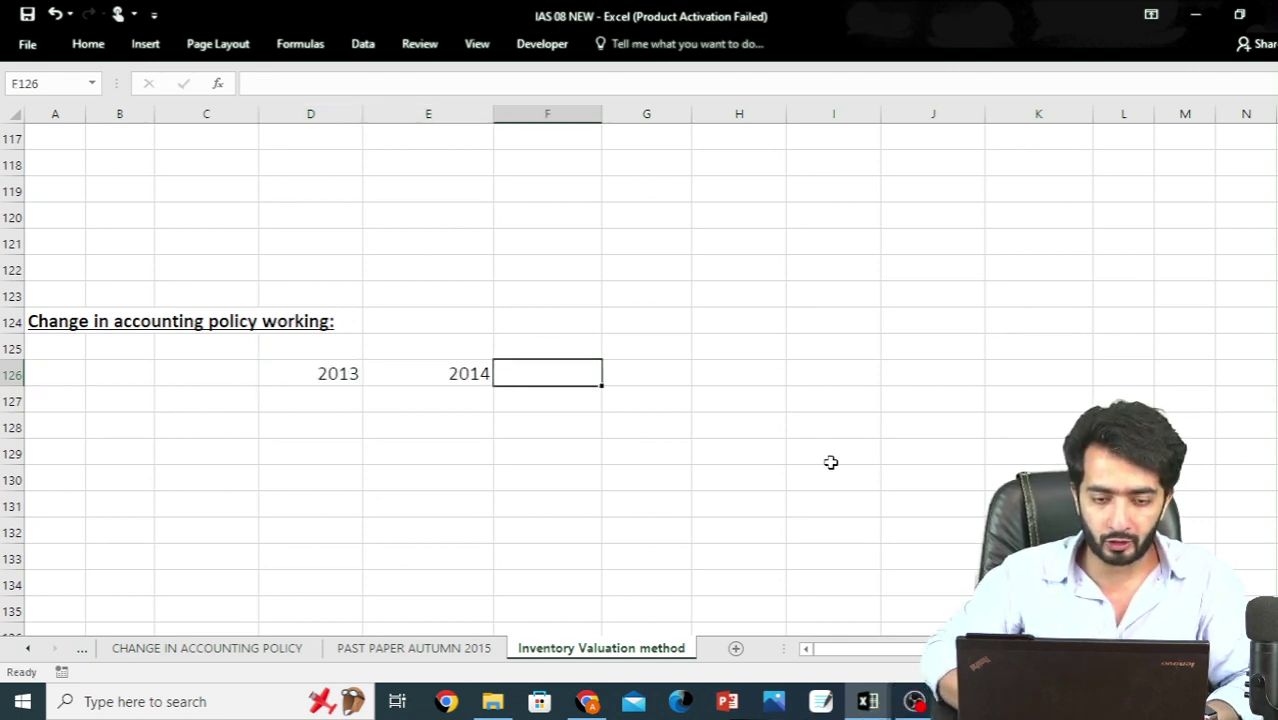
text(2015)
key(Return)
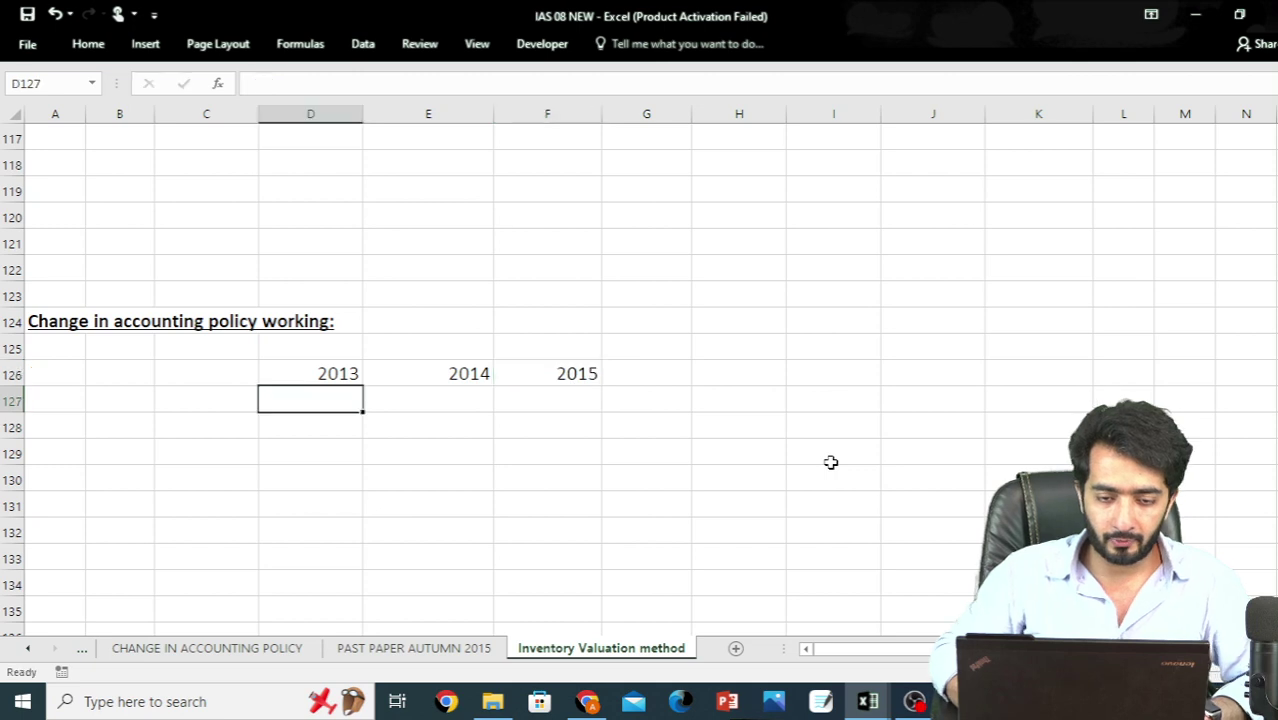
Make the year headings in D126:F126 bold and centre them
key(Up)
key(shift+Right)
key(shift+Right)
key(alt+h)
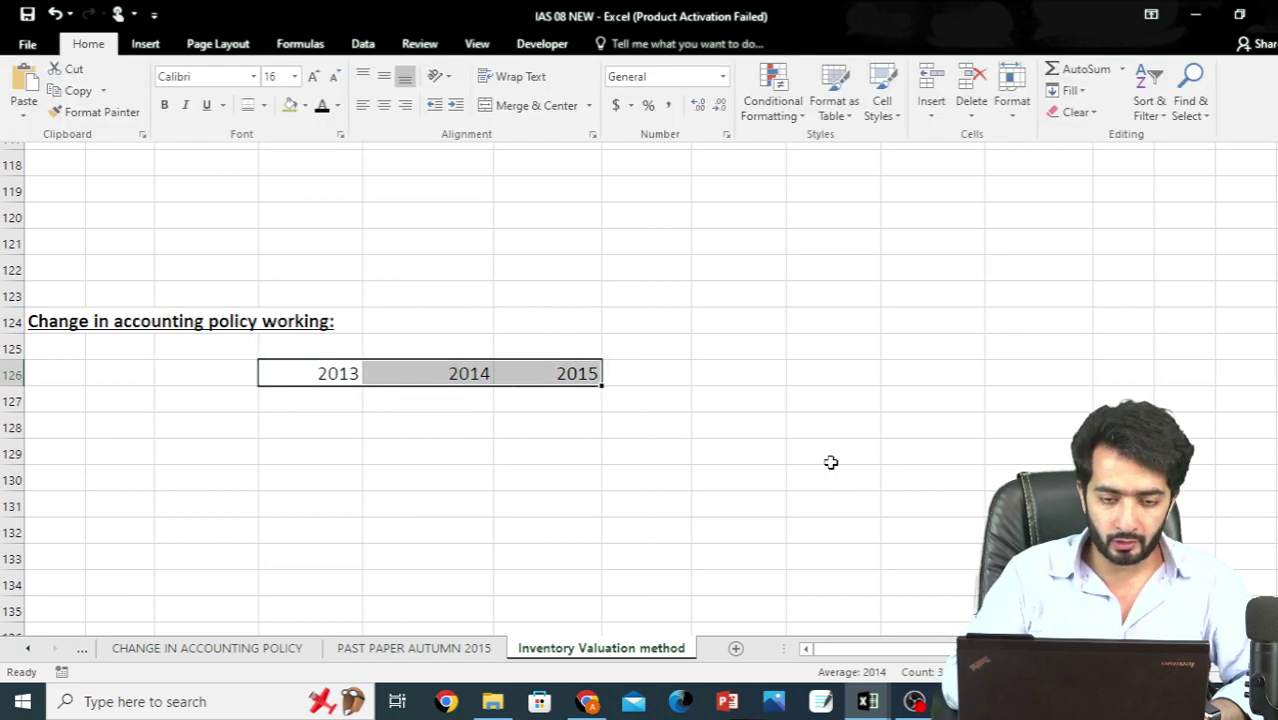
key(ctrl+b)
key(a)
key(c)
key(Down)
key(Left)
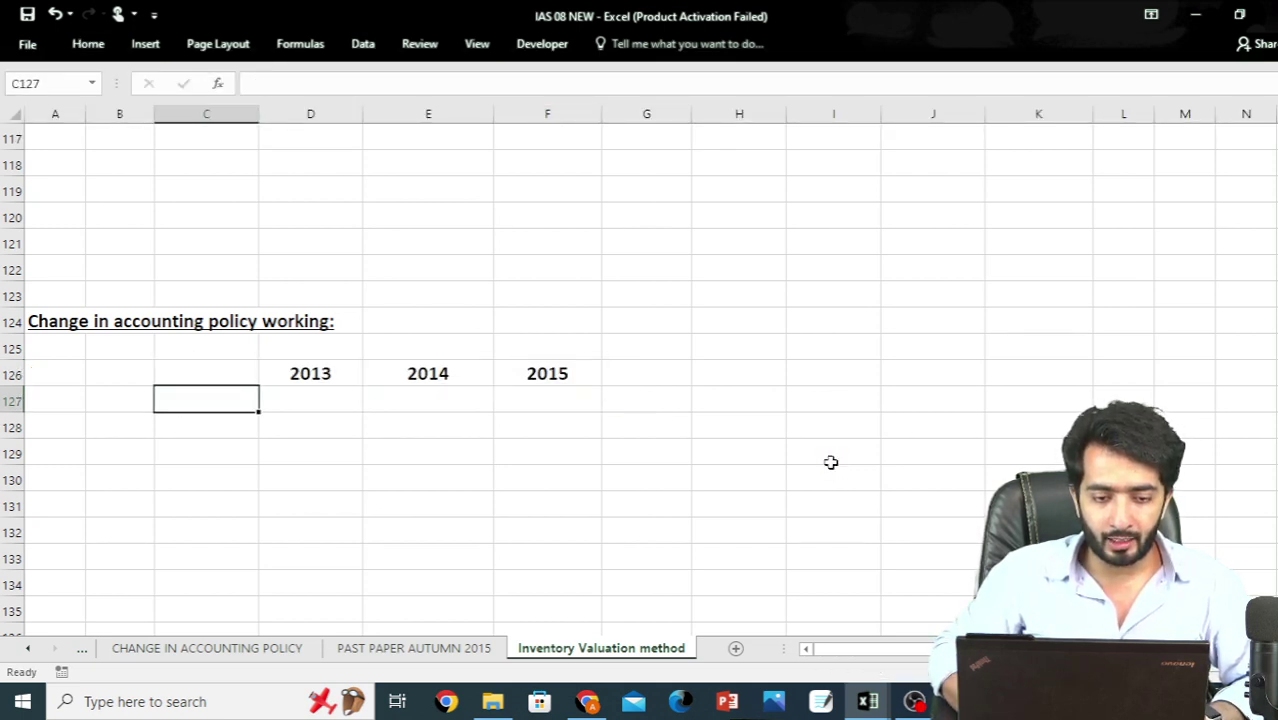
Enter the row labels "Opening impact" in B127 and "Closing impact" in B128
key(Down)
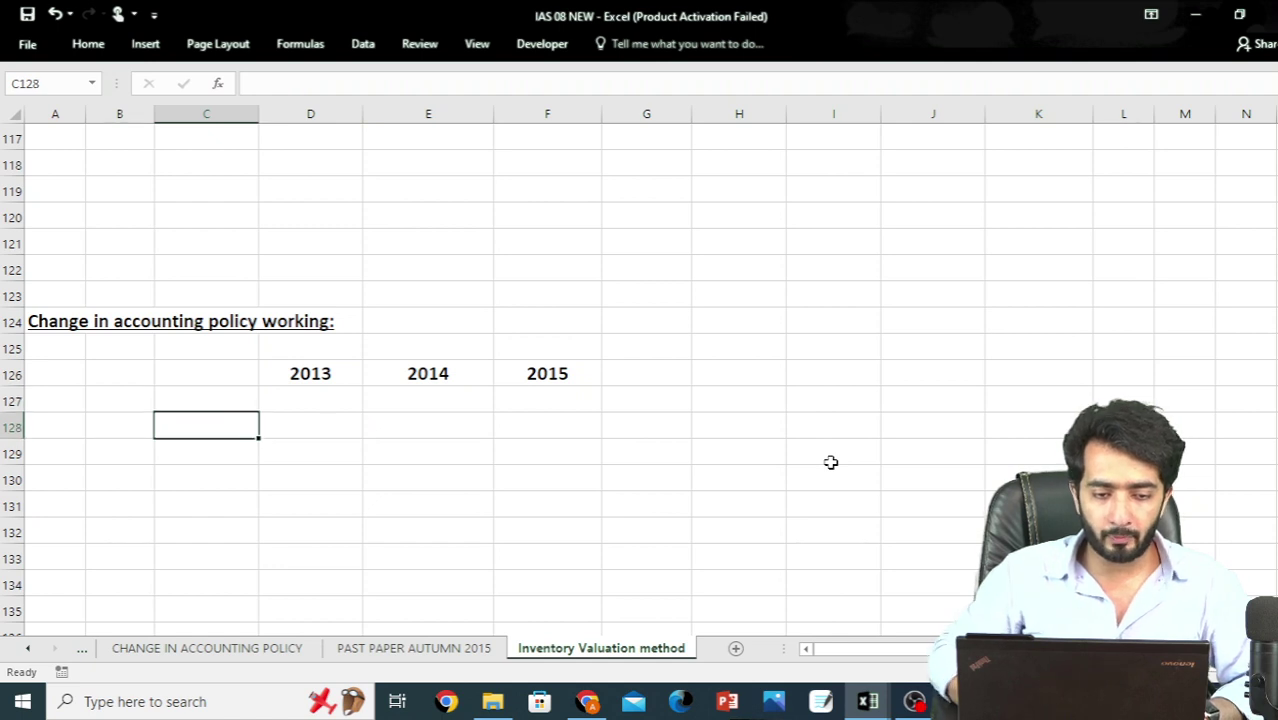
key(Up)
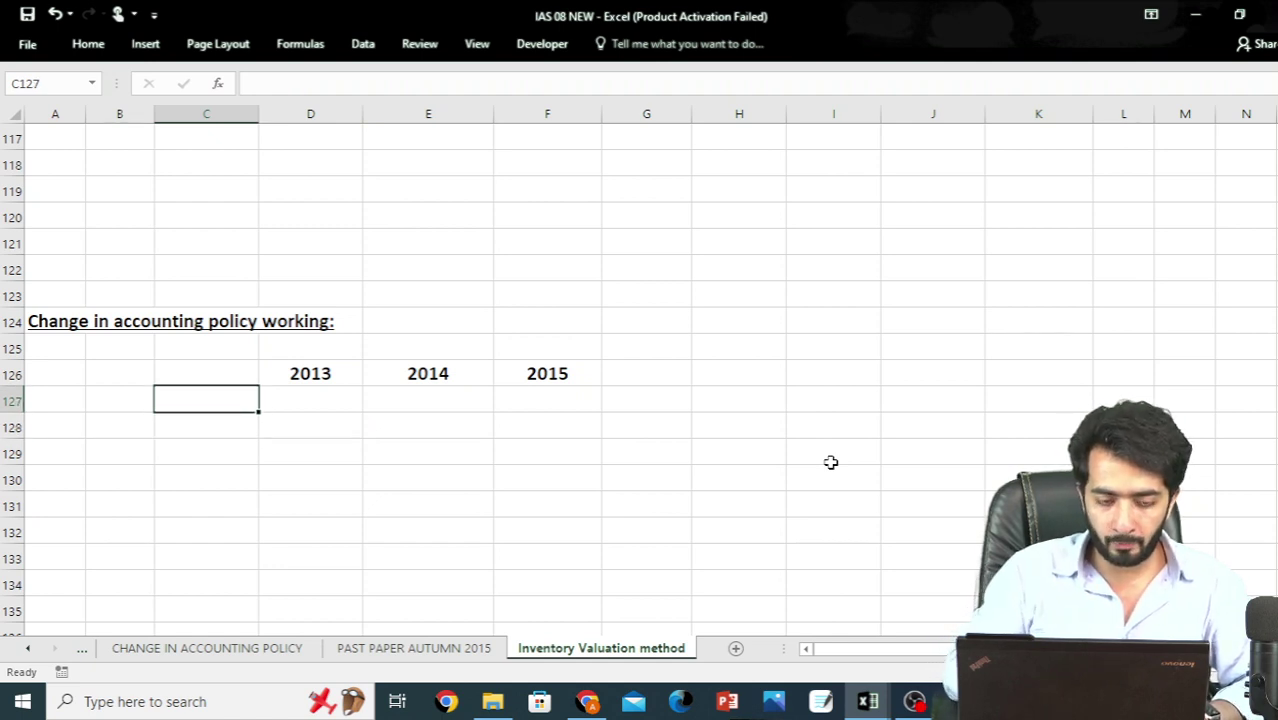
key(Left)
text(Opening imp)
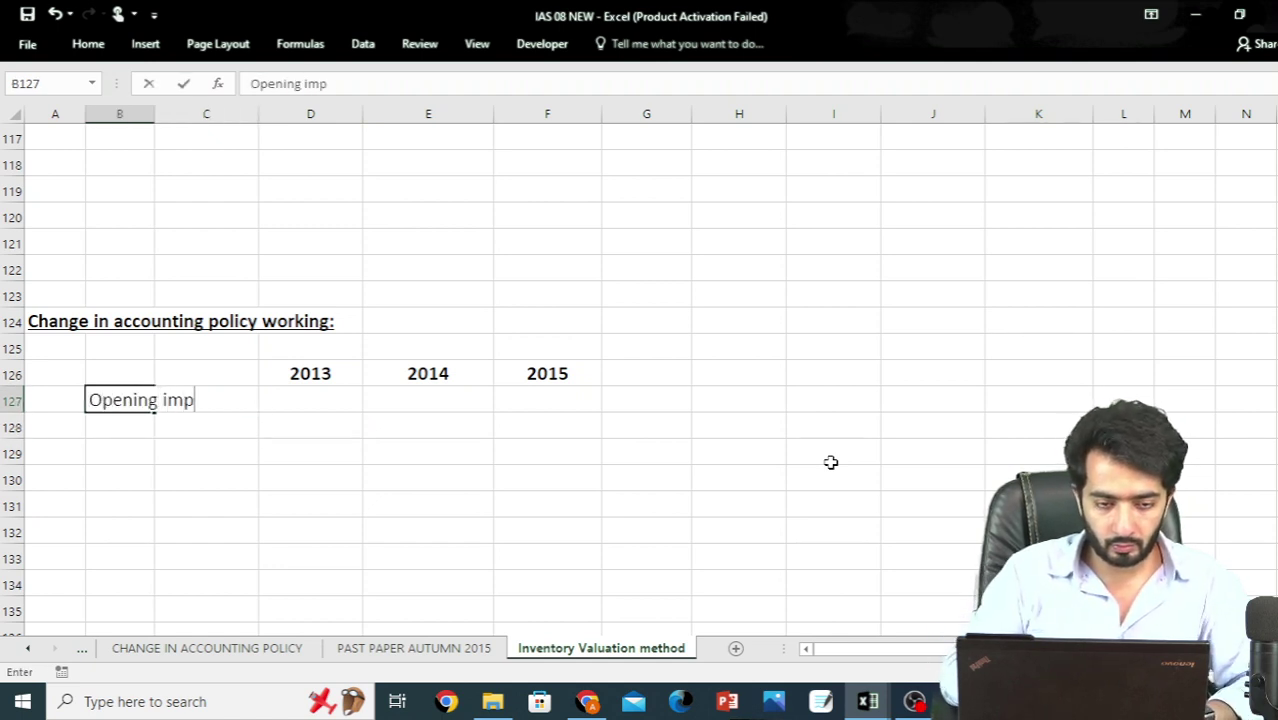
text(act)
key(Return)
text(Cl)
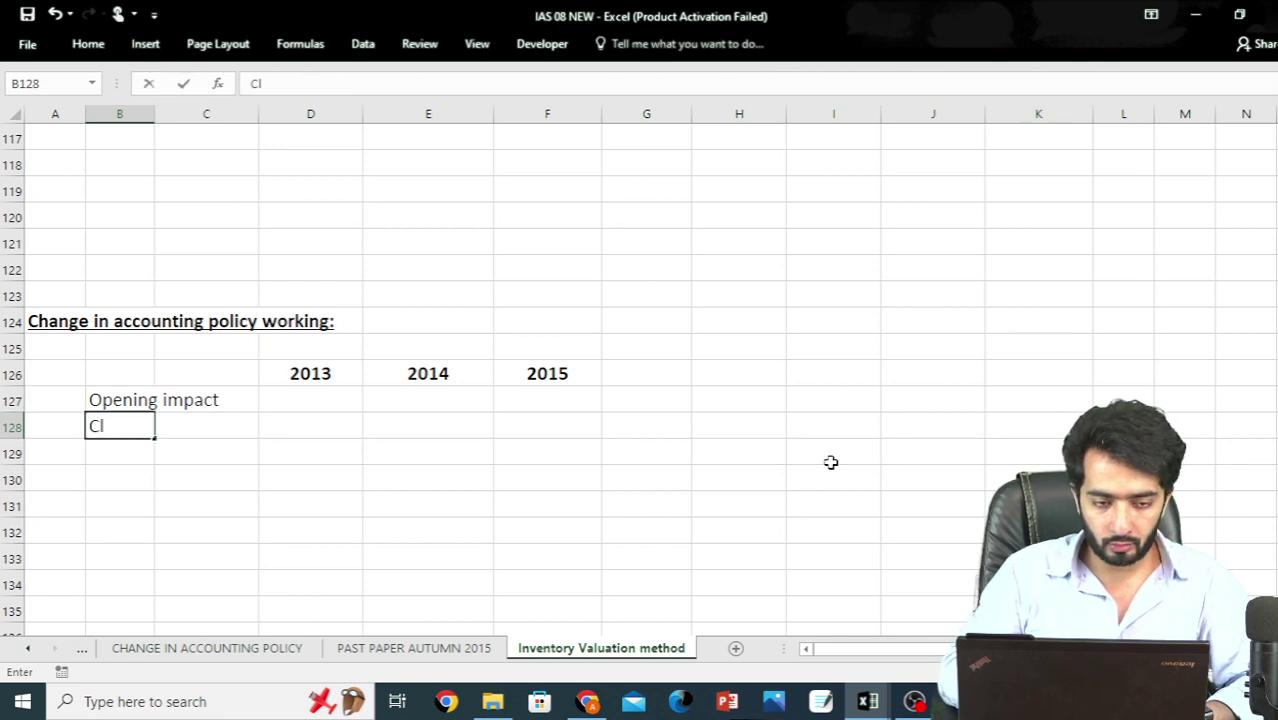
text(osing impact)
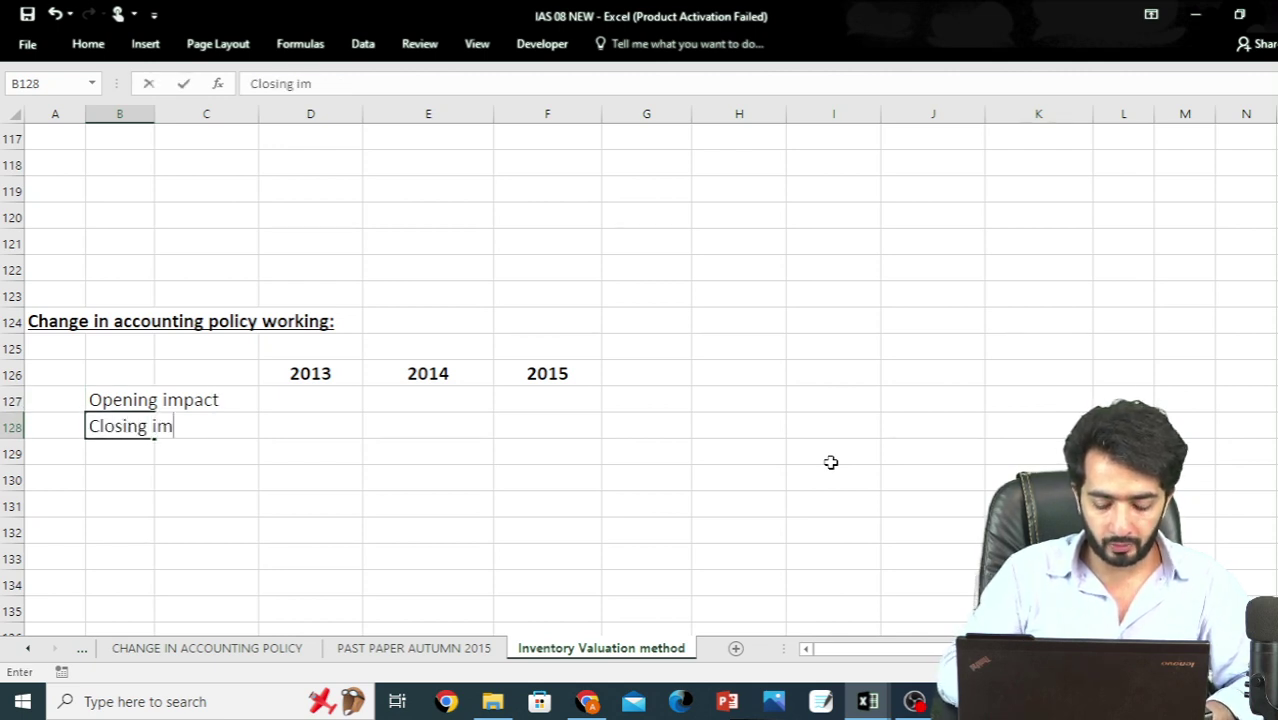
key(Return)
Calculate the 2013 closing impact in D128 as FIFO less weighted average inventory with =37-35.5
key(Up)
key(Right)
key(Right)
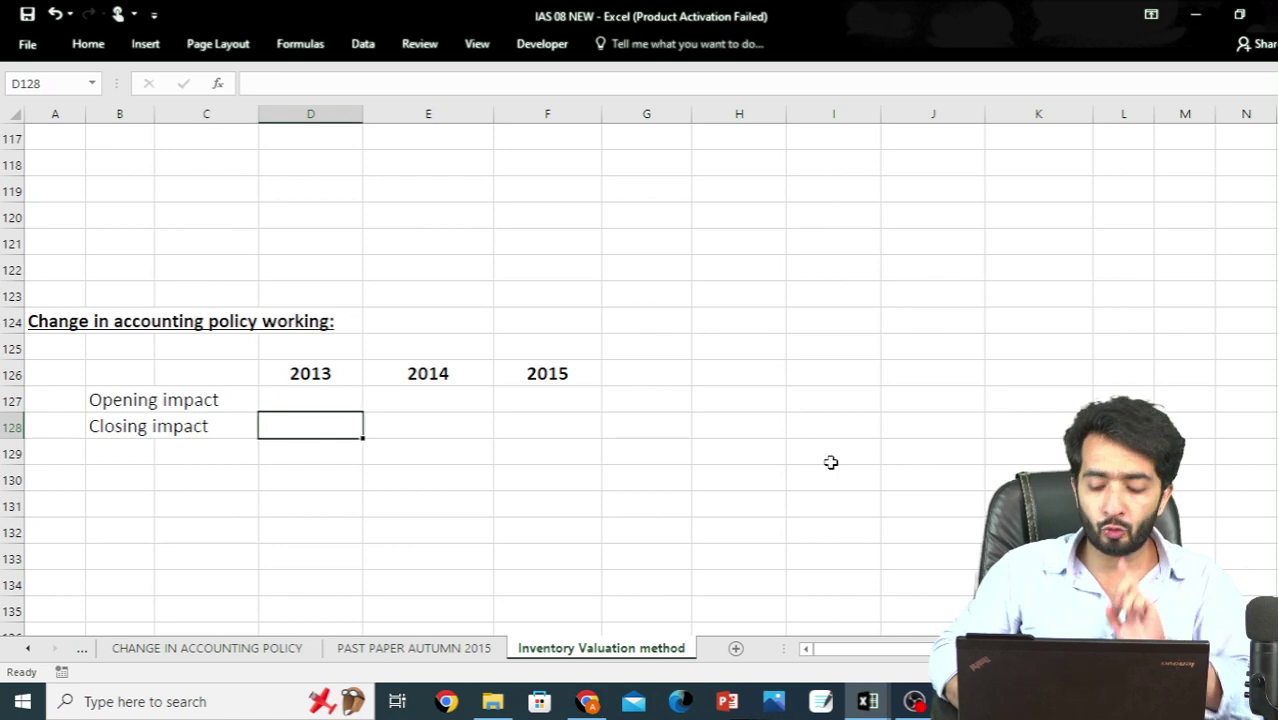
text(=)
scroll(830, 462, up, 1)
scroll(830, 462, up, 12)
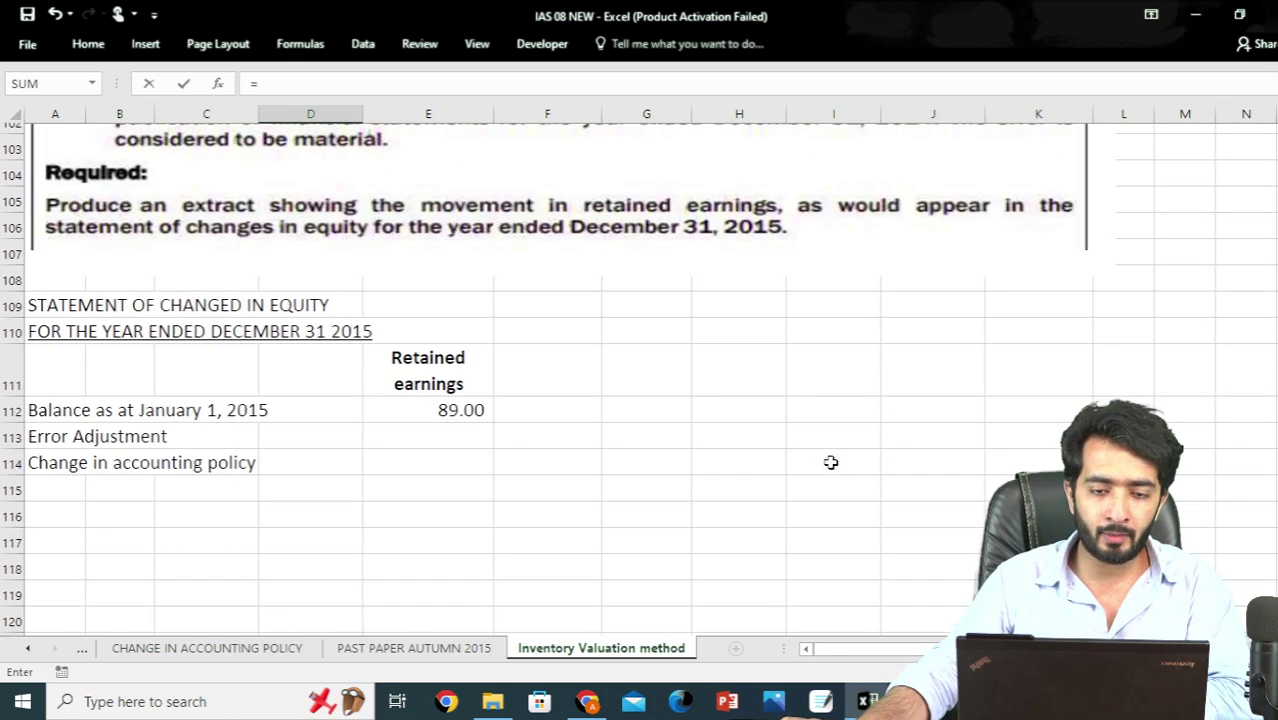
scroll(334, 442, down, 3)
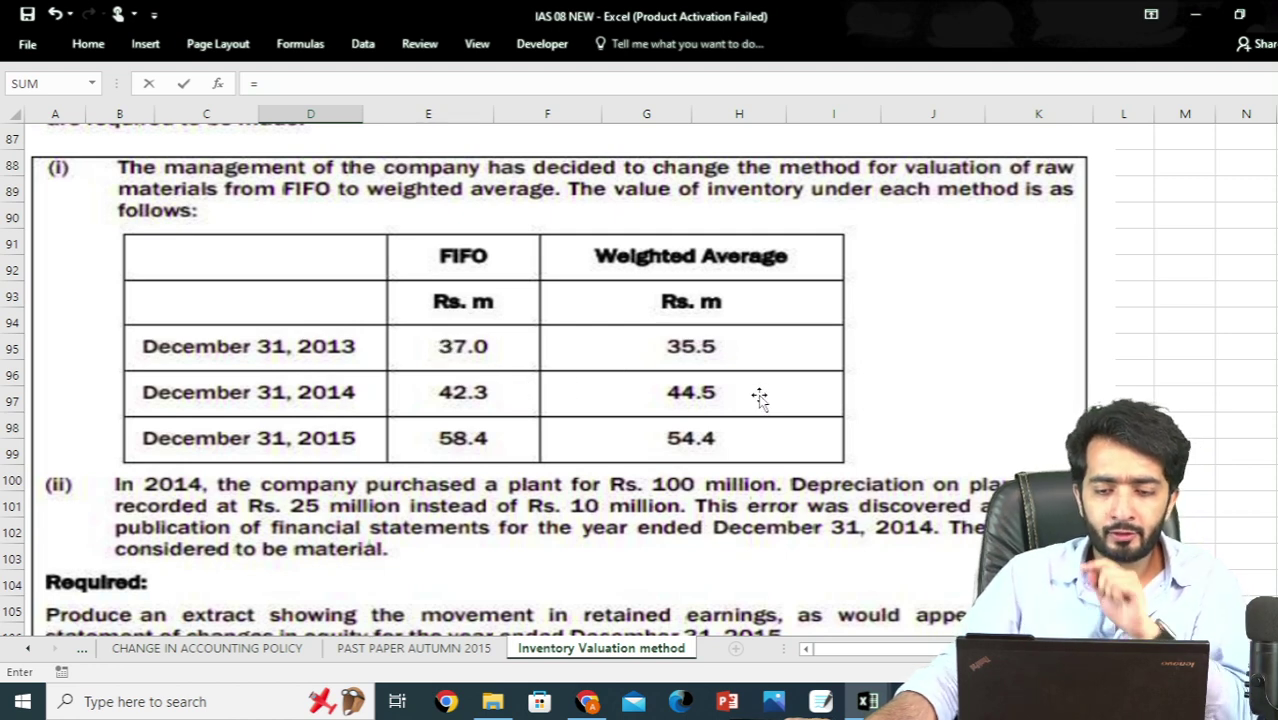
scroll(760, 397, down, 10)
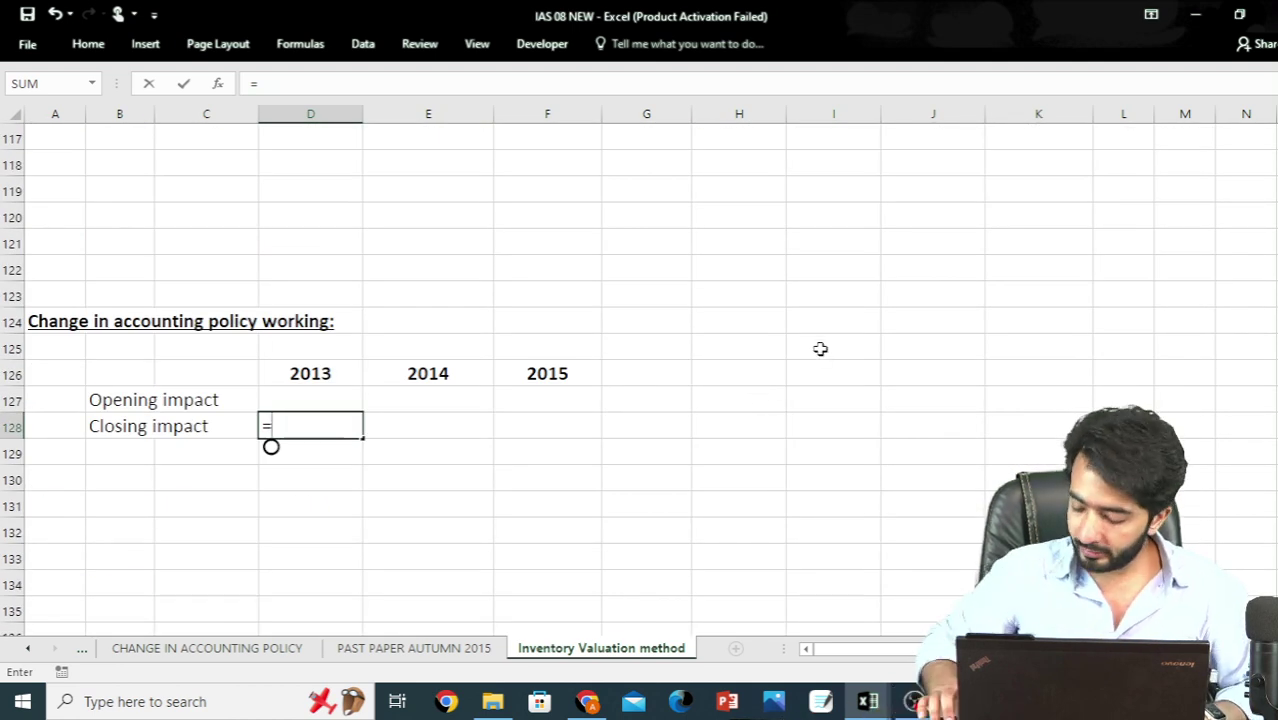
text(37-35)
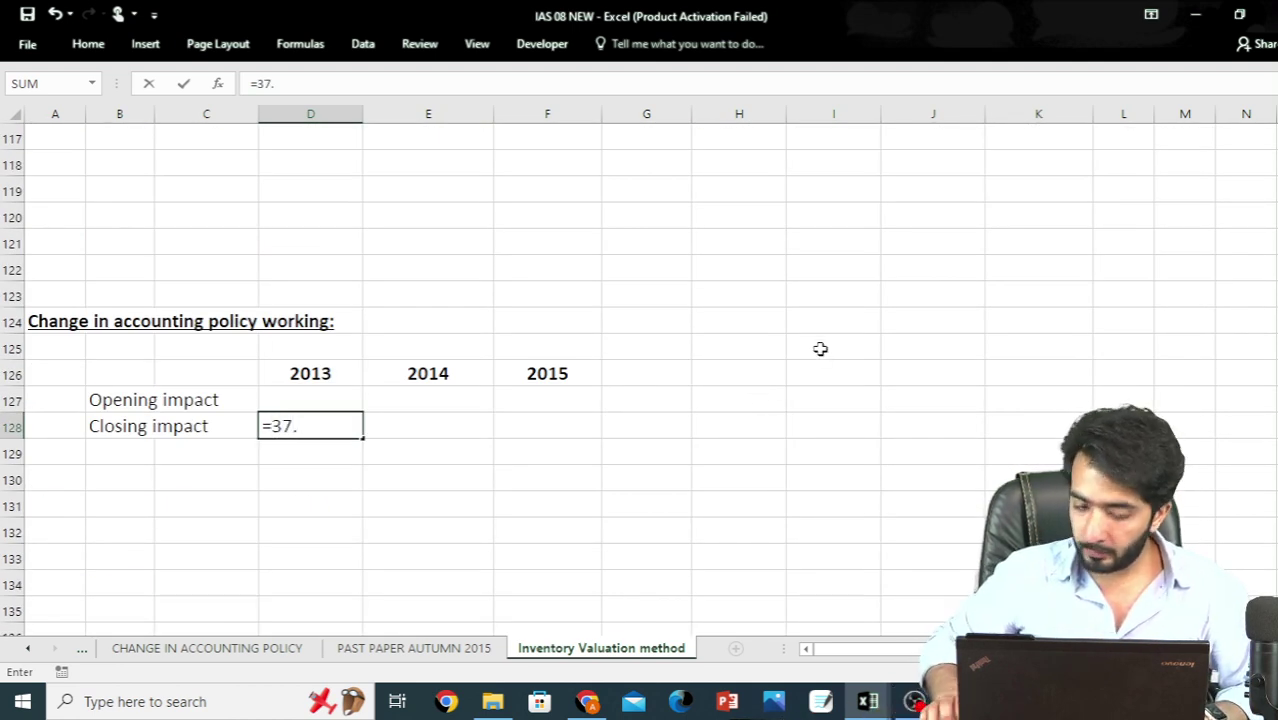
text(.)
key(BackSpace)
text(-35.5)
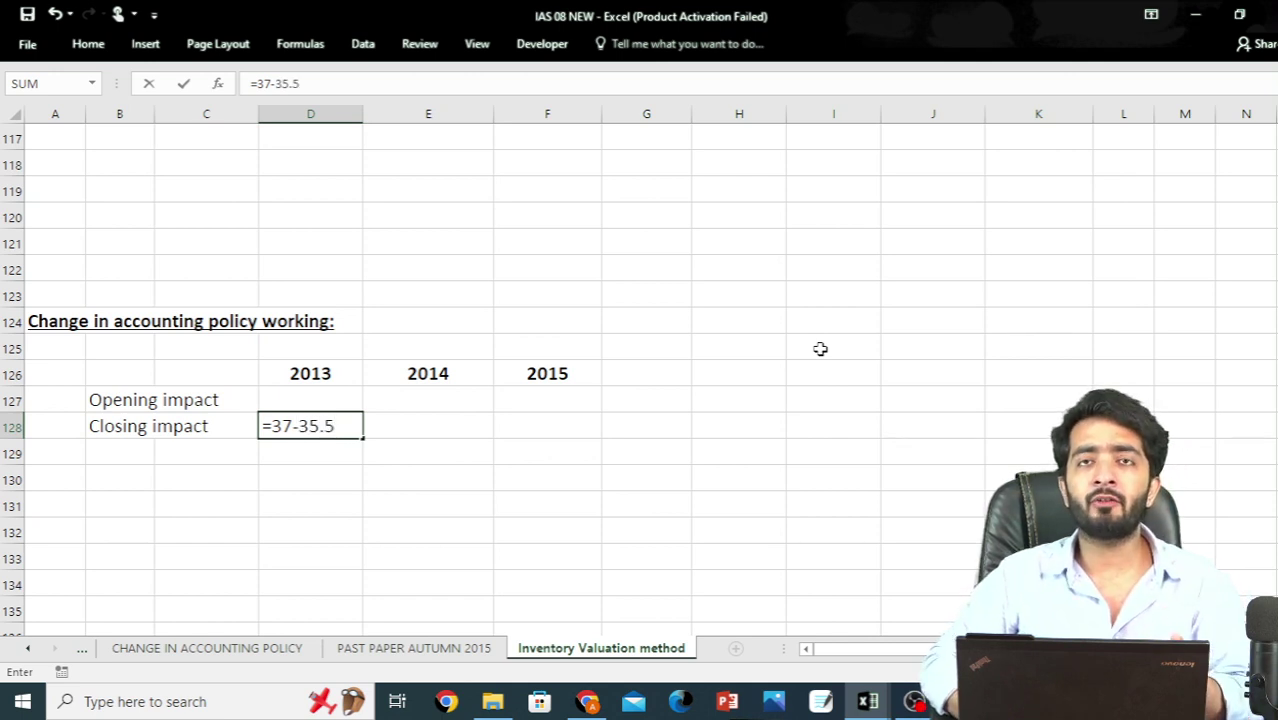
key(Return)
key(Up)
key(F2)
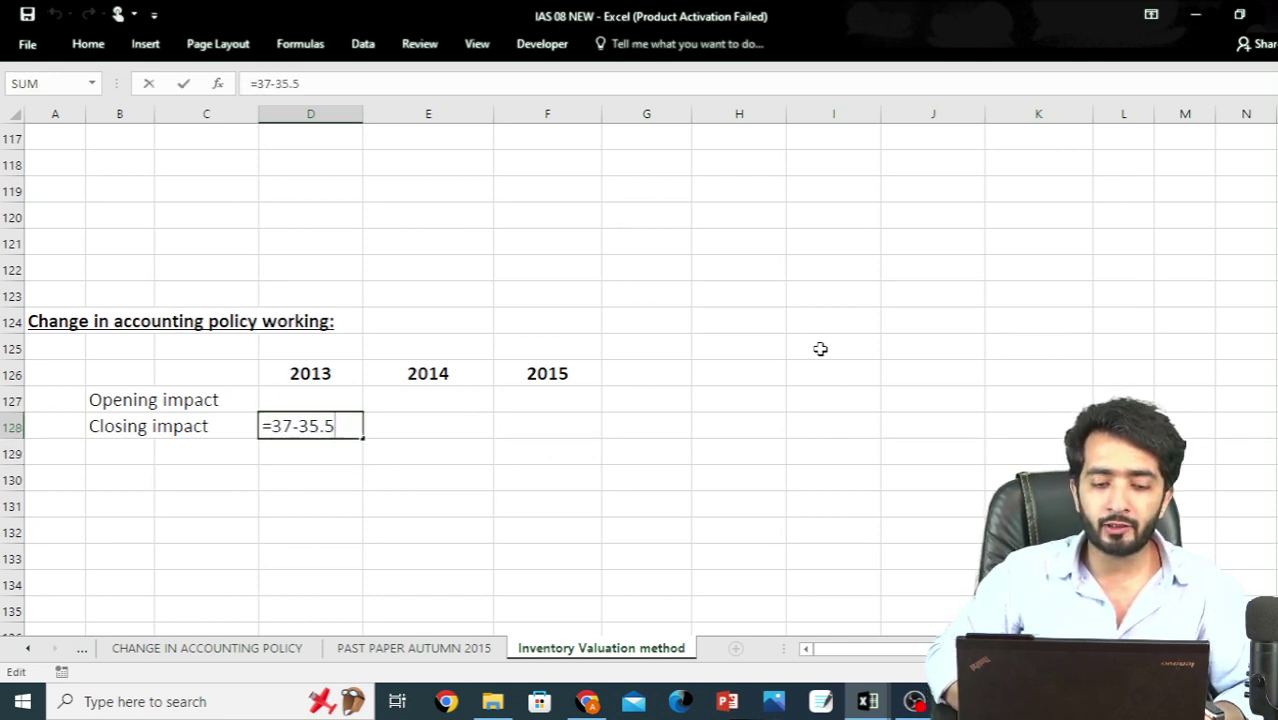
key(Escape)
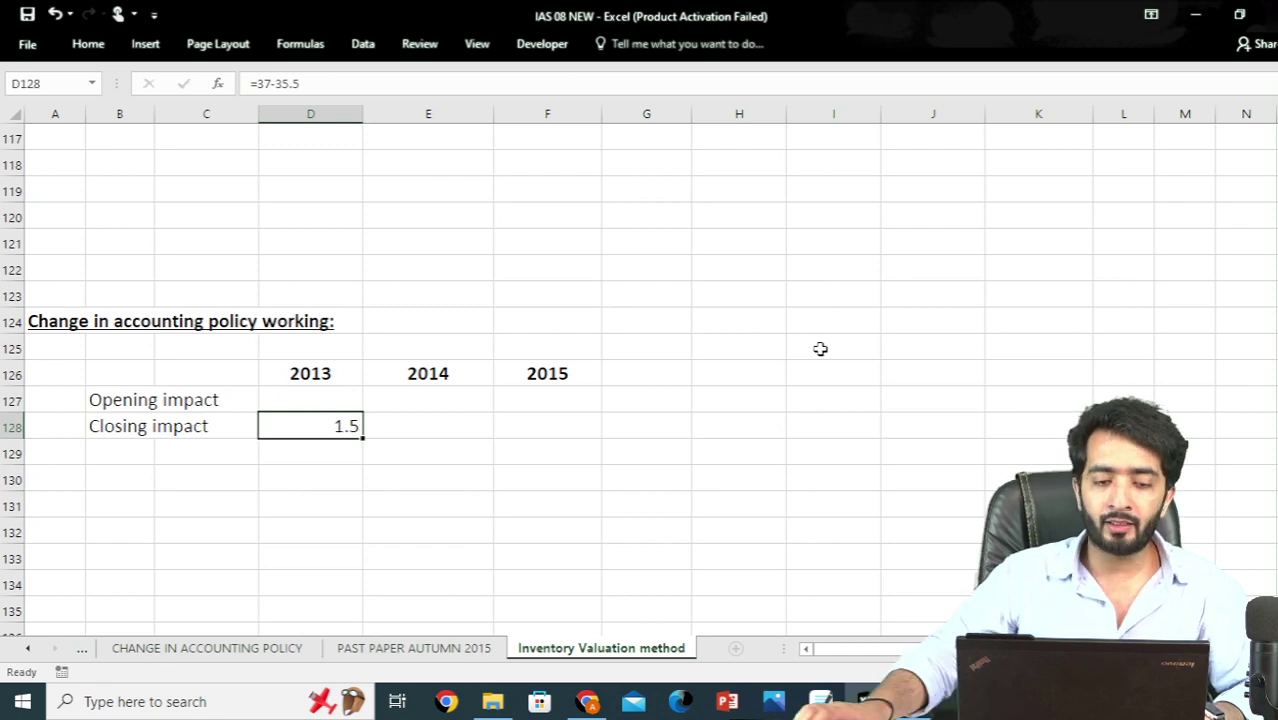
Reverse the sign of the 2013 closing impact by changing the formula in D128 to =-(37-35.5)
scroll(820, 348, up, 8)
scroll(822, 352, up, 1)
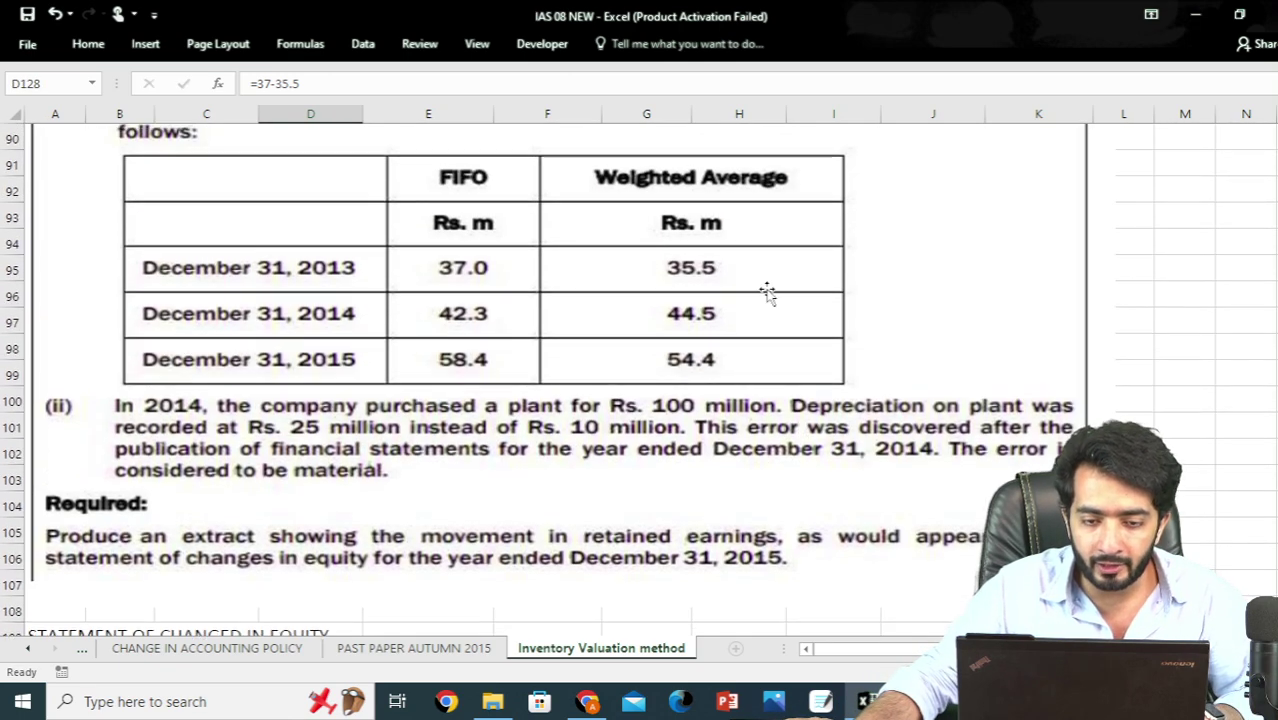
scroll(760, 300, down, 12)
scroll(763, 415, up, 2)
key(F2)
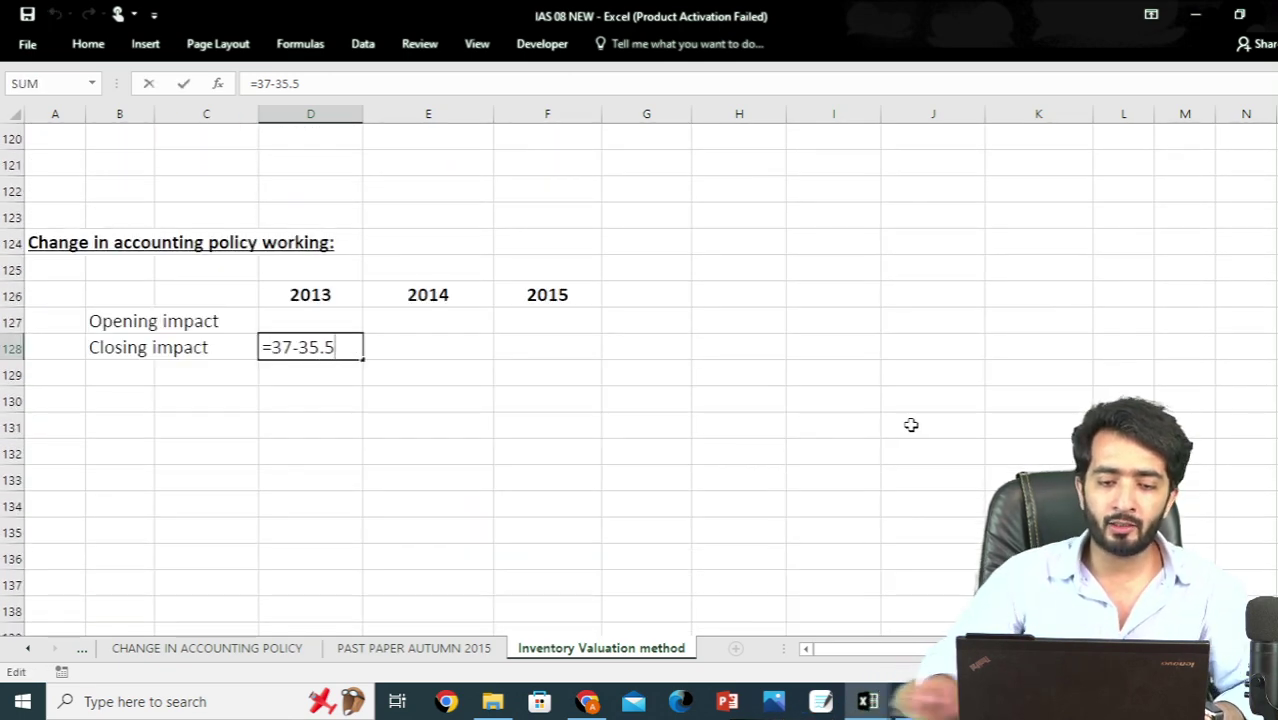
text())
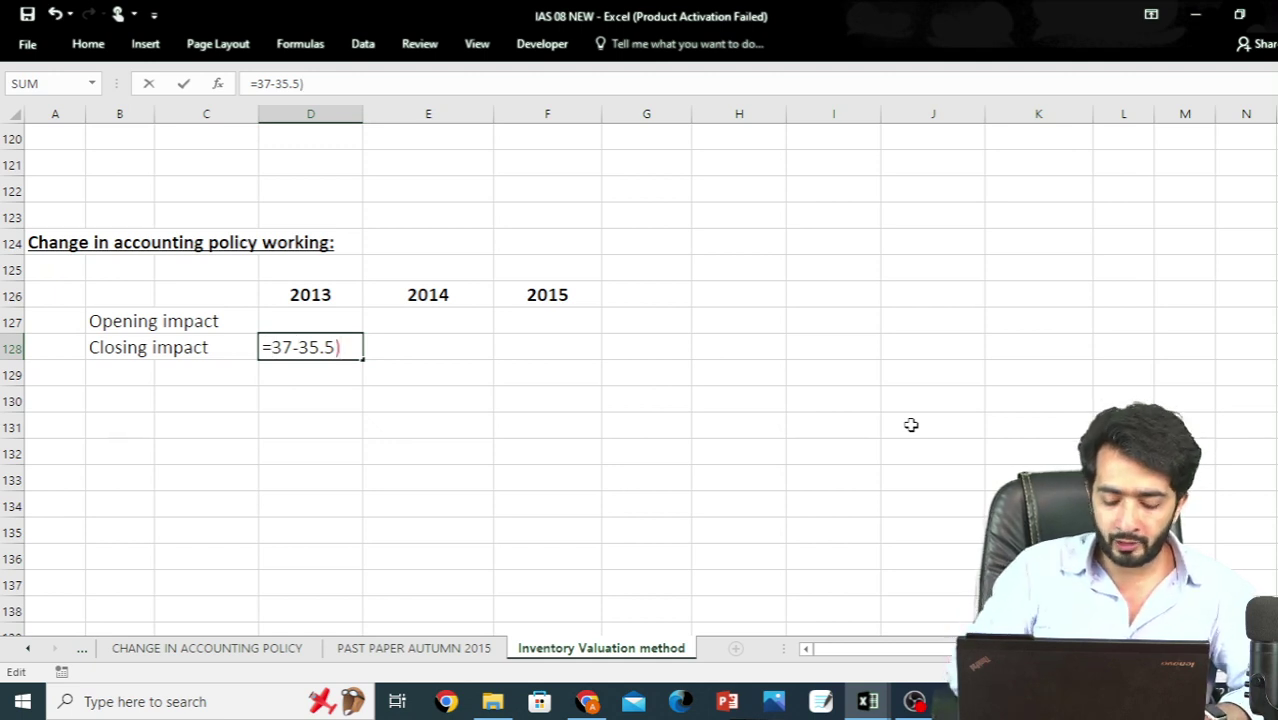
key(Home)
key(Right)
text(()
key(ctrl+Return)
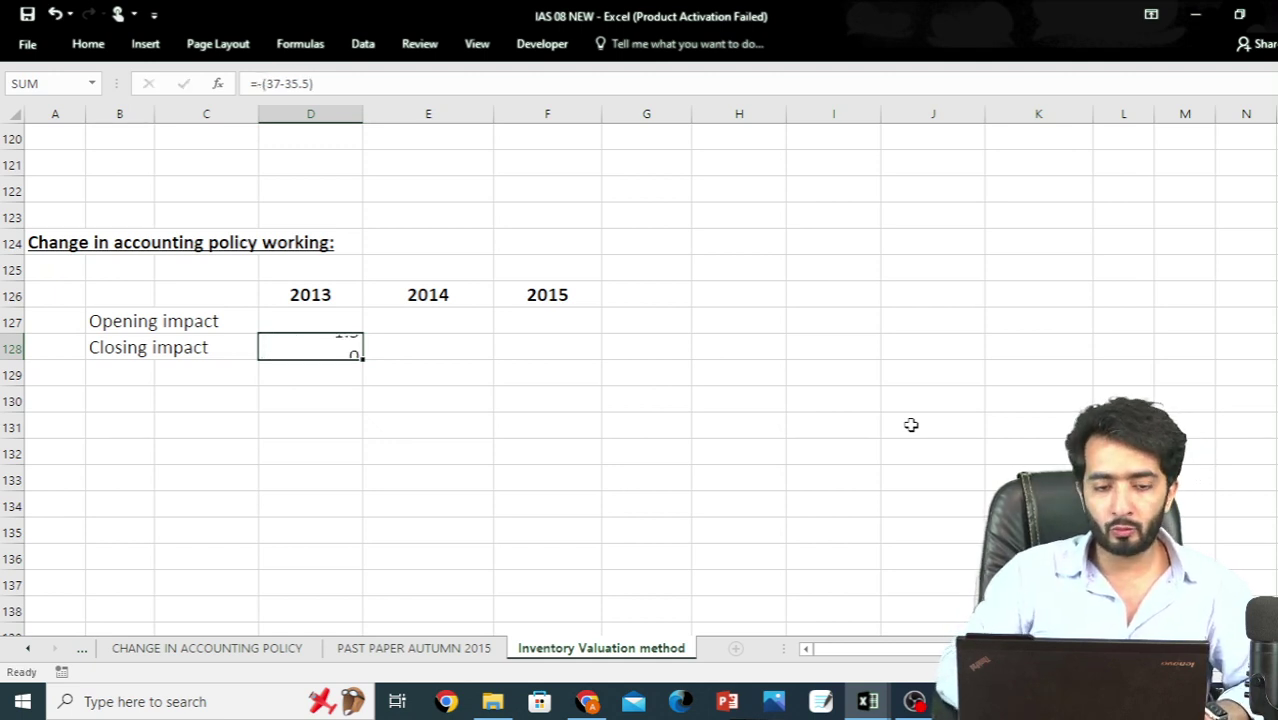
Apply the comma number style to the 2013 closing impact in D128
key(alt+h)
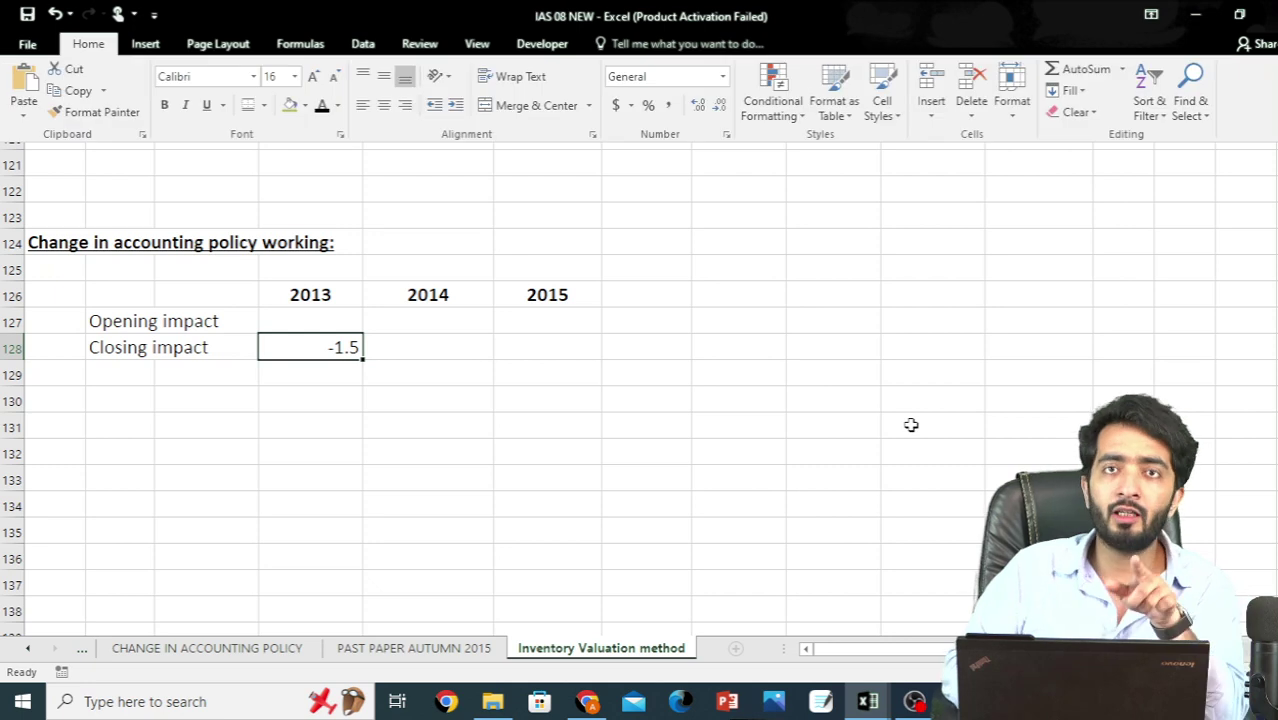
key(k)
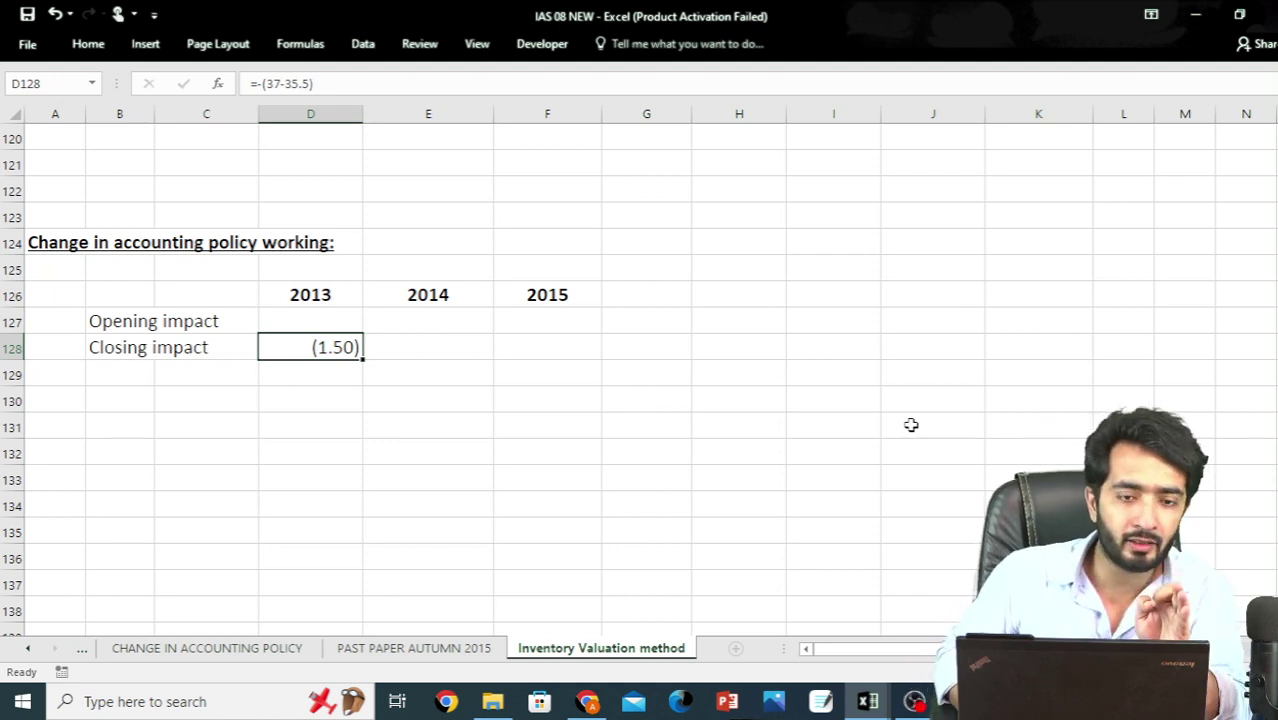
key(Left)
key(Right)
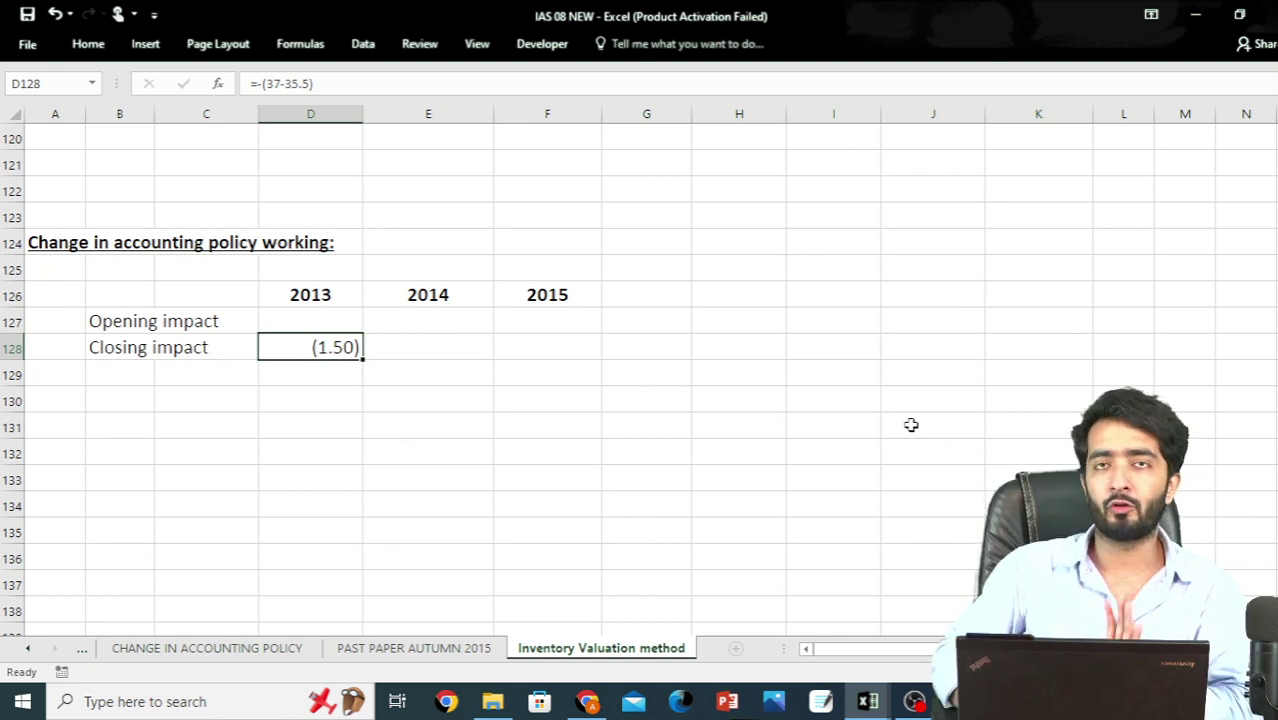
Enter the 2014 opening impact in E127 as the reversed 2013 closing impact, =-D128
key(Right)
key(Up)
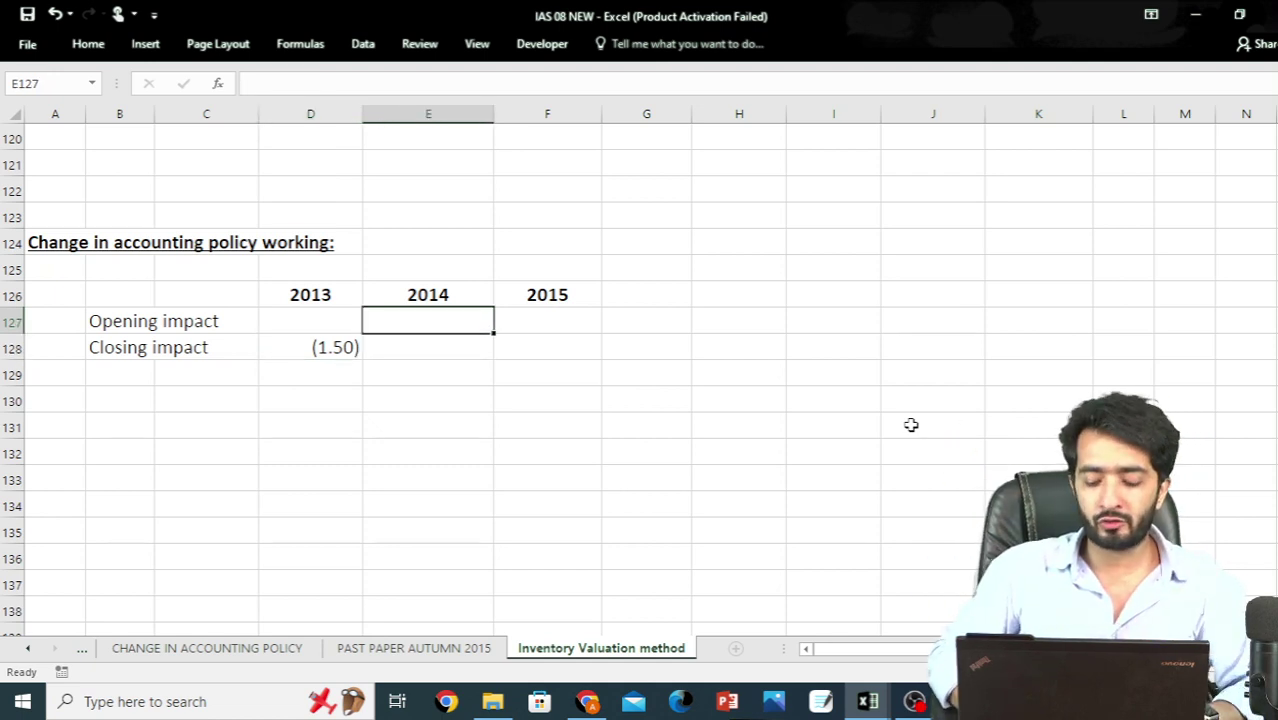
text(-)
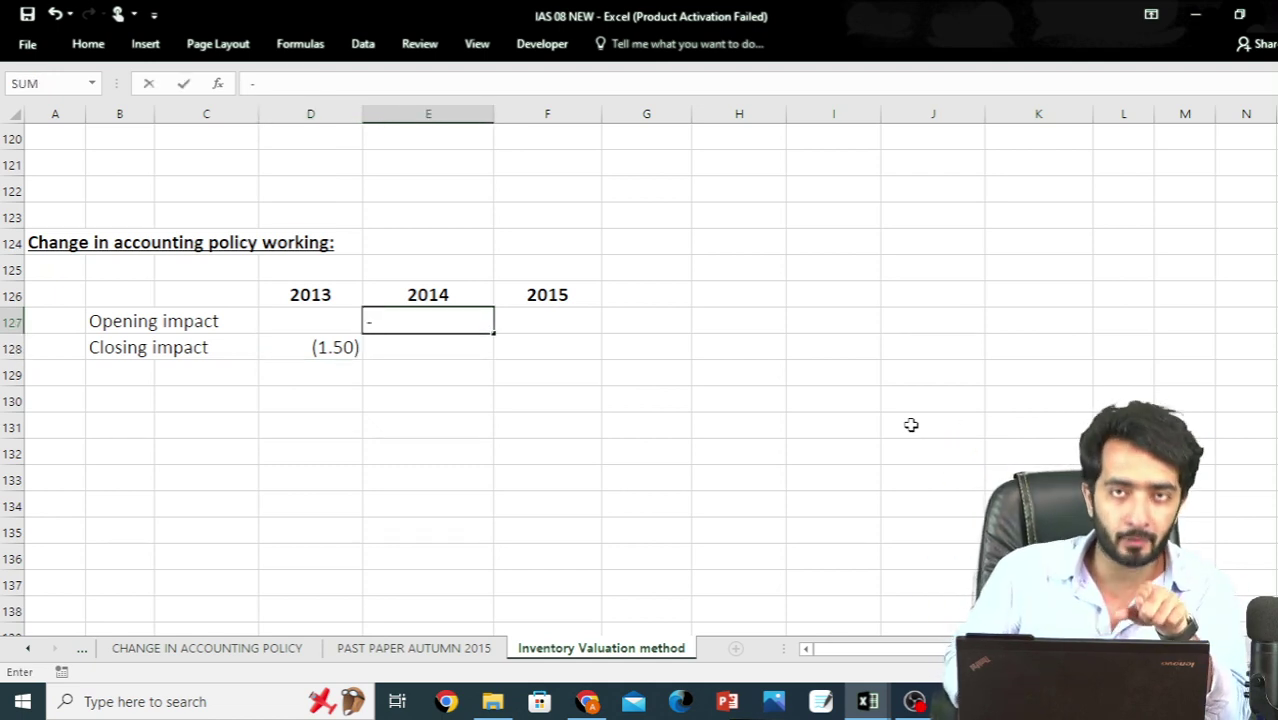
key(Left)
key(Down)
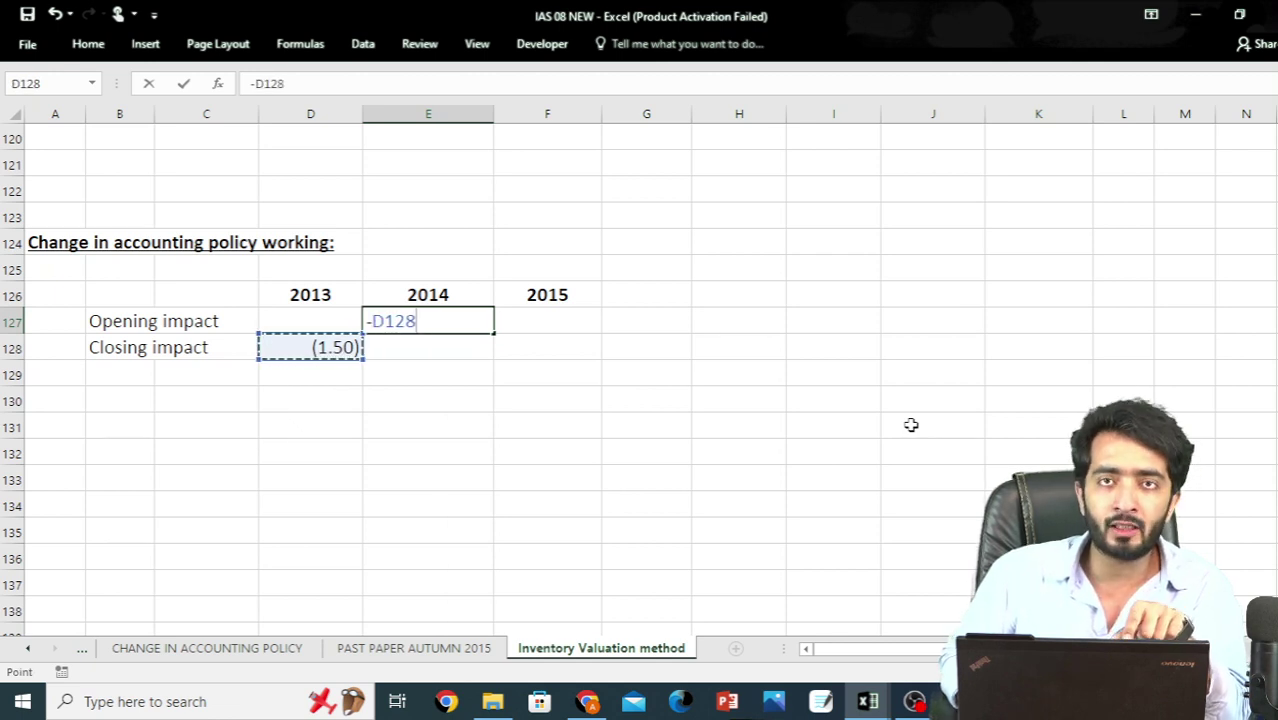
key(Return)
key(Up)
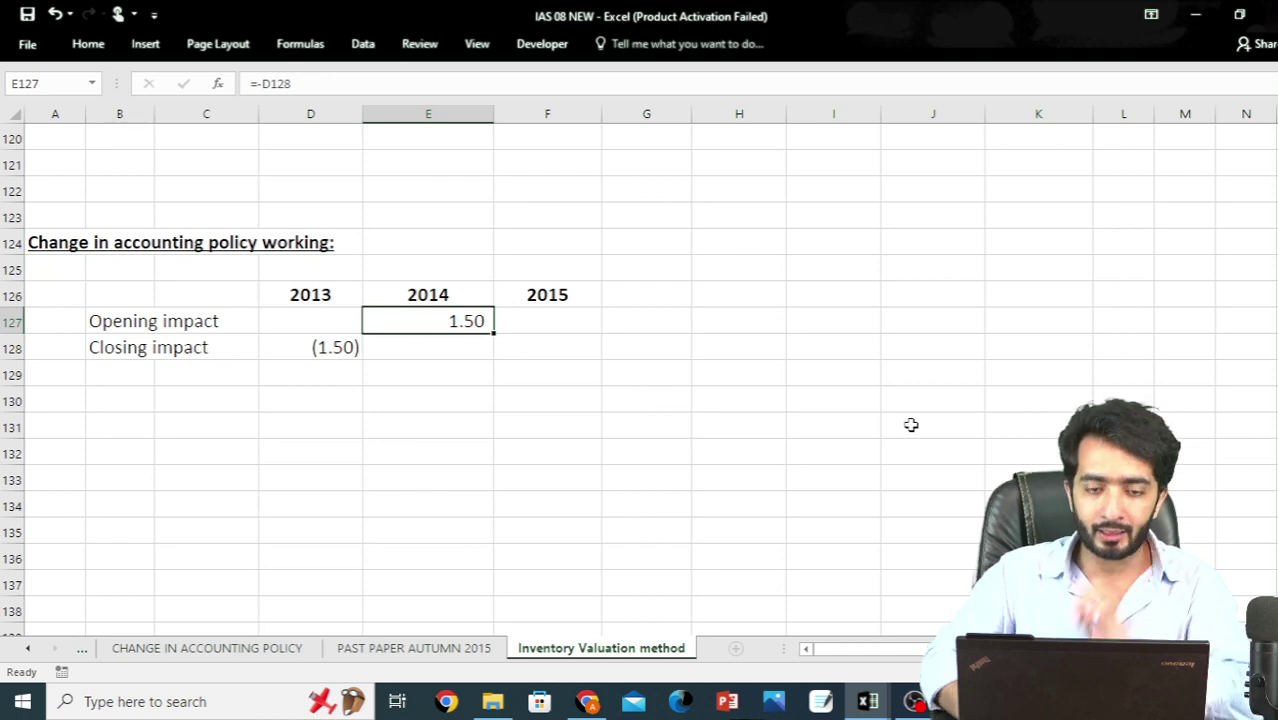
Calculate the 2014 closing impact in E128 from the inventory table as weighted average less FIFO, =44.5-42.3
scroll(911, 425, up, 10)
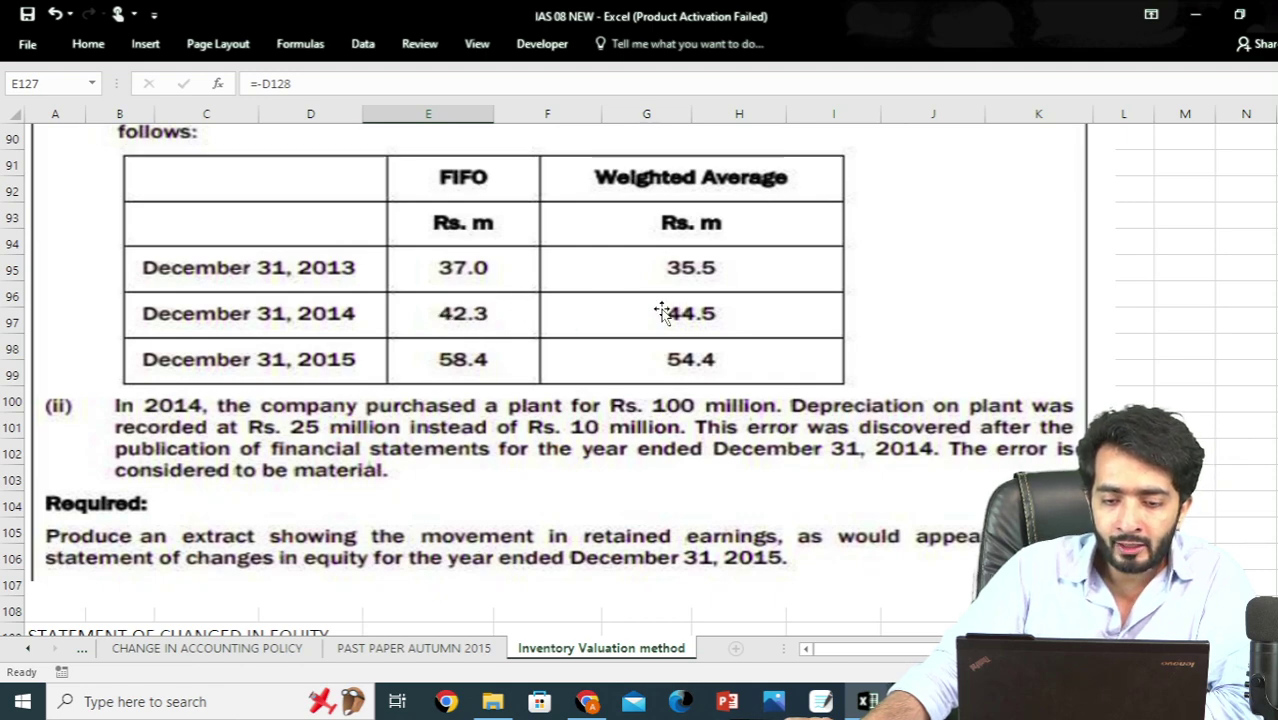
scroll(699, 491, down, 9)
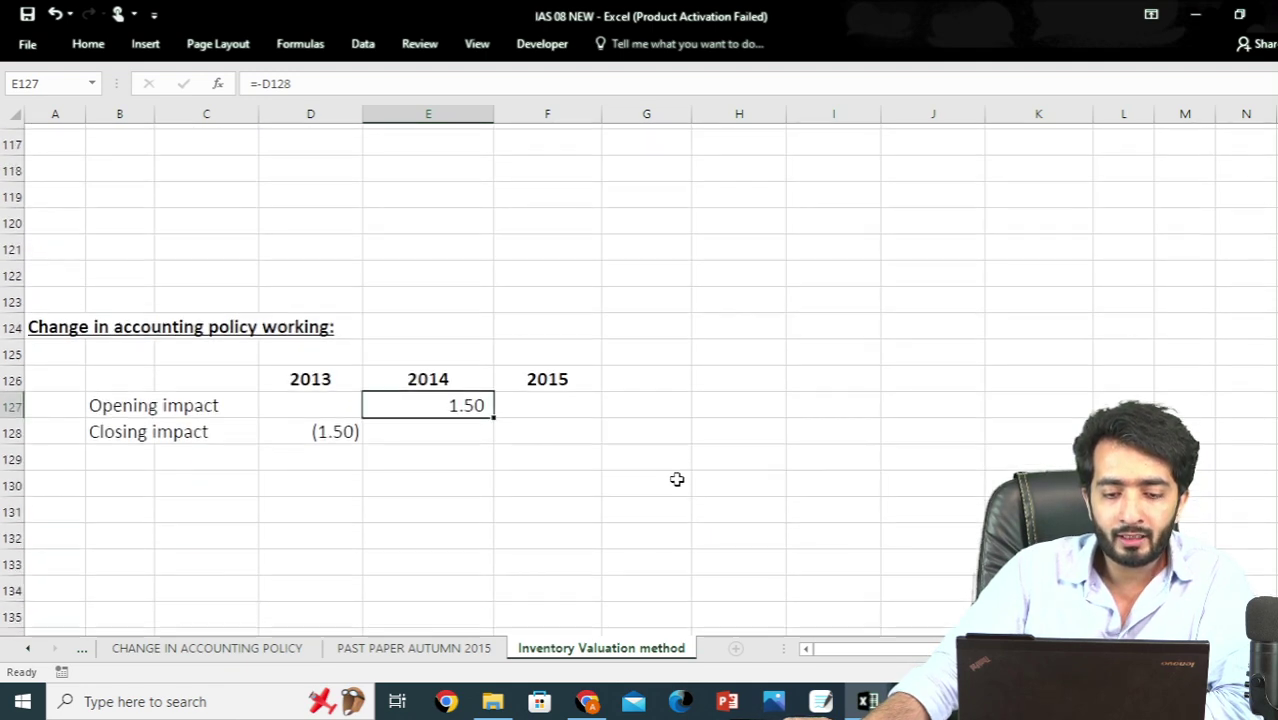
click(425, 427)
scroll(679, 570, up, 9)
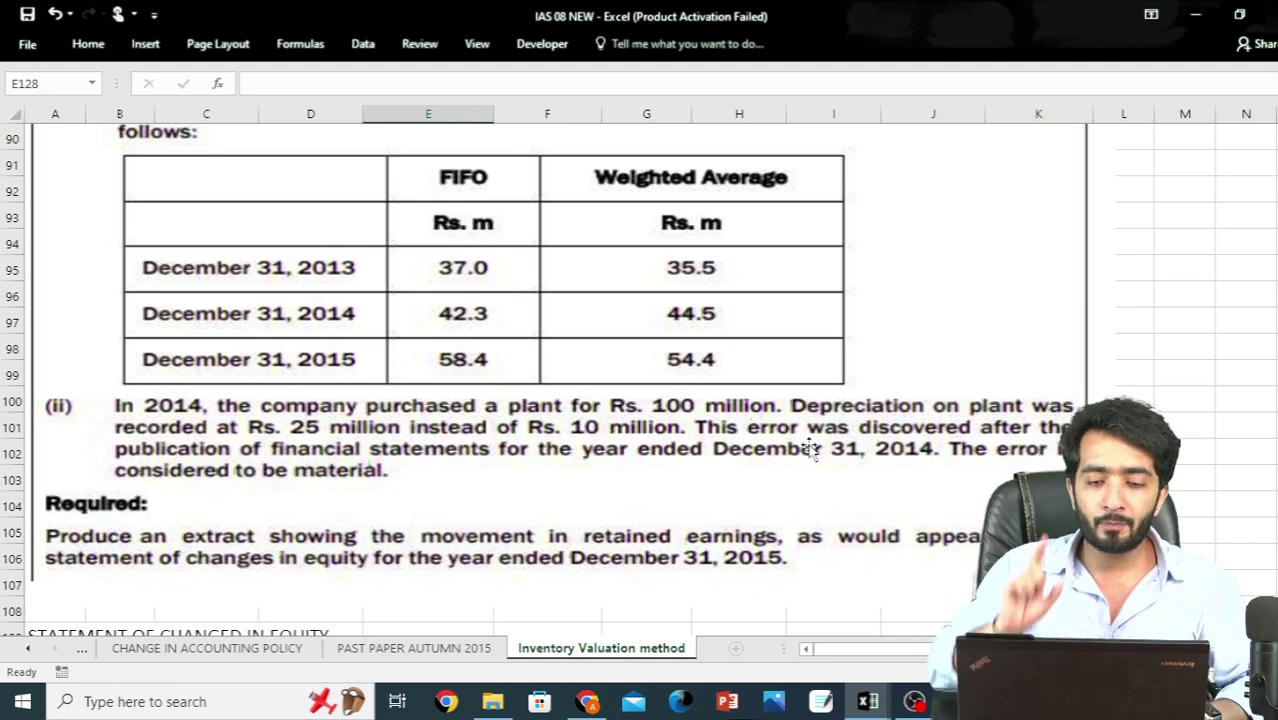
scroll(808, 447, down, 7)
text(44)
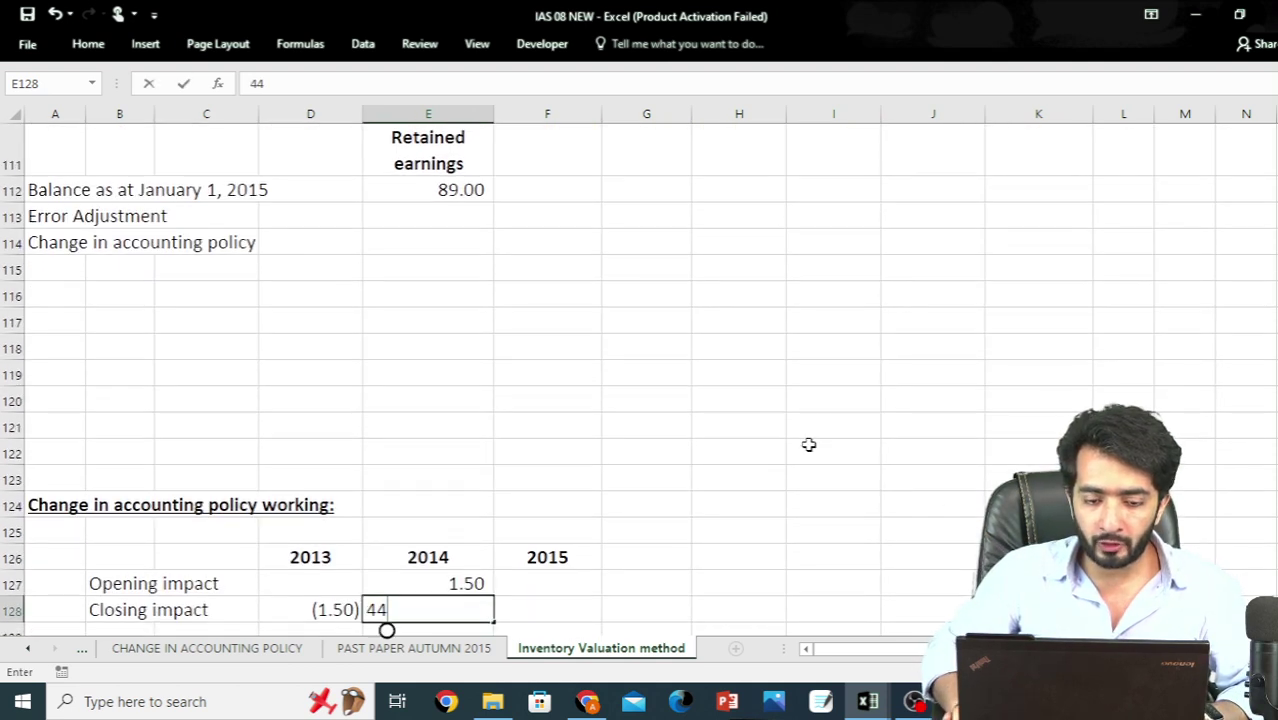
key(Escape)
text(=44.5)
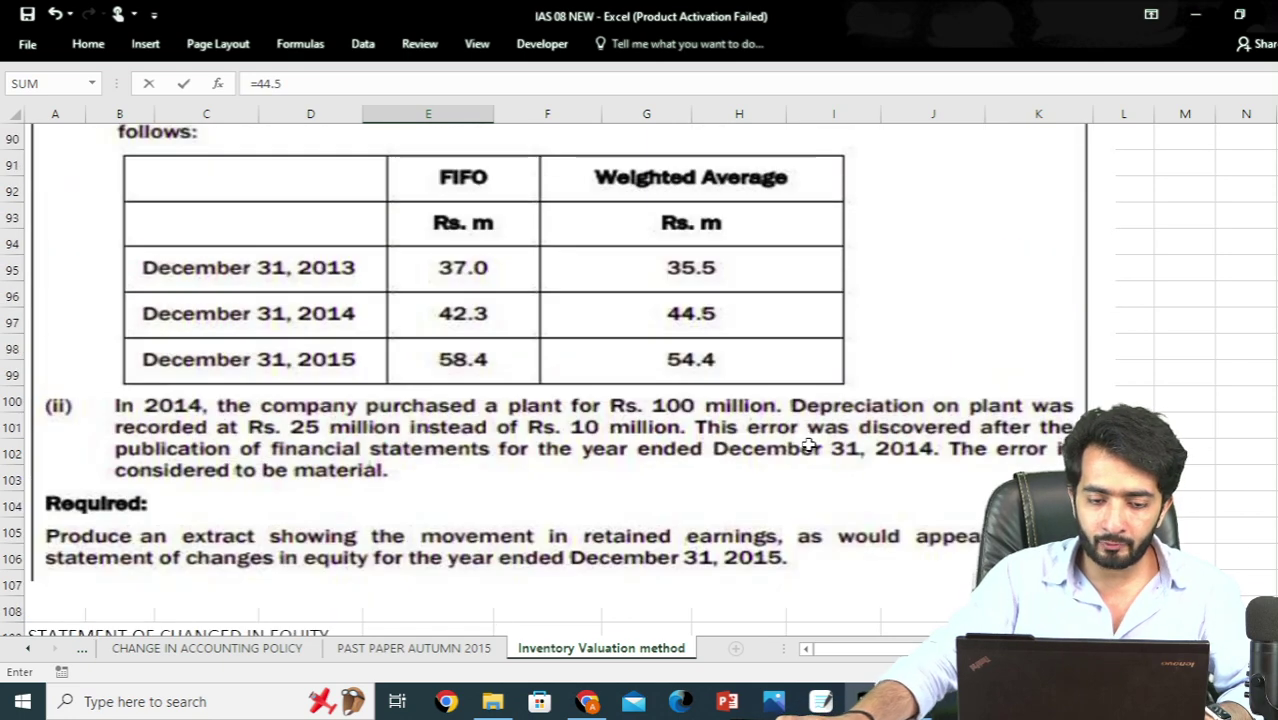
scroll(808, 445, up, 7)
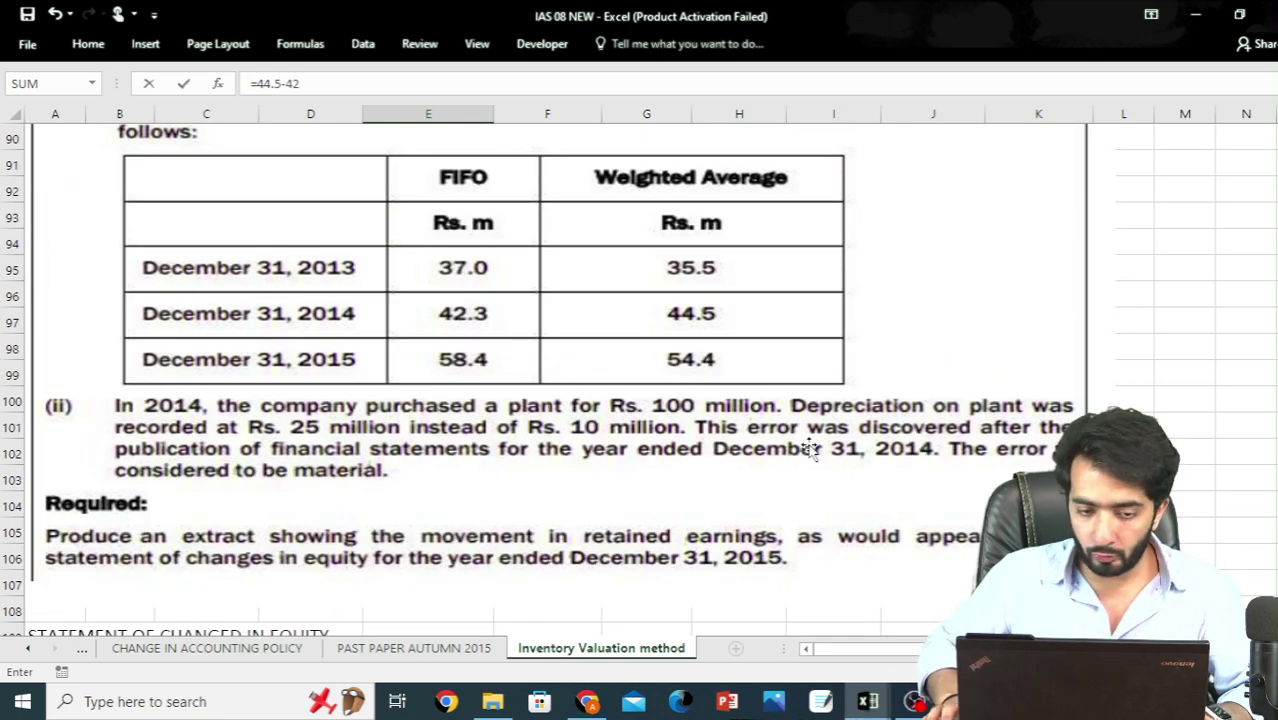
text(4.5-42.3)
key(ctrl+Return)
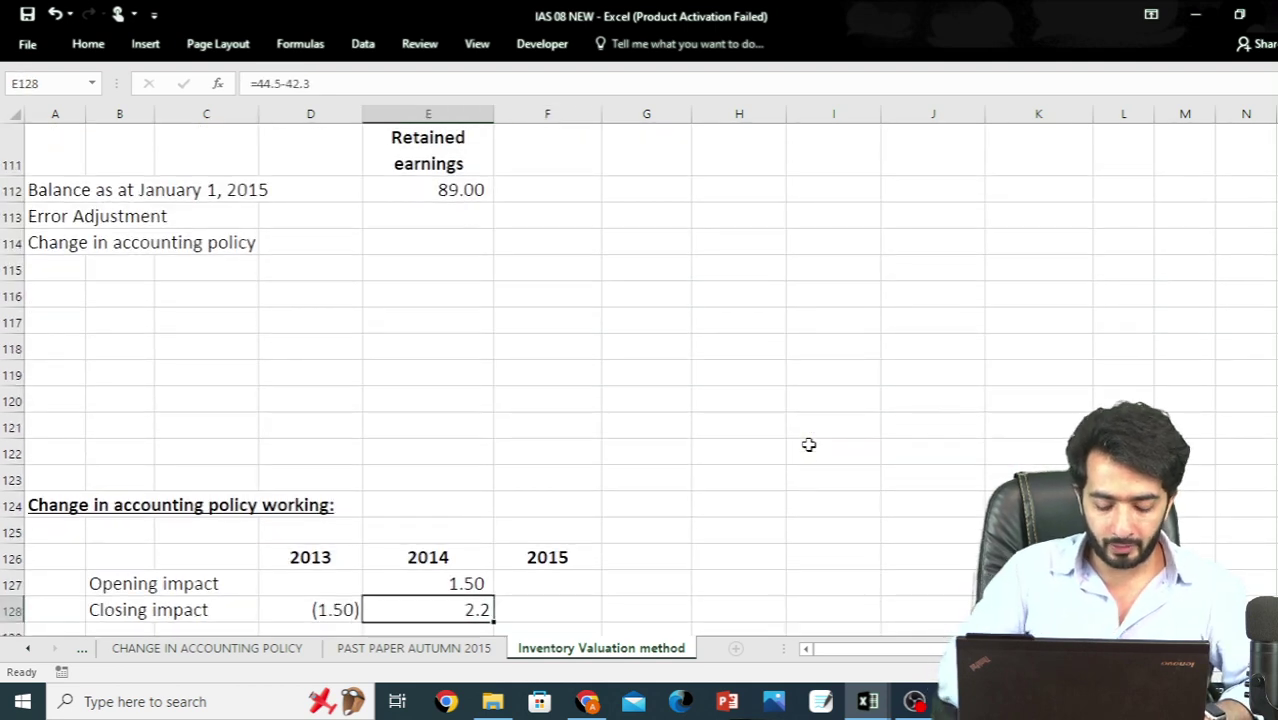
Format the 2014 closing impact in E128 as a number with two decimals
key(ctrl+F1)
key(ctrl+F1)
key(ctrl+shift+1)
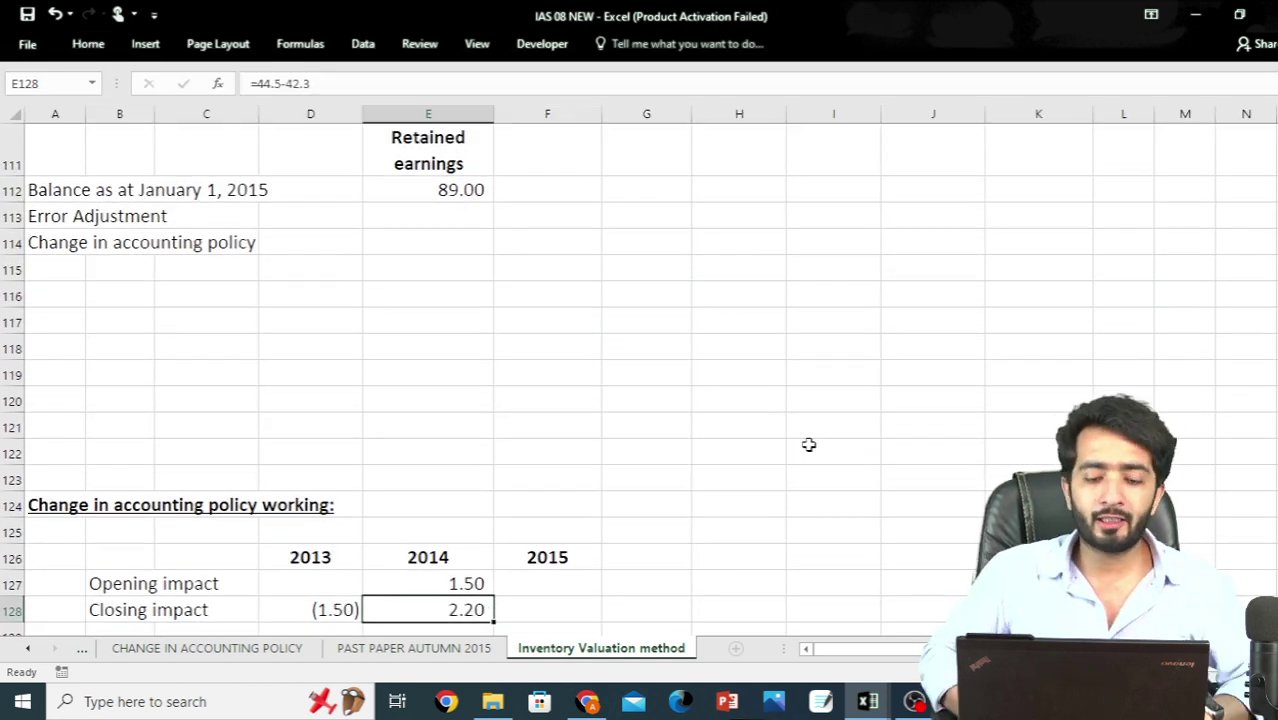
Total the 2013 opening and closing impacts in D129 with AutoSum
key(Down)
key(Left)
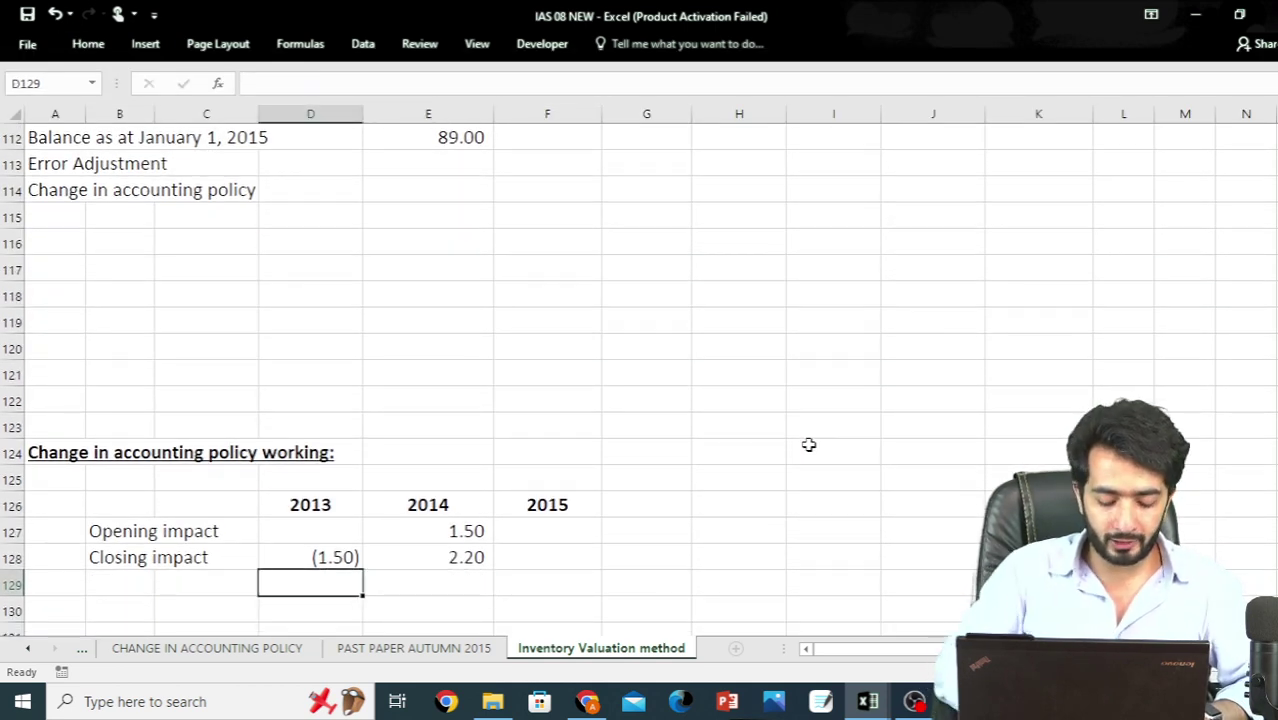
key(ctrl+F1)
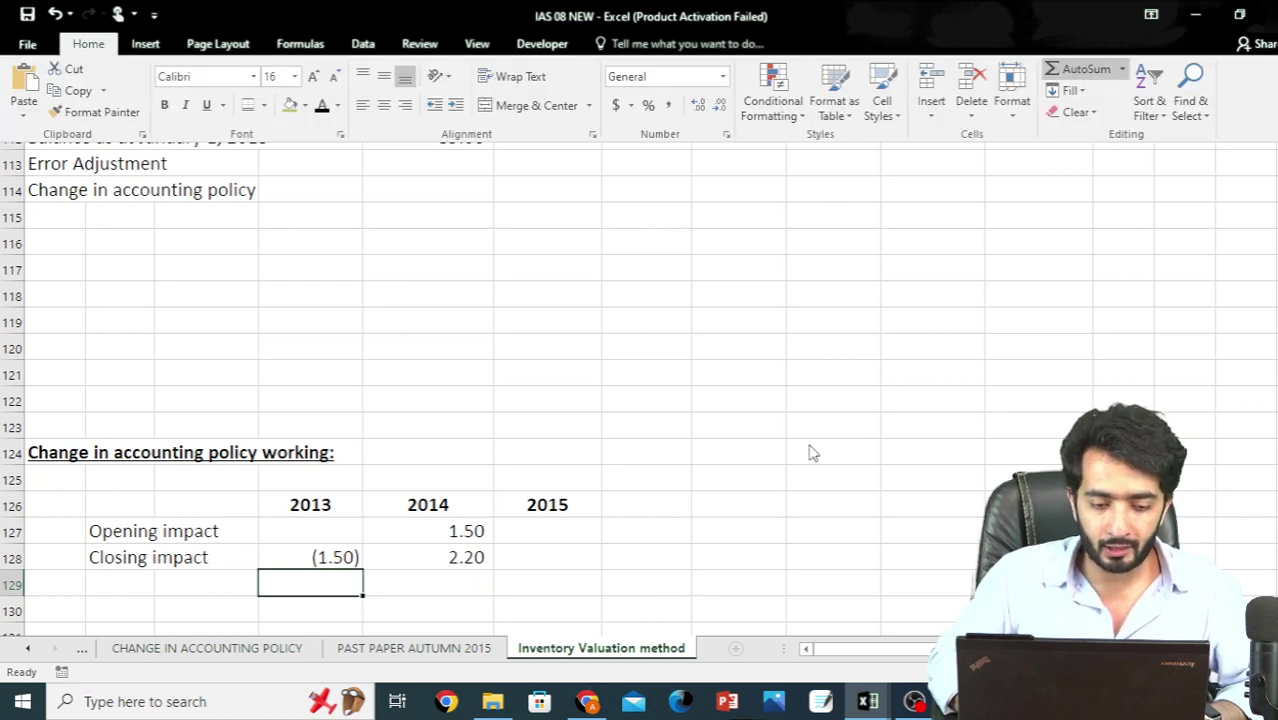
key(ctrl+F1)
key(alt+equal)
key(Return)
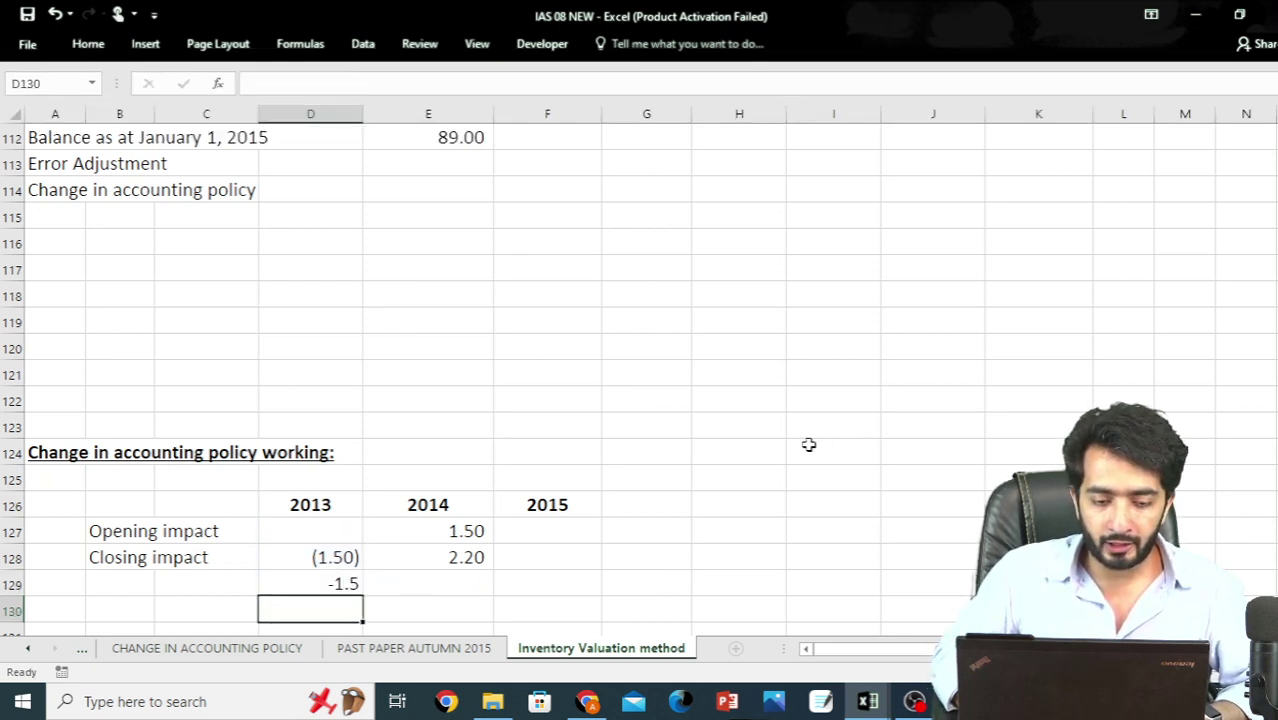
Enter 0 as the 2013 opening impact in D127 and apply the comma style to D127:D129
key(Up)
key(Up)
key(Up)
text(0)
key(Tab)
key(Left)
key(shift+Down)
key(shift+Down)
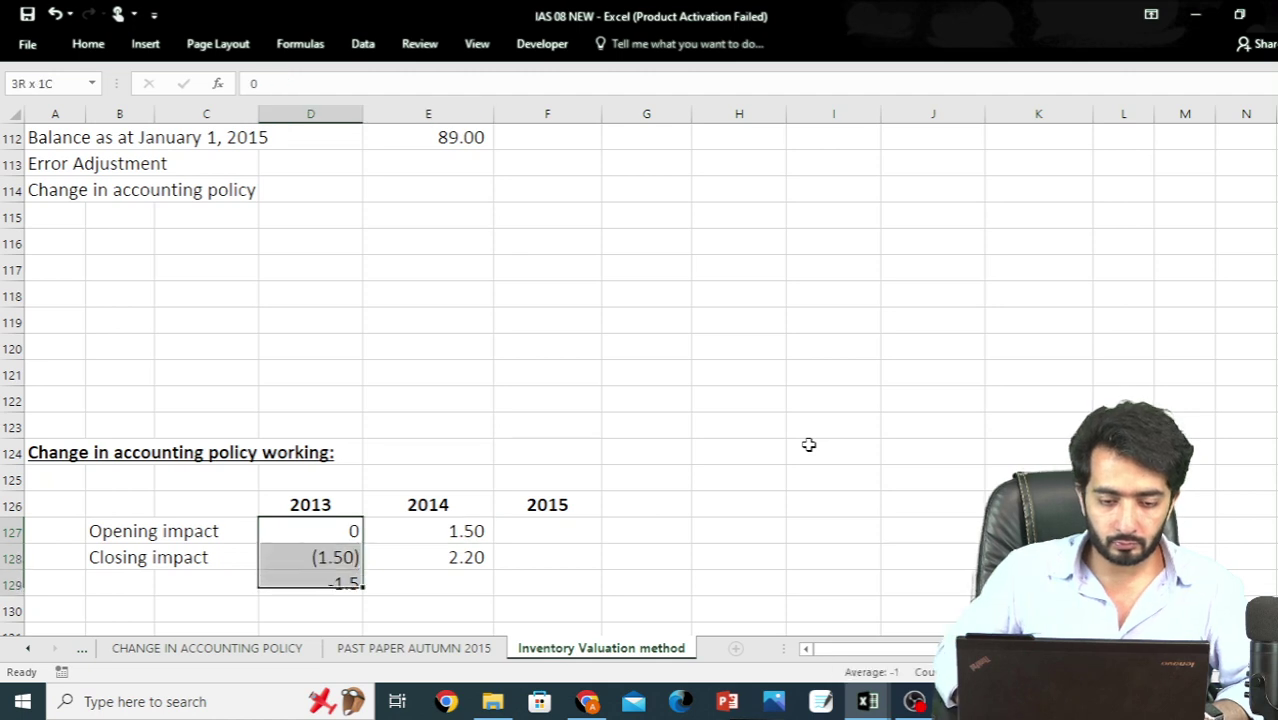
key(ctrl+F1)
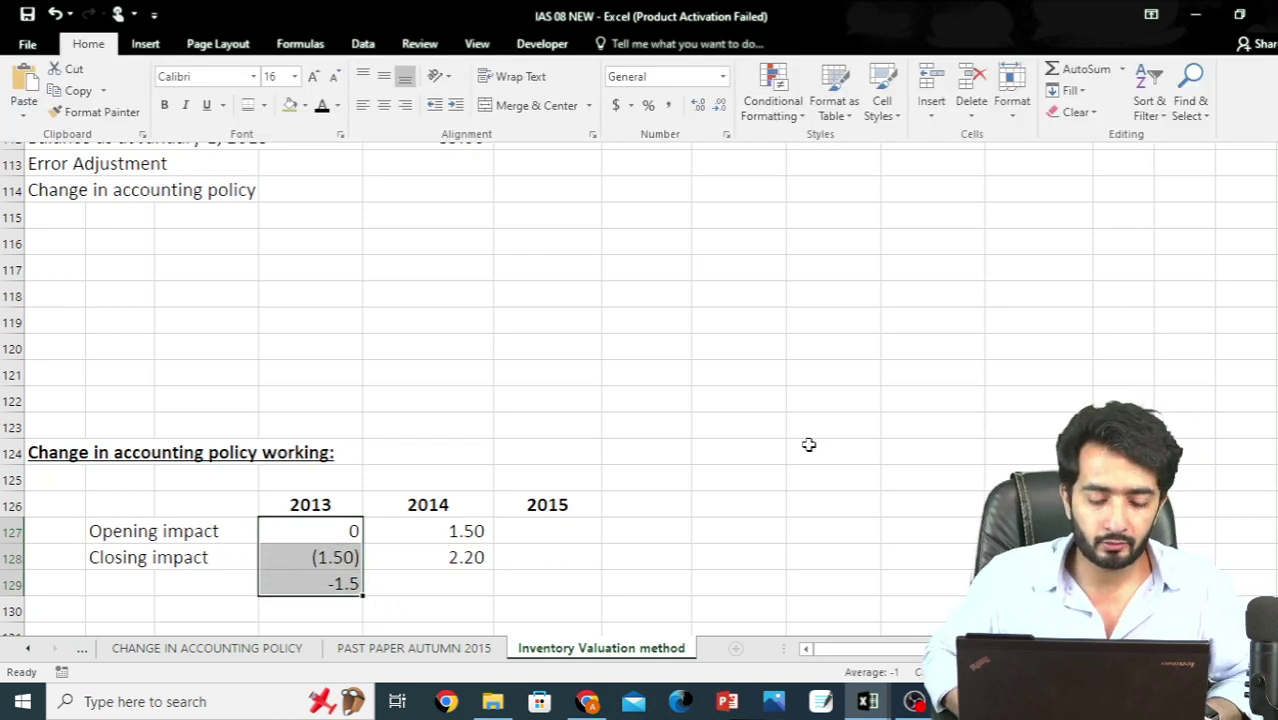
key(alt+h)
key(k)
Copy the 2013 total in D129 across to E129 to total the 2014 impacts
key(Down)
key(Down)
key(ctrl+c)
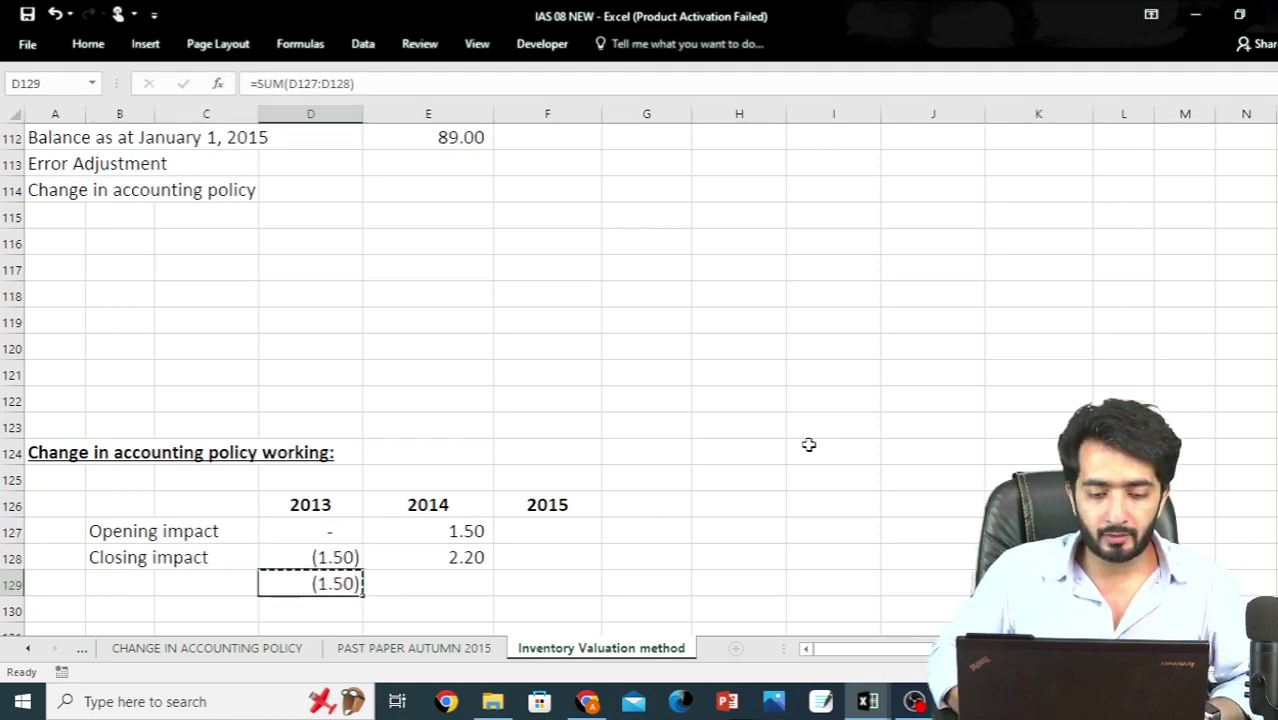
key(shift+Right)
key(ctrl+v)
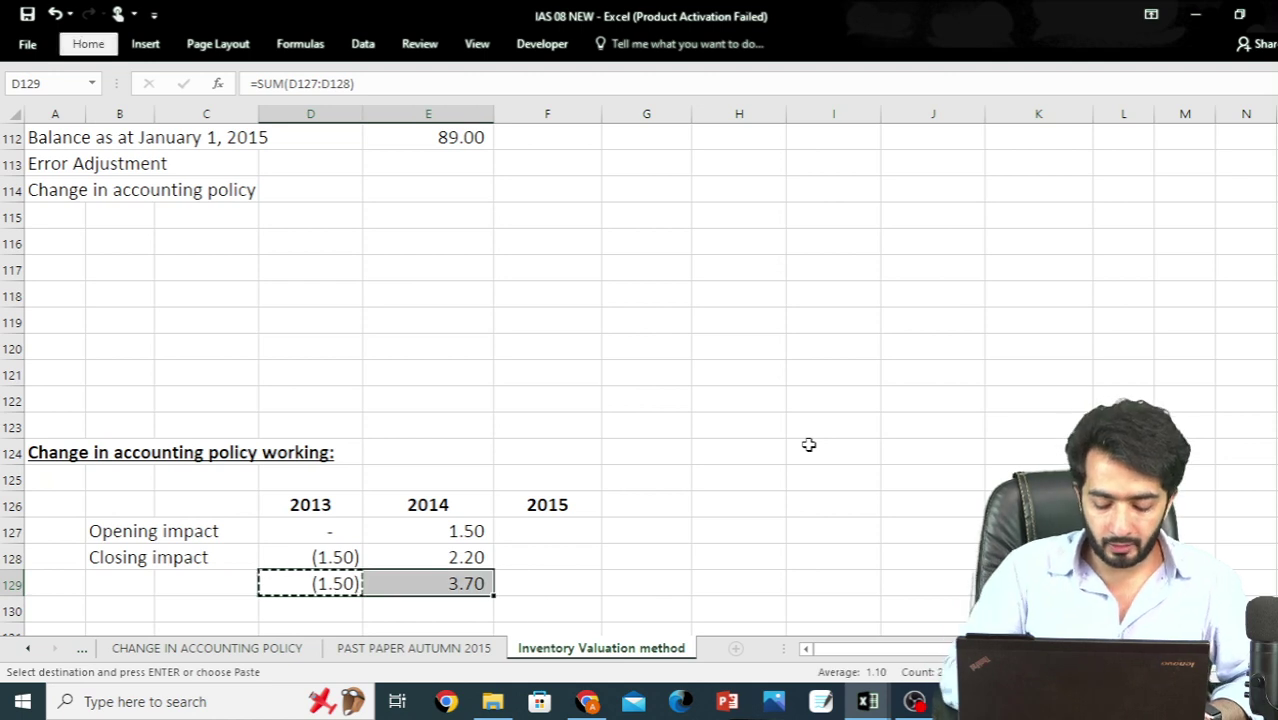
Apply a top and double bottom border to the totals in D129:E129
key(ctrl+F1)
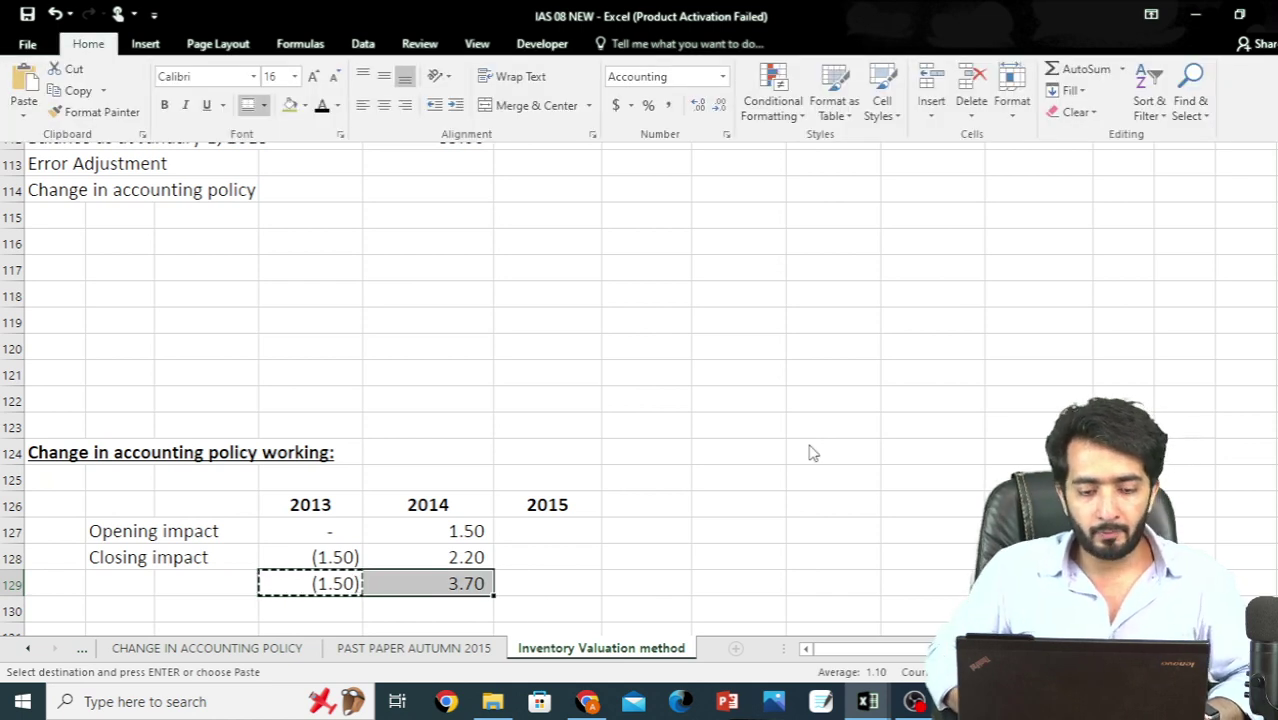
key(ctrl+F1)
key(alt+h)
key(b)
key(u)
Label the total row FTY IMPACT in B129
key(Left)
key(Left)
text(FTY IMPACT)
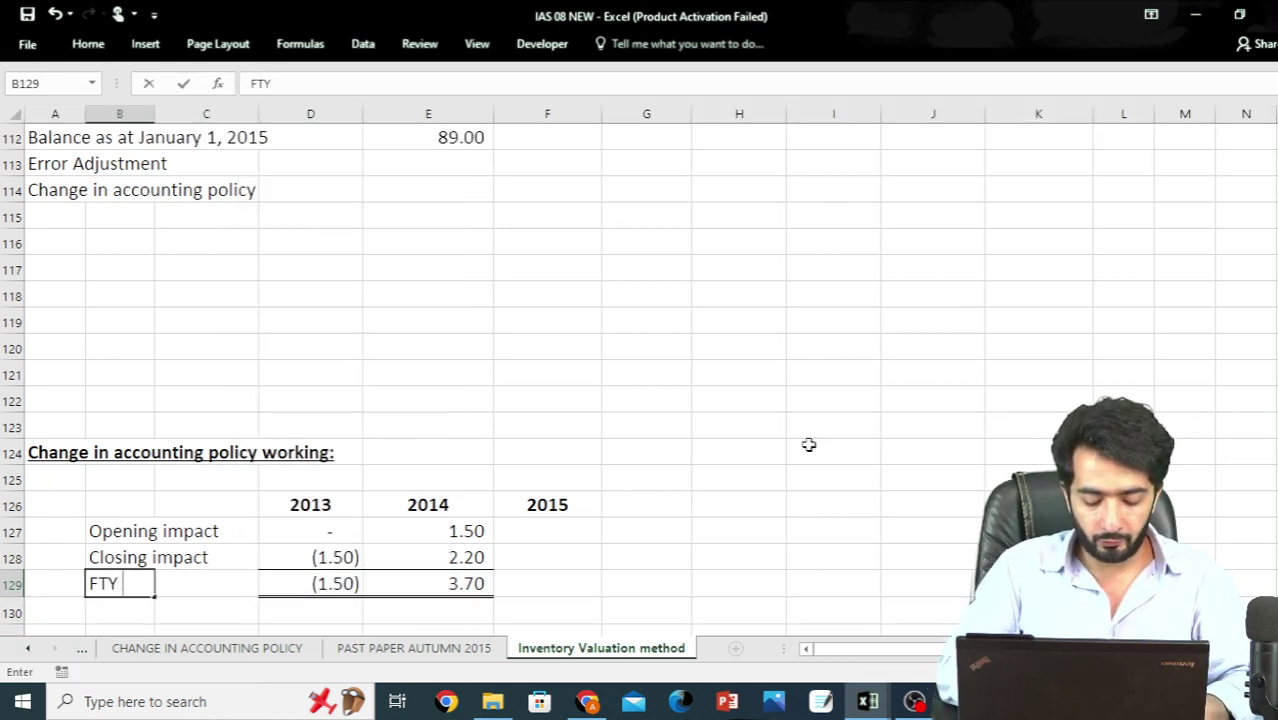
key(Return)
key(Up)
key(Right)
key(Right)
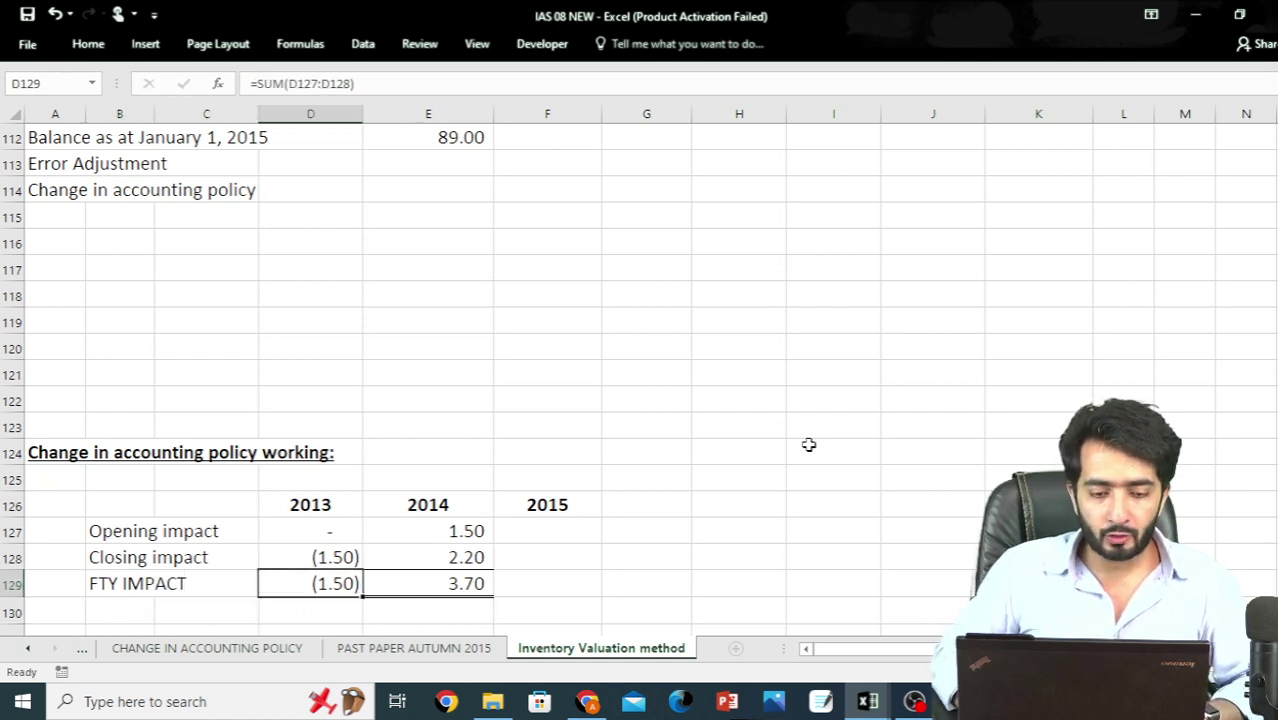
Check the 2014 total formula in E129 and the 2014 closing impact in E128
key(Right)
key(F2)
key(Escape)
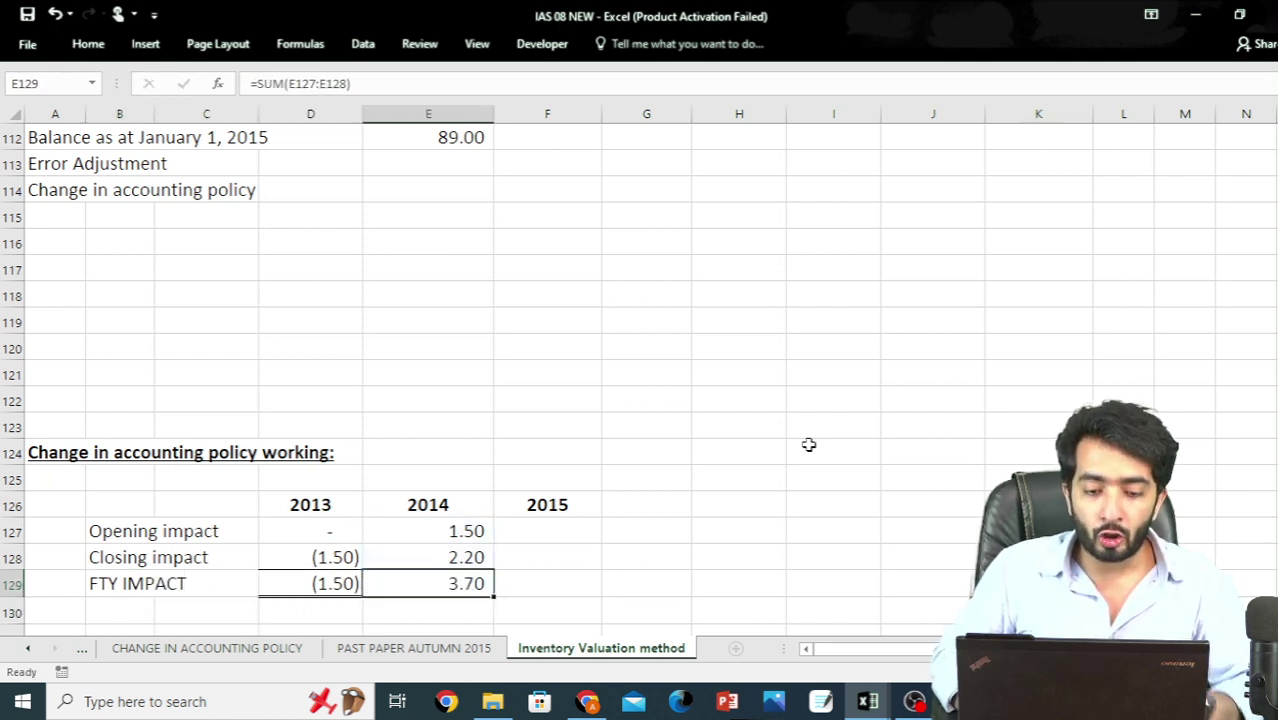
key(Right)
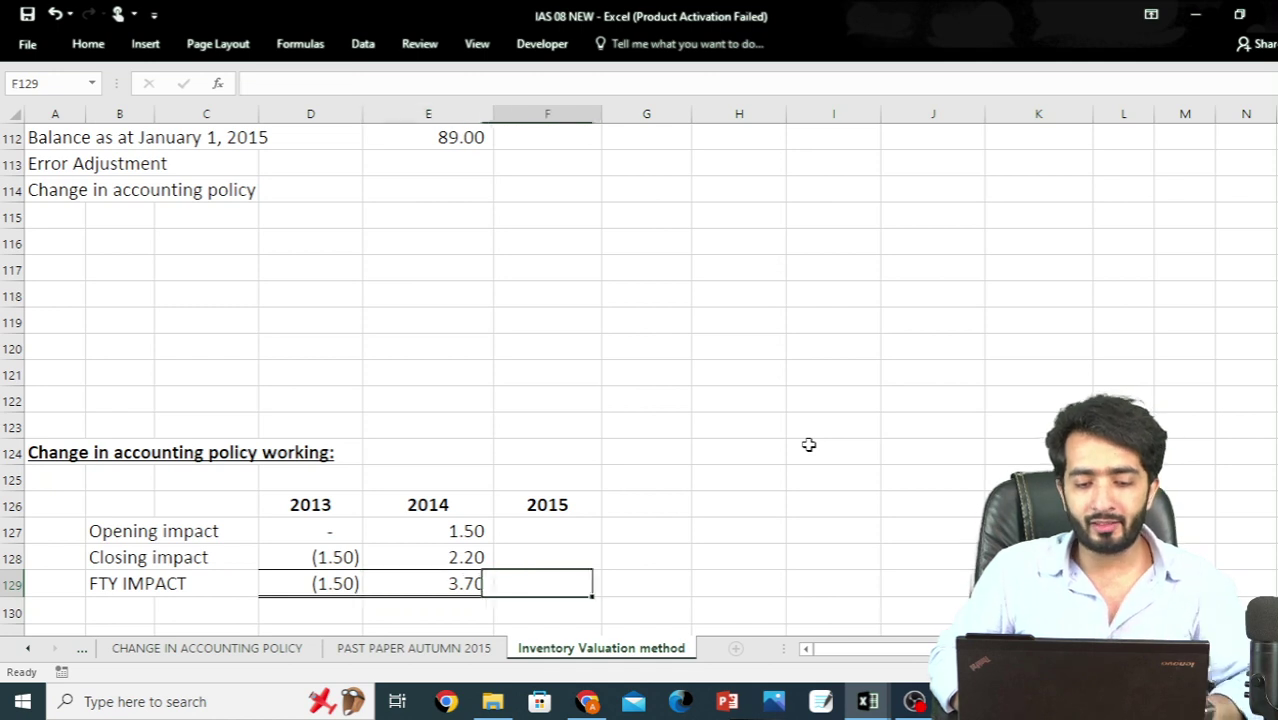
key(Up)
key(Up)
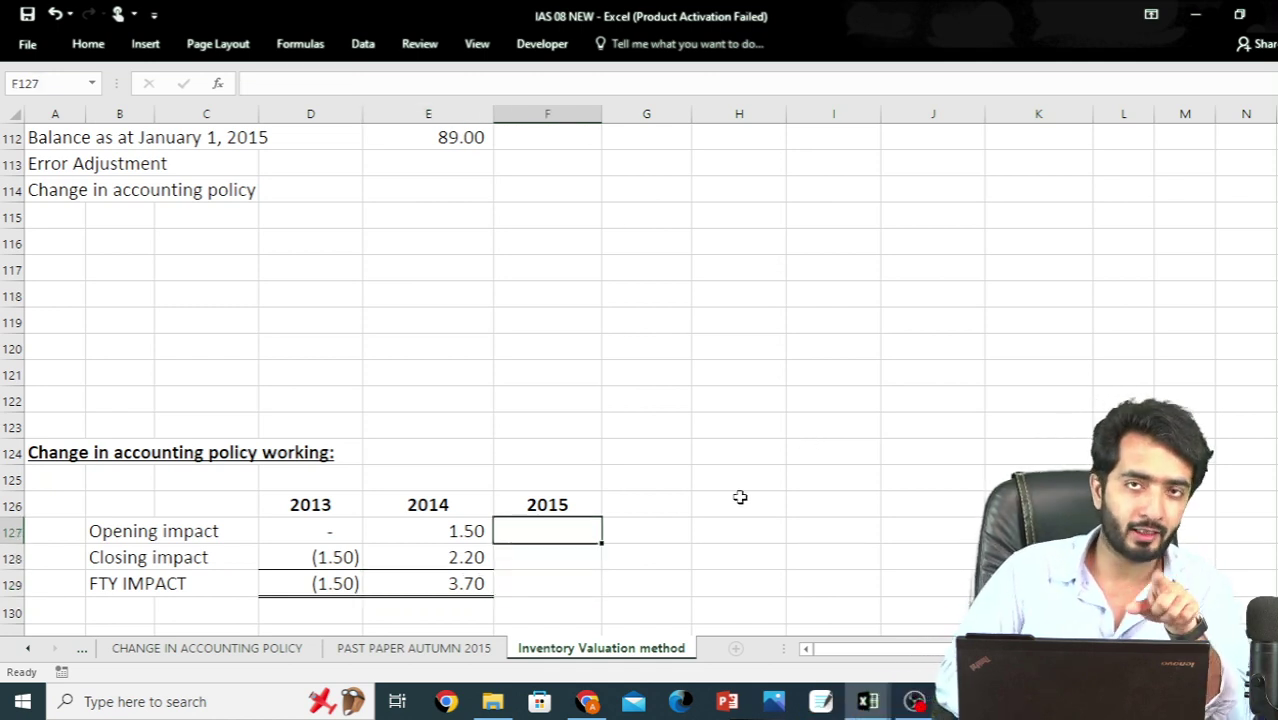
key(Left)
key(Down)
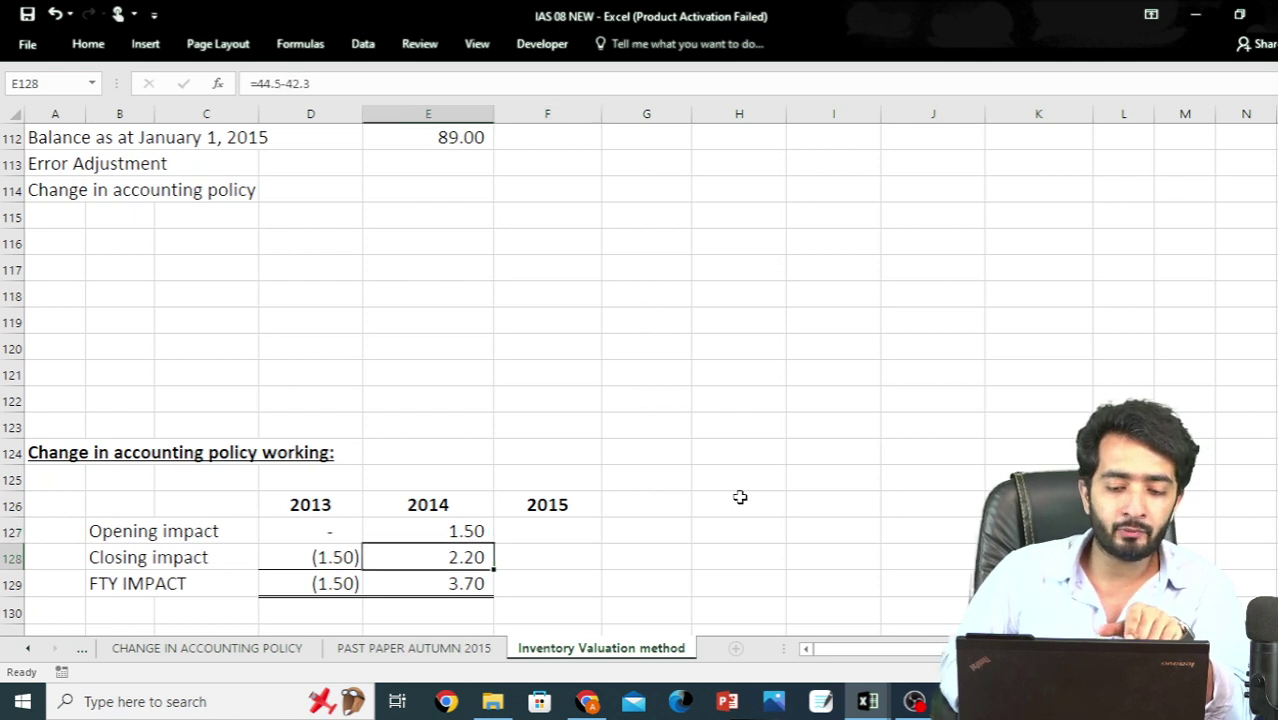
key(Up)
key(Right)
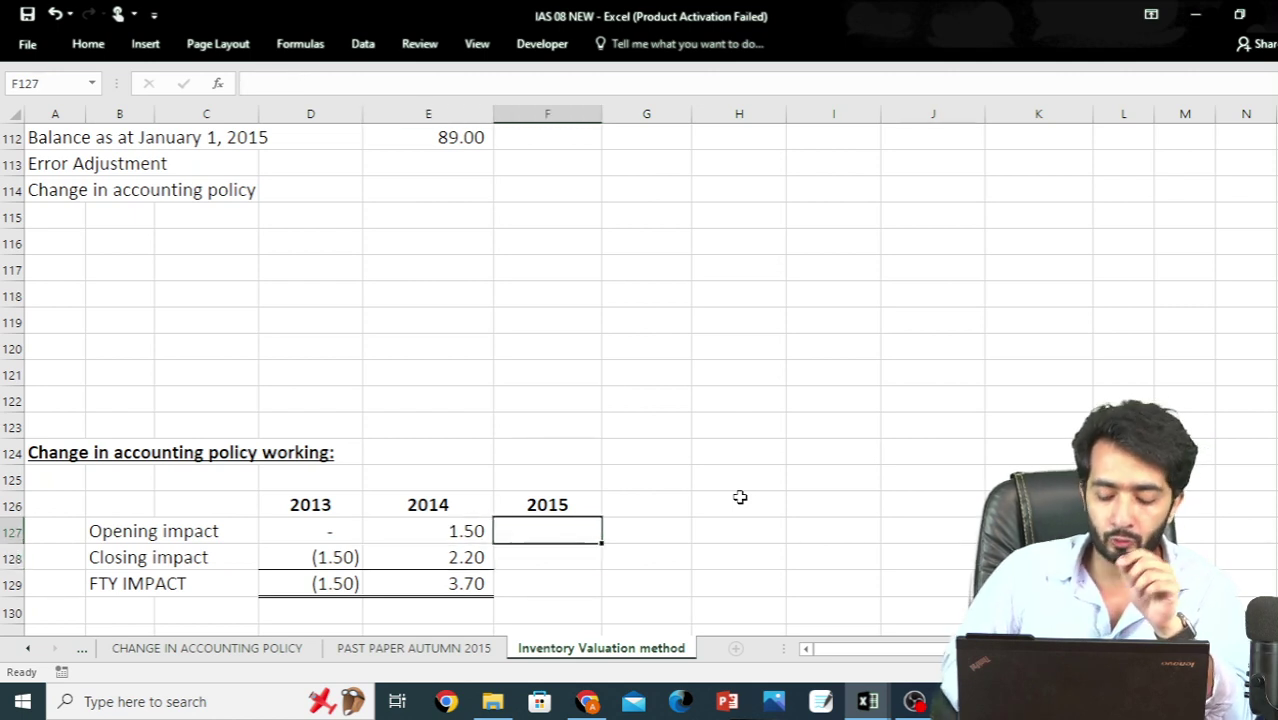
Enter the 2015 opening impact in F127 as the reversed 2014 closing impact, =-E128
text(-)
key(Left)
key(Down)
key(ctrl+Return)
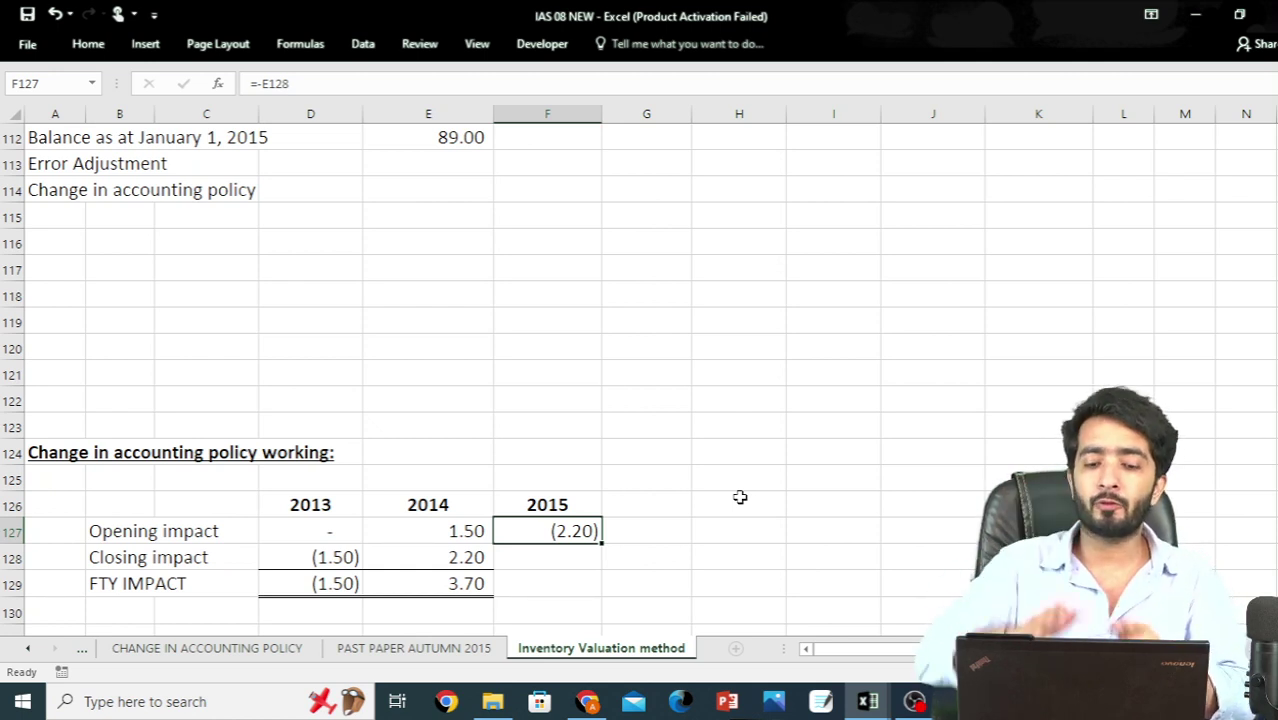
key(Return)
Calculate the 2015 closing impact in F128 as weighted average less FIFO, =54.4-58.4, and apply the comma style
scroll(740, 497, up, 10)
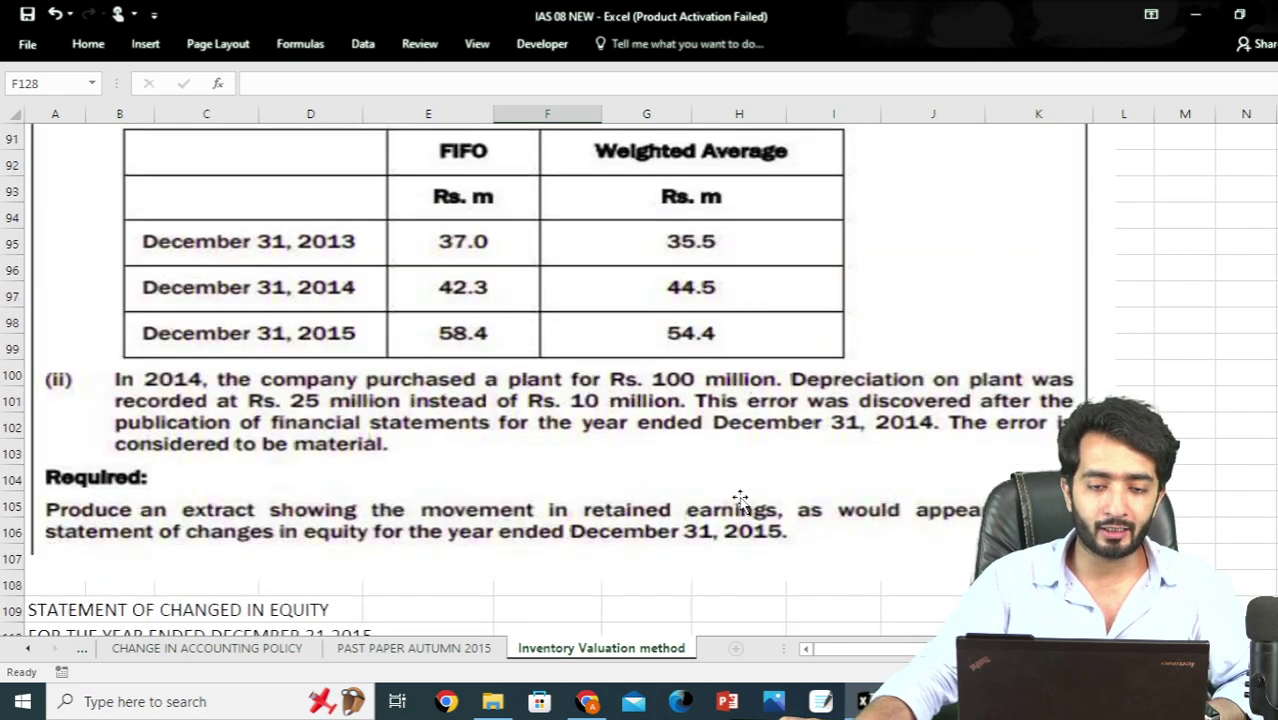
scroll(740, 497, down, 2)
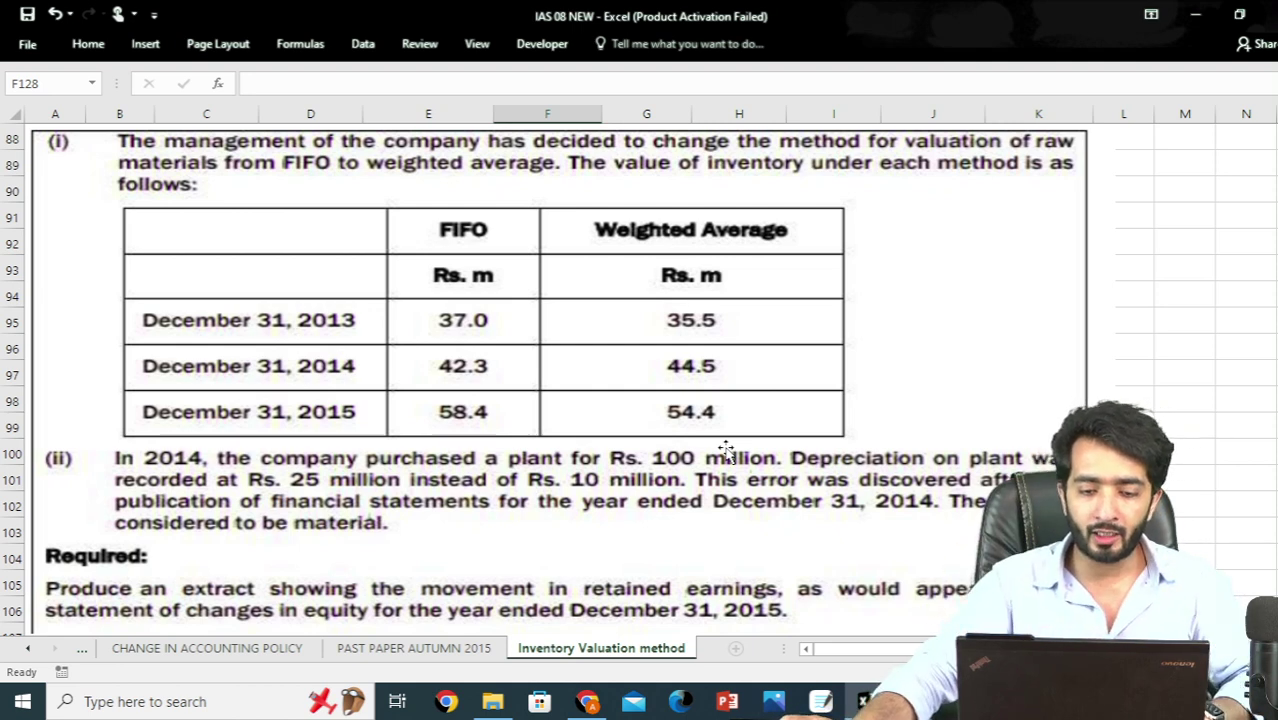
scroll(726, 450, down, 6)
scroll(726, 451, down, 4)
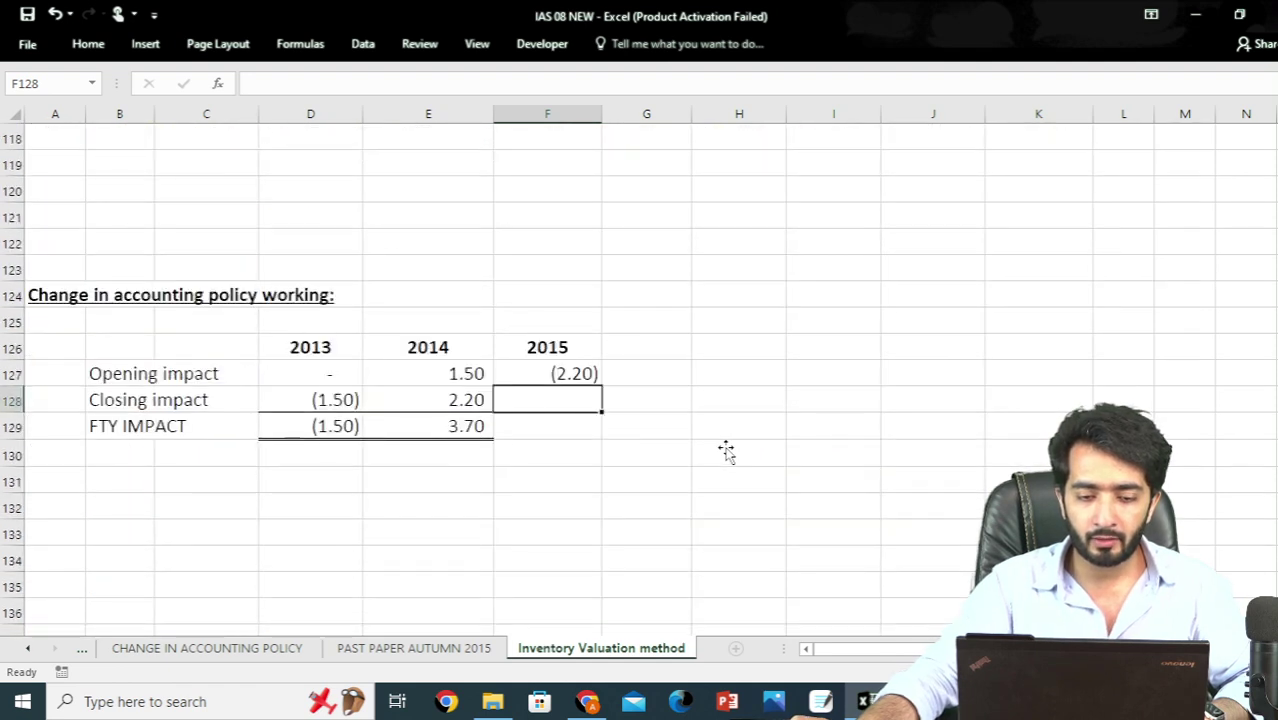
text(-)
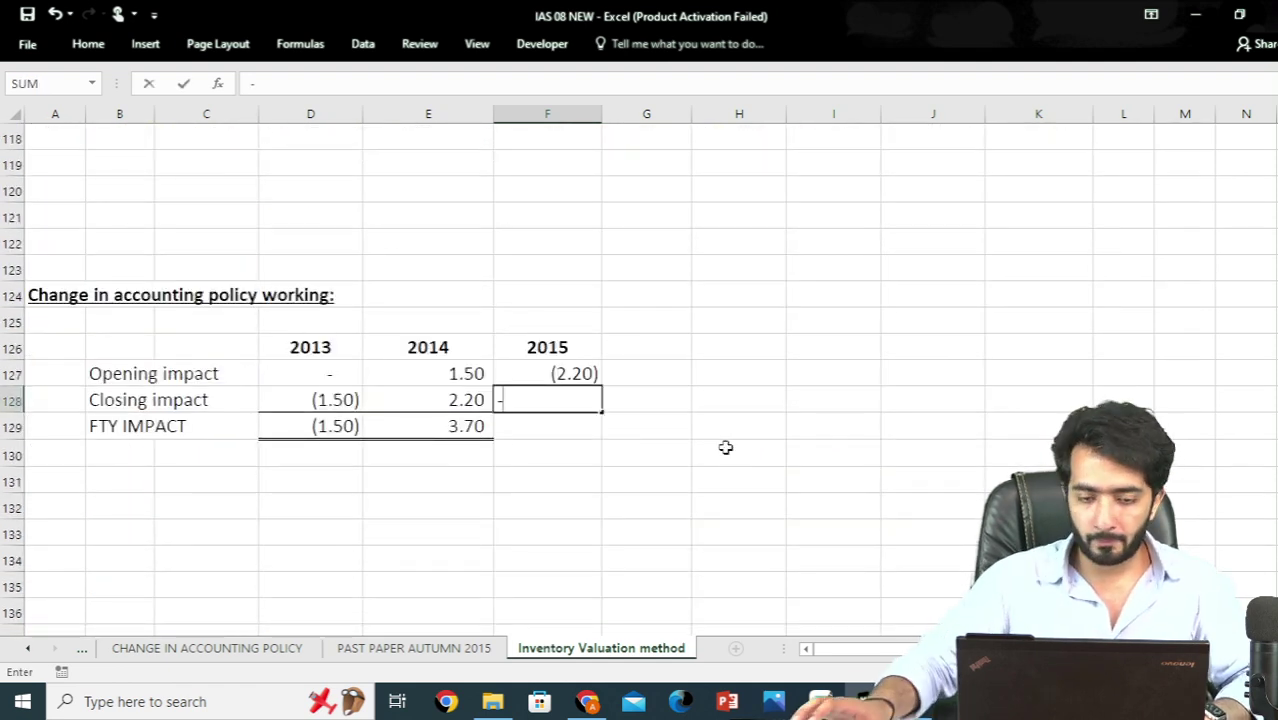
scroll(726, 448, up, 8)
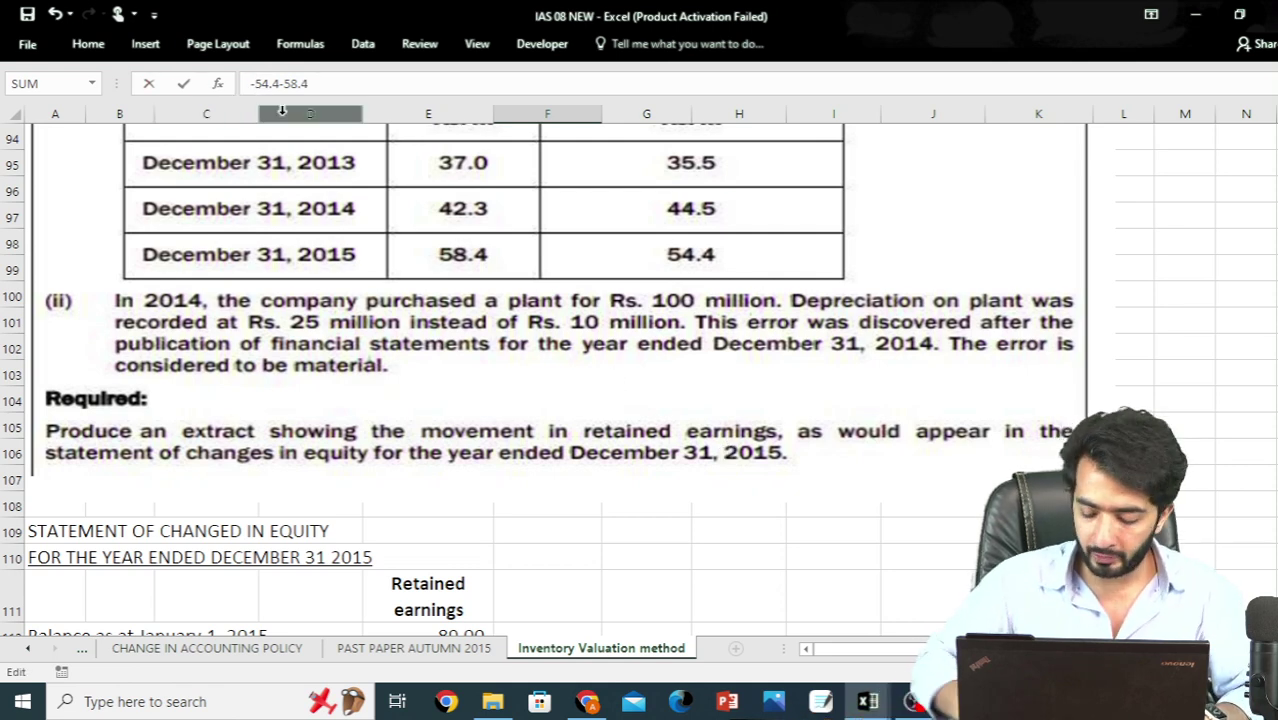
key(Return)
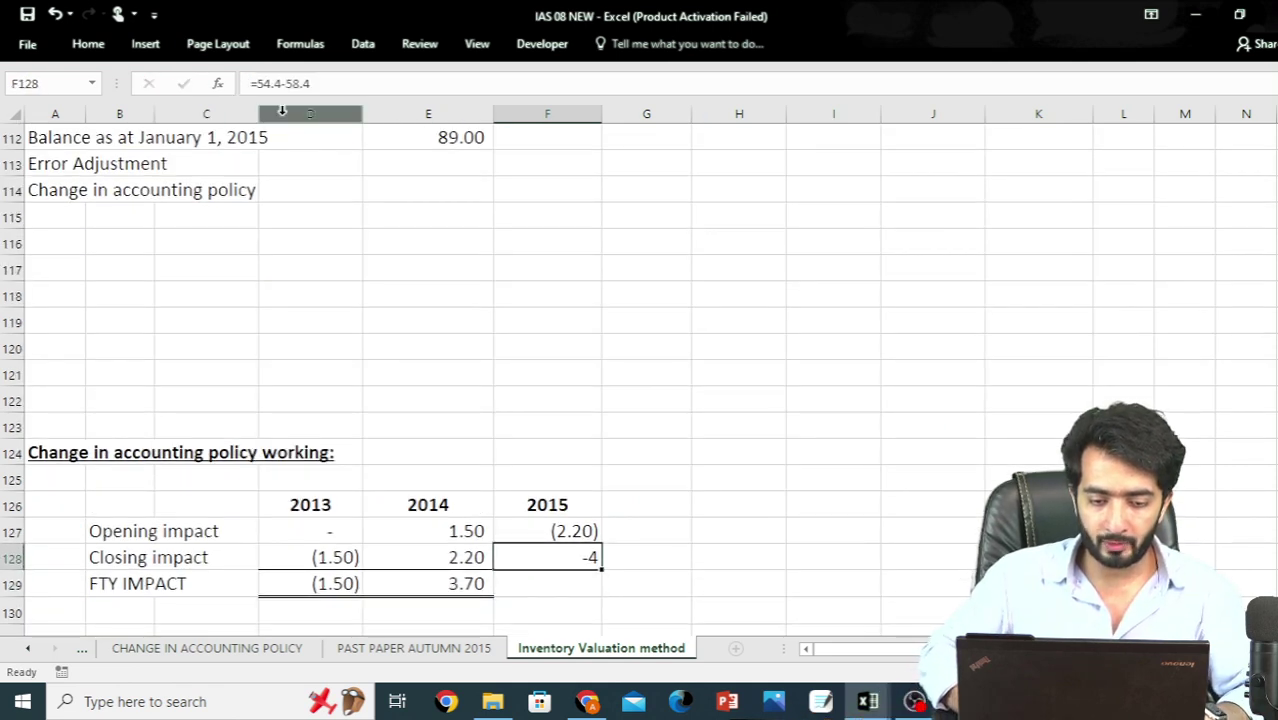
click(88, 43)
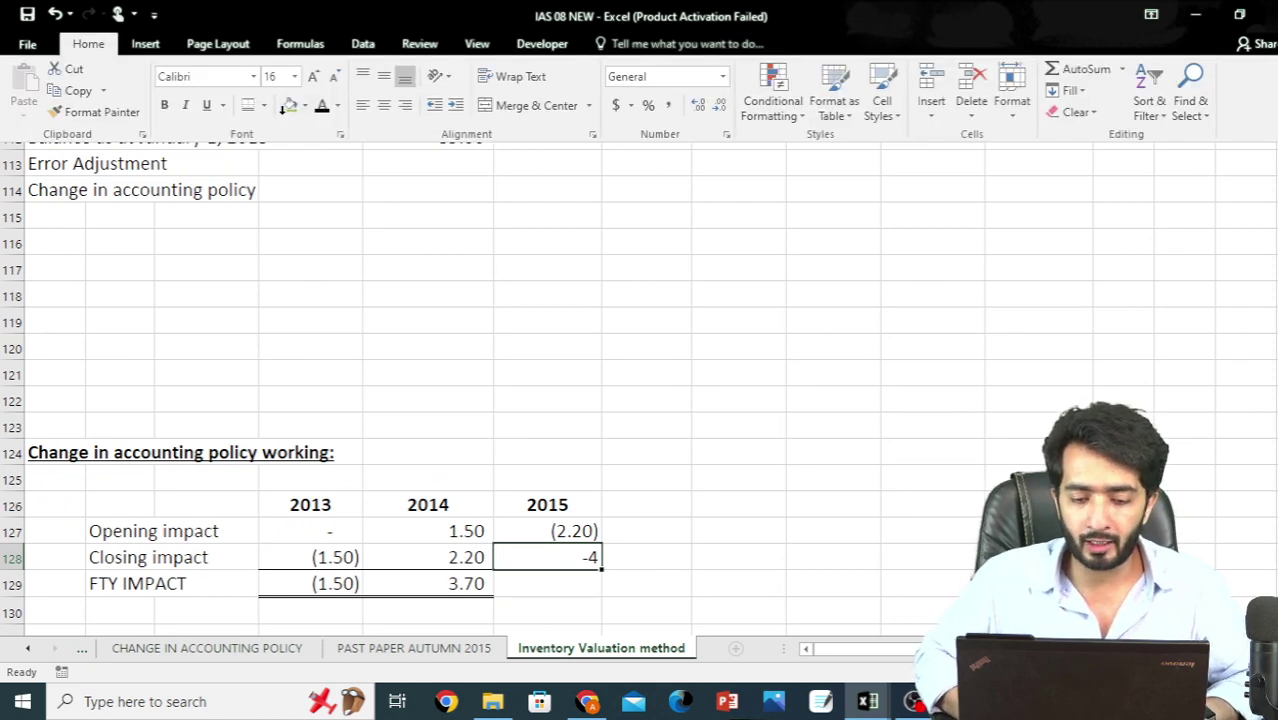
key(Escape)
Copy the 2014 total from E129 with its borders to F129 to total the 2015 impacts
key(Down)
key(Left)
key(ctrl+c)
key(Right)
key(Return)
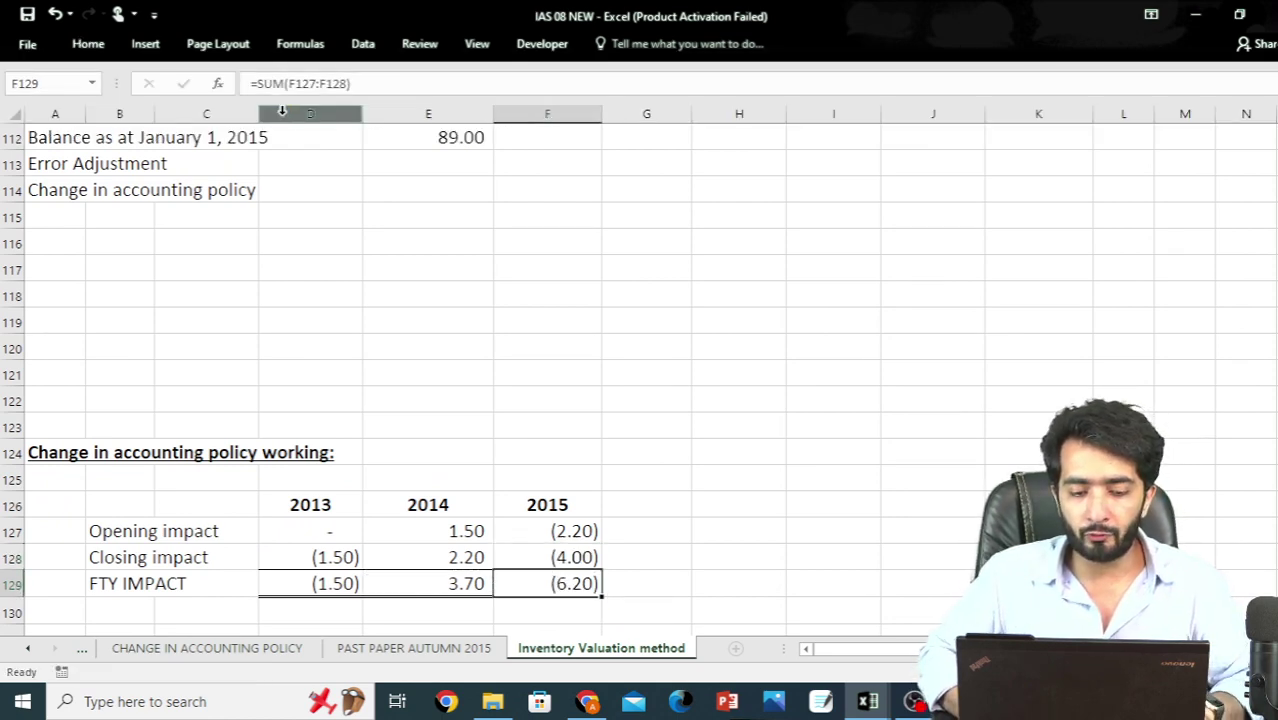
key(Down)
key(Down)
key(Left)
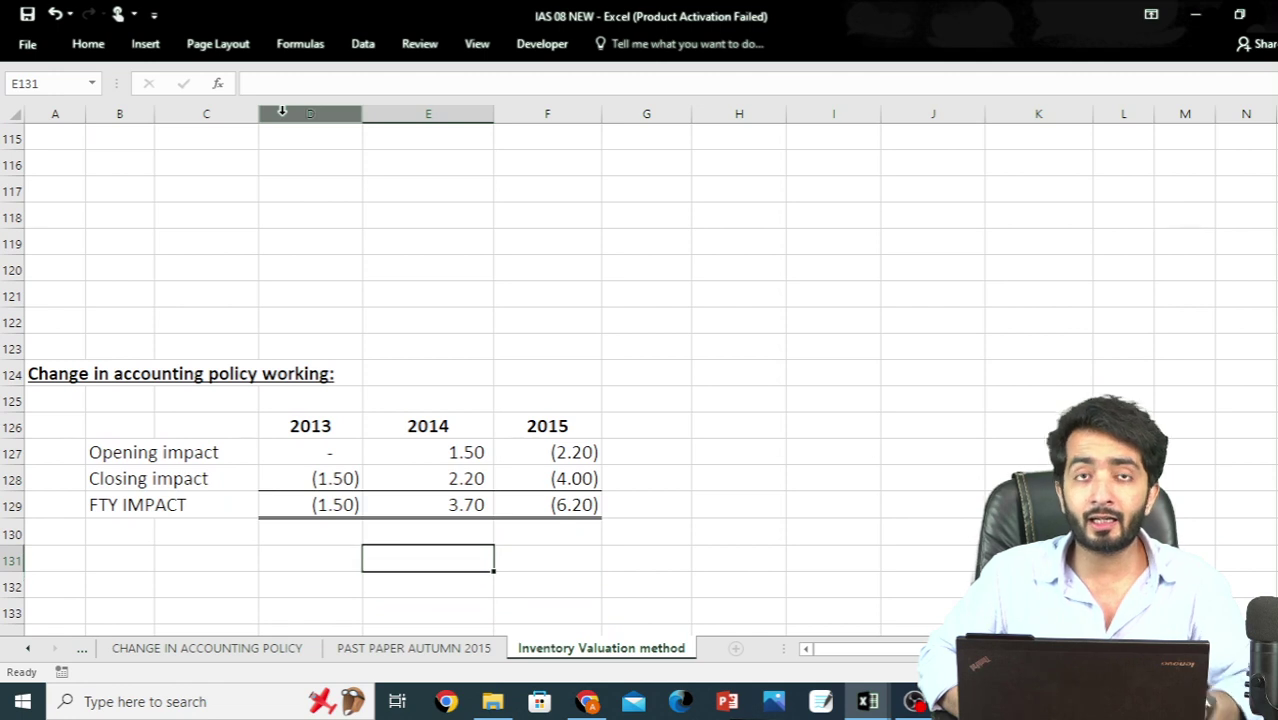
key(Right)
key(Up)
key(Up)
key(Up)
key(Up)
key(Down)
key(Down)
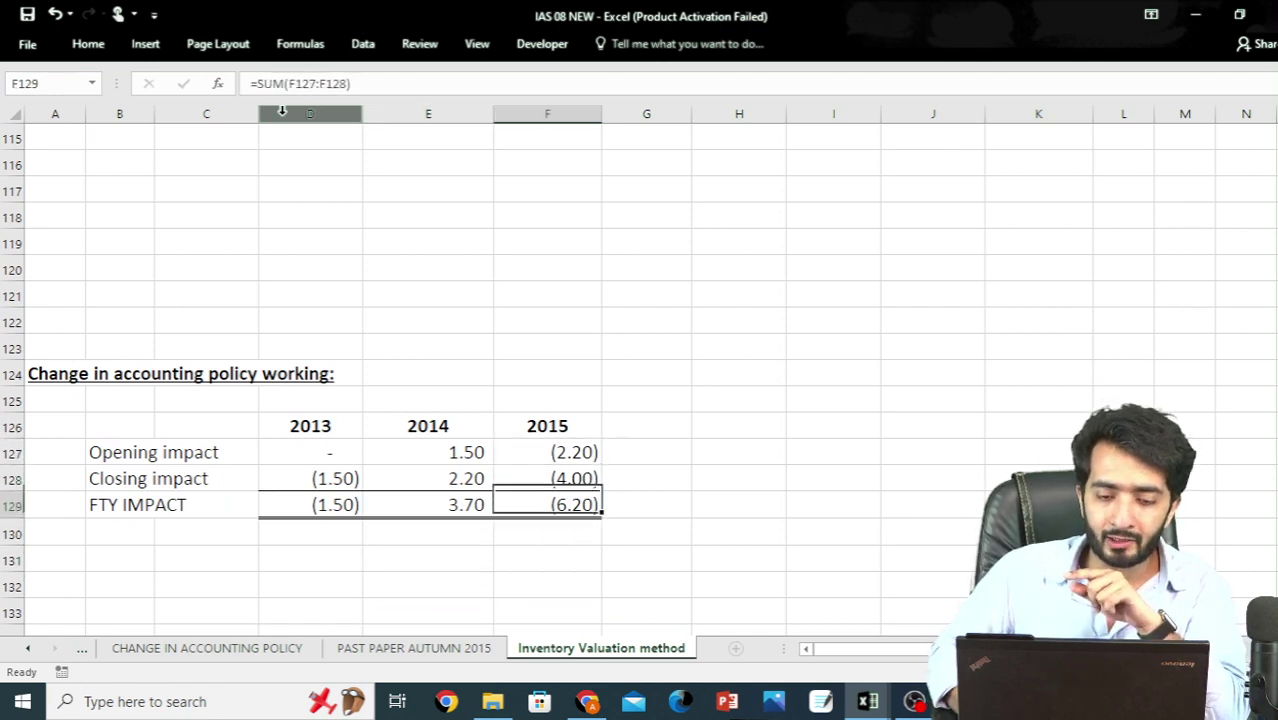
Label the row below FTY IMPACT as AS AT in B130
key(Left)
key(Down)
key(Down)
key(Up)
key(Left)
key(Left)
key(Left)
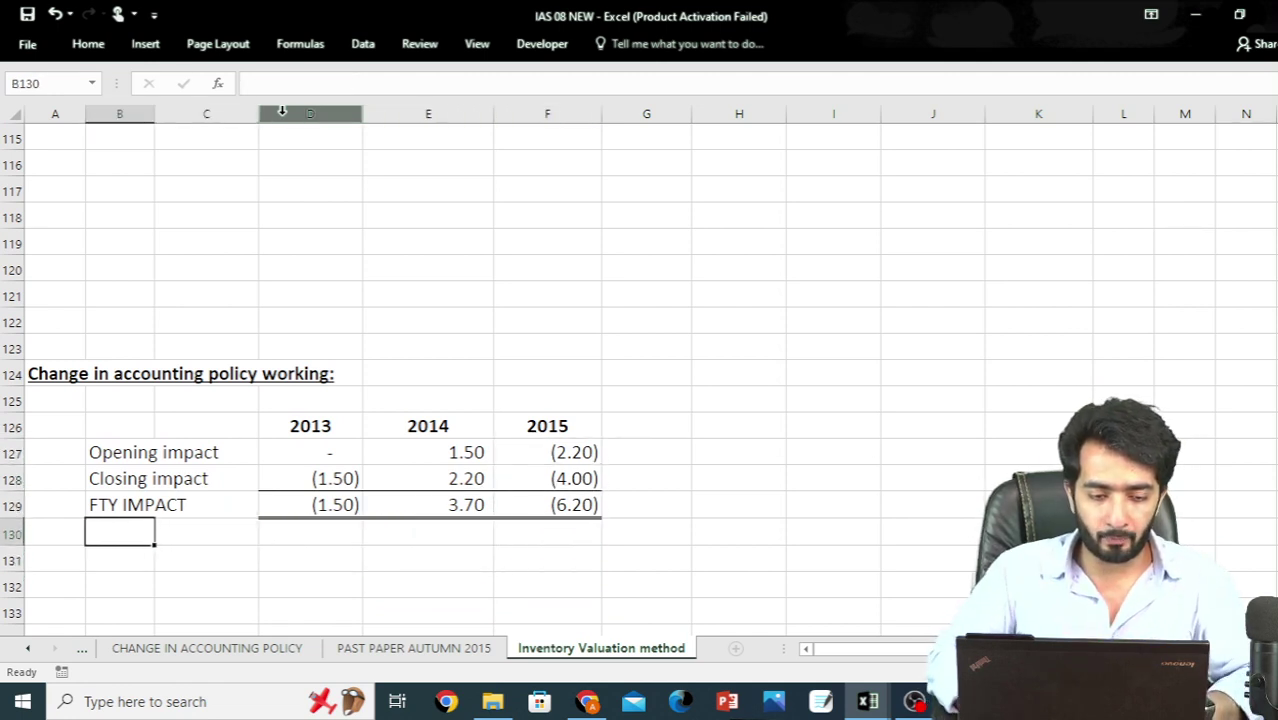
text(AS AT)
Calculate the cumulative impact as at 2014 in E130 by adding the 2013 and 2014 totals, =D129+E129
key(Right)
key(Right)
key(Right)
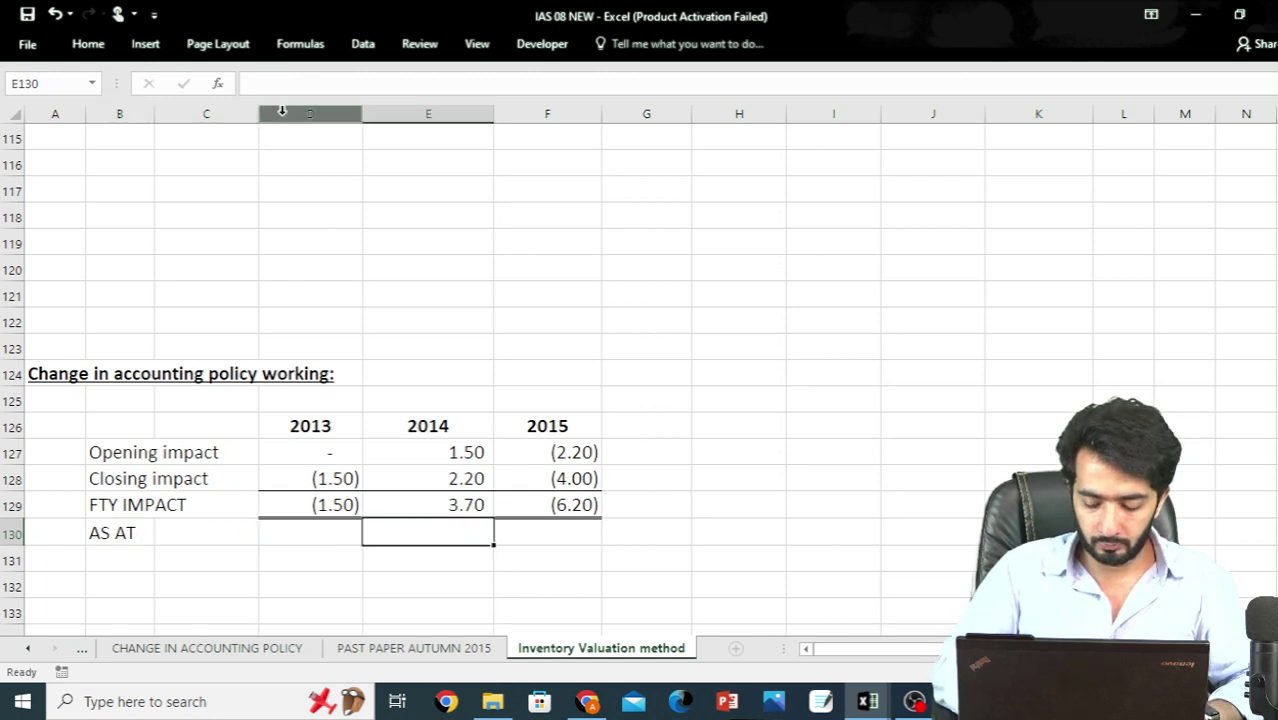
text(=)
key(Up)
key(Left)
text(+)
key(Up)
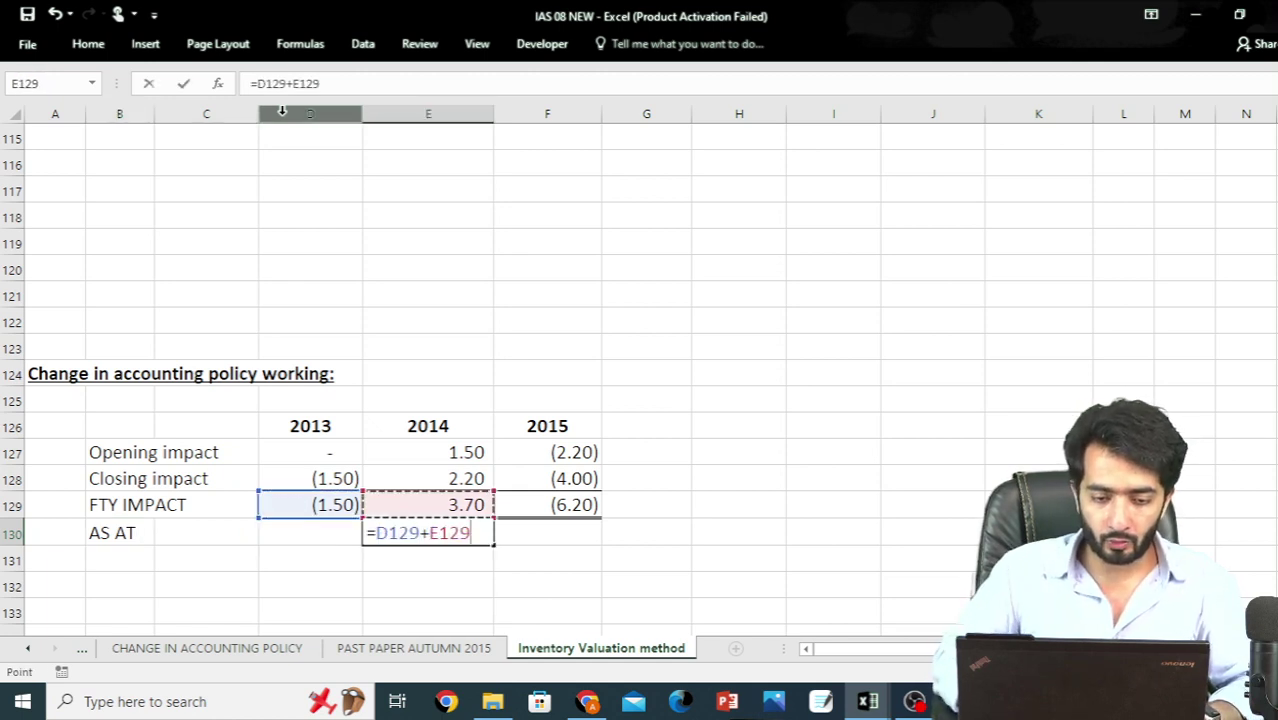
key(Return)
Make the cumulative 2014 impact in E130 bold
key(Left)
key(Left)
key(Up)
key(Right)
key(Right)
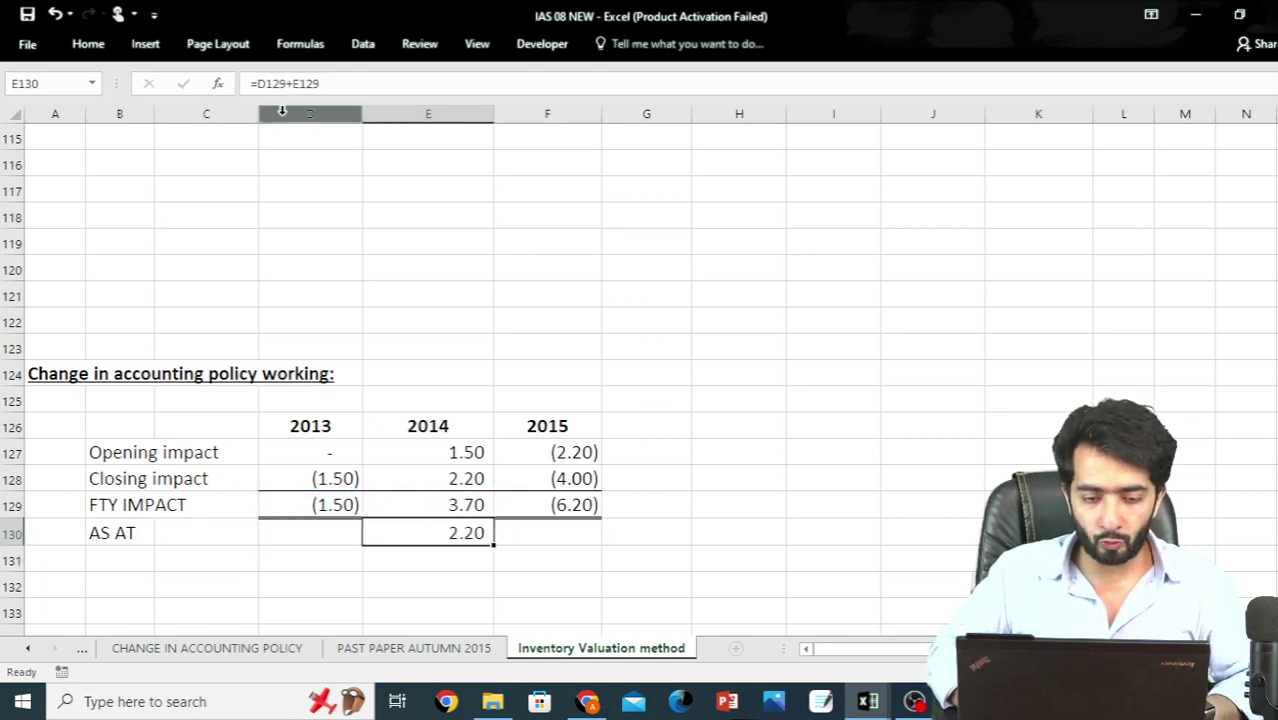
key(ctrl+b)
key(Right)
key(Up)
key(Up)
key(Up)
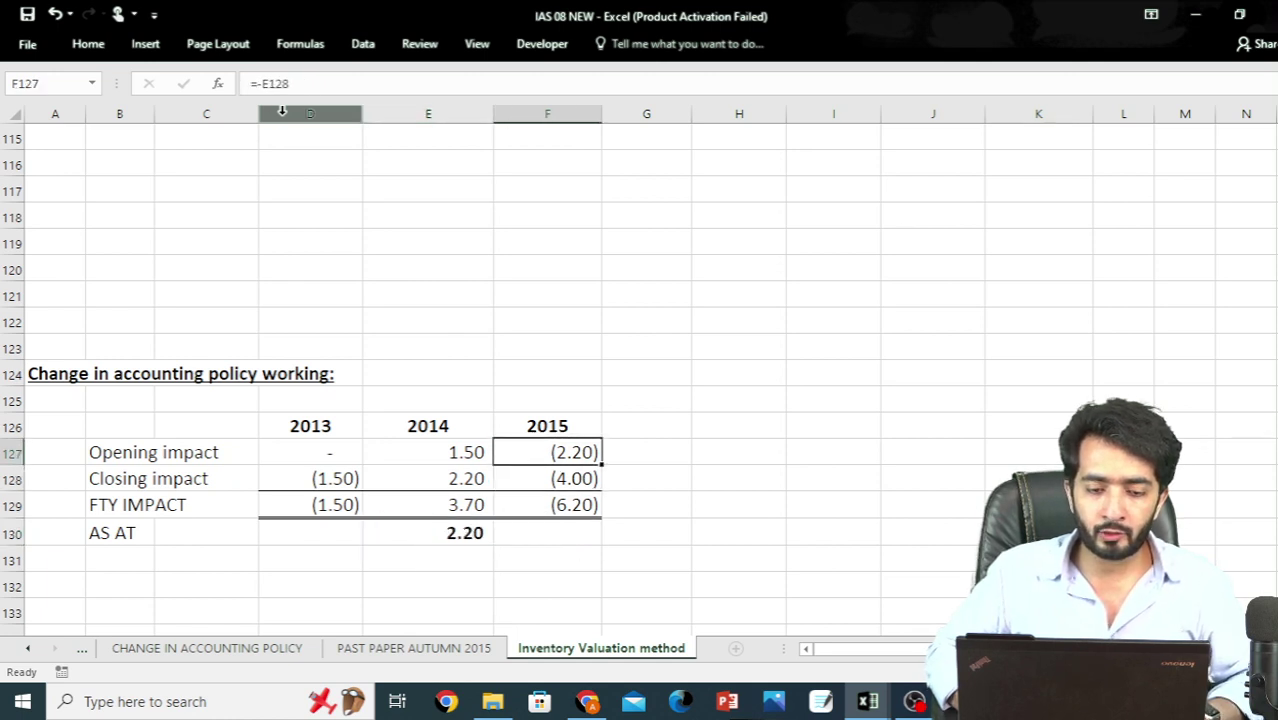
key(Left)
key(Left)
key(Down)
key(Down)
key(Down)
key(Down)
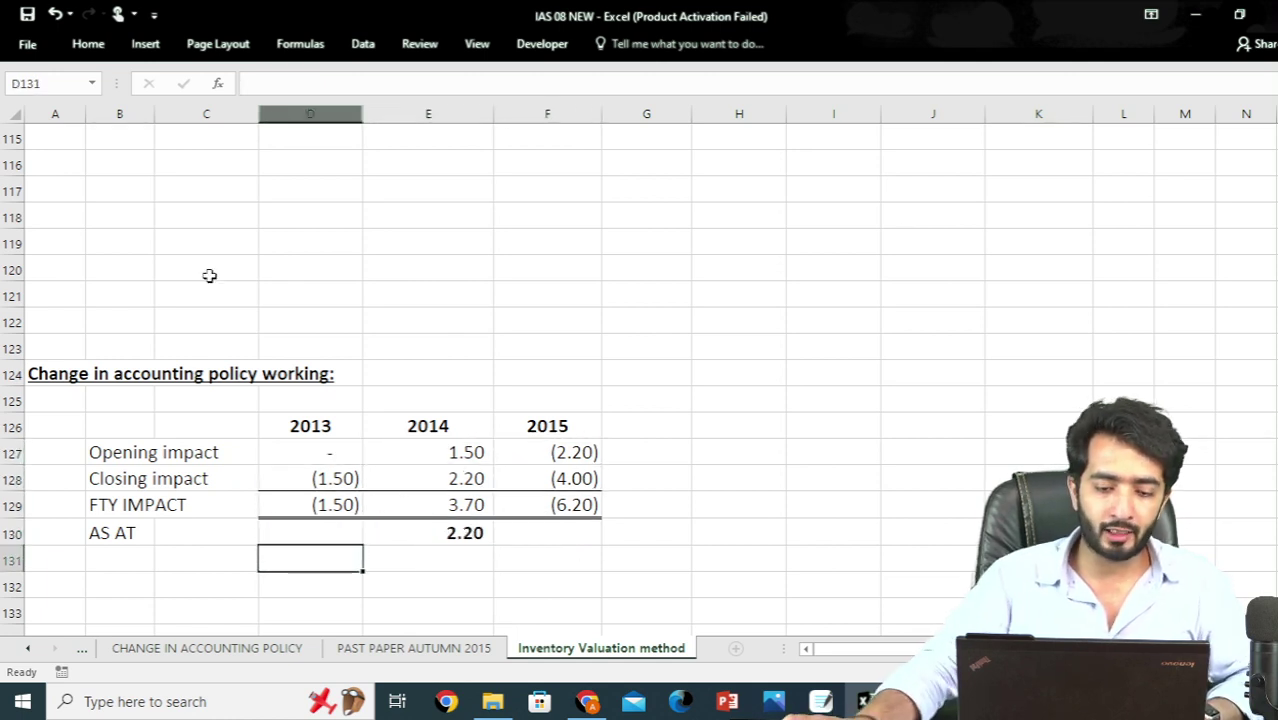
Copy the diagonal strike line from E79 and place copies over the 2013 closing impact in D128 and the 2014 opening impact in E127
click(459, 650)
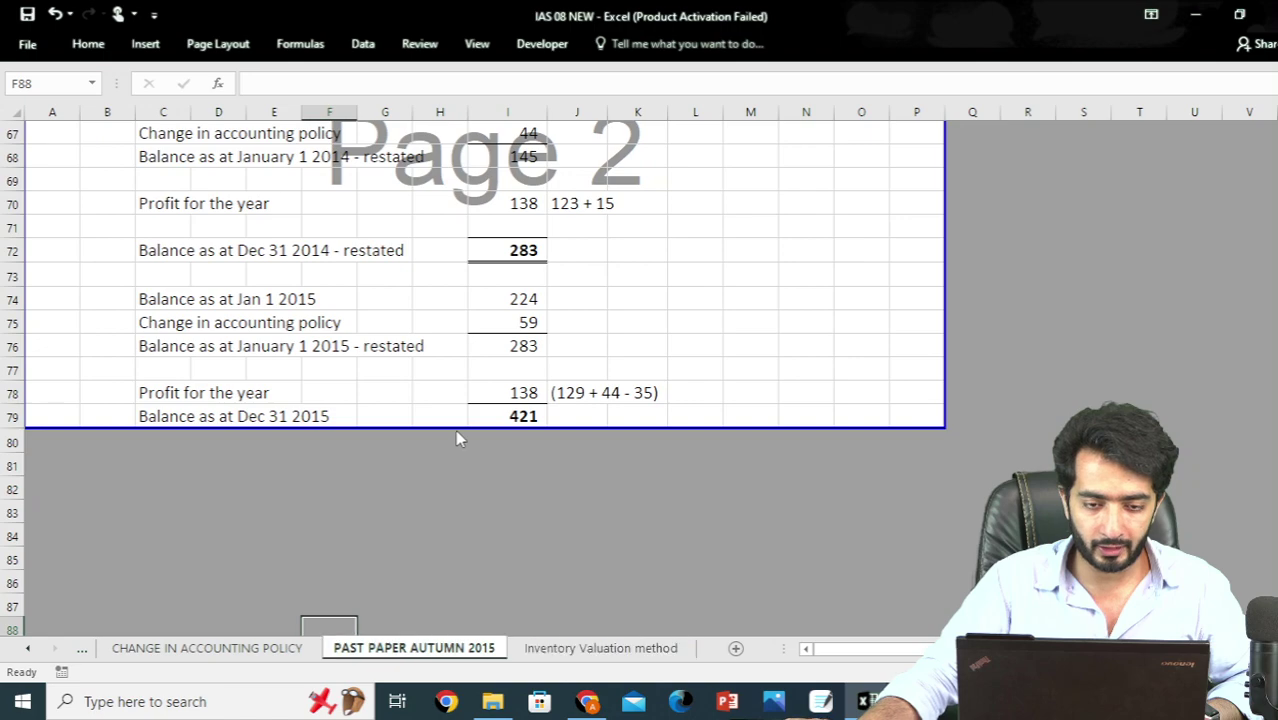
scroll(712, 420, down, 2)
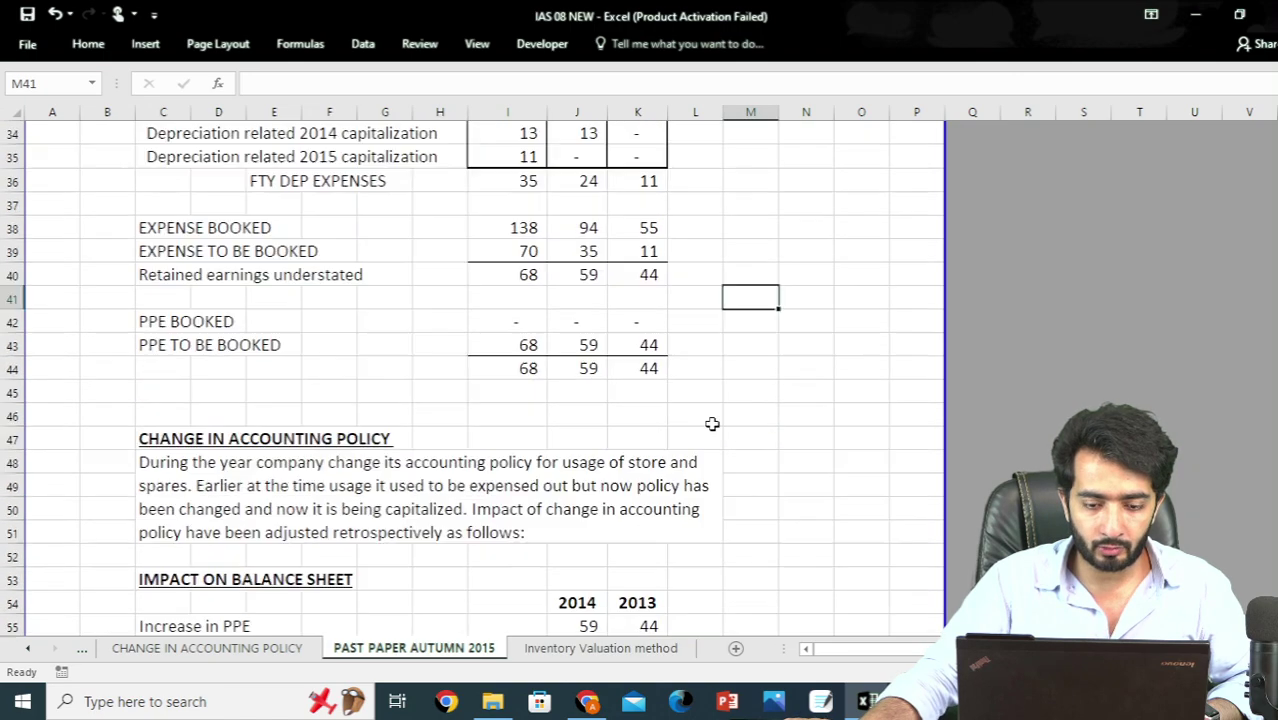
click(680, 650)
scroll(688, 507, up, 6)
scroll(688, 507, up, 10)
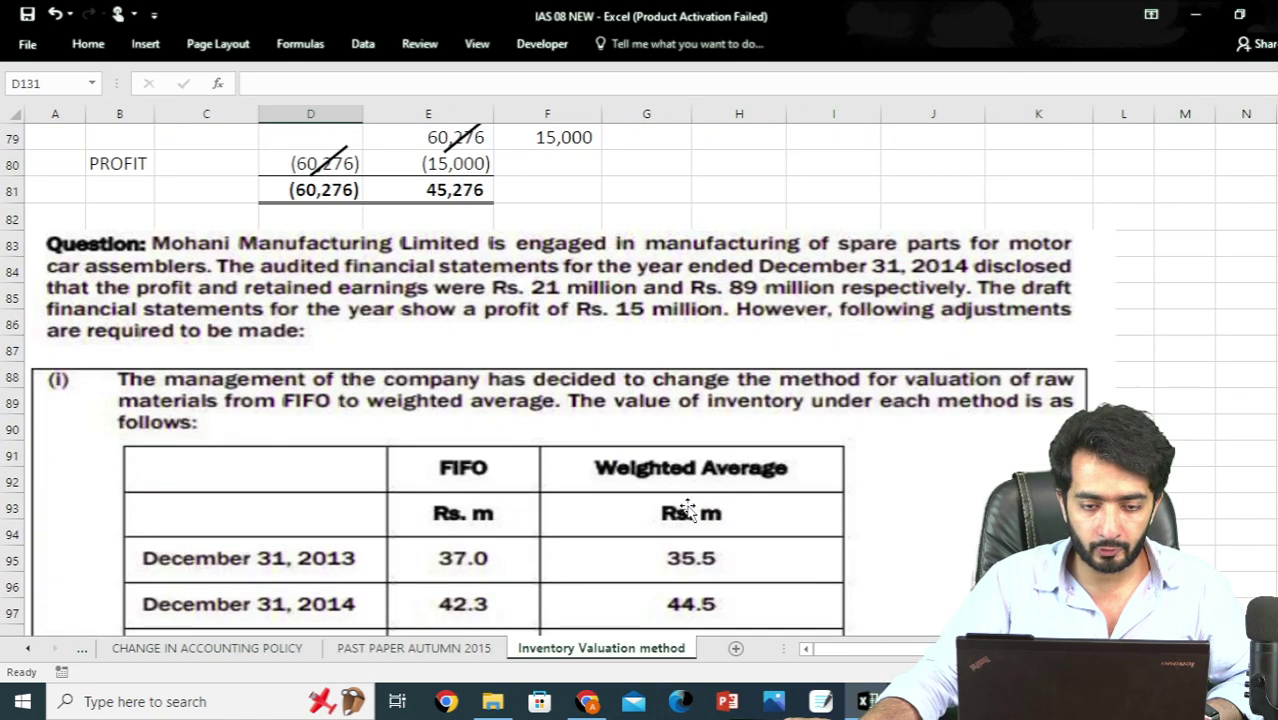
click(462, 546)
scroll(462, 548, down, 14)
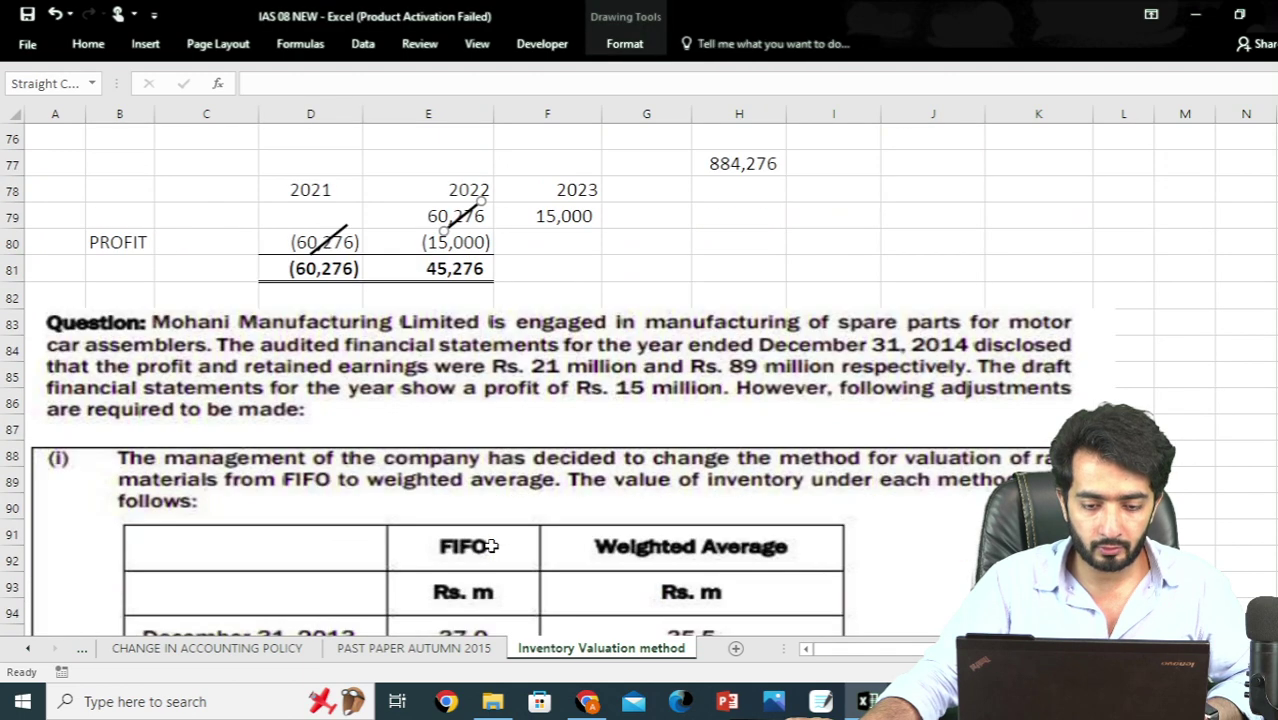
scroll(332, 394, down, 5)
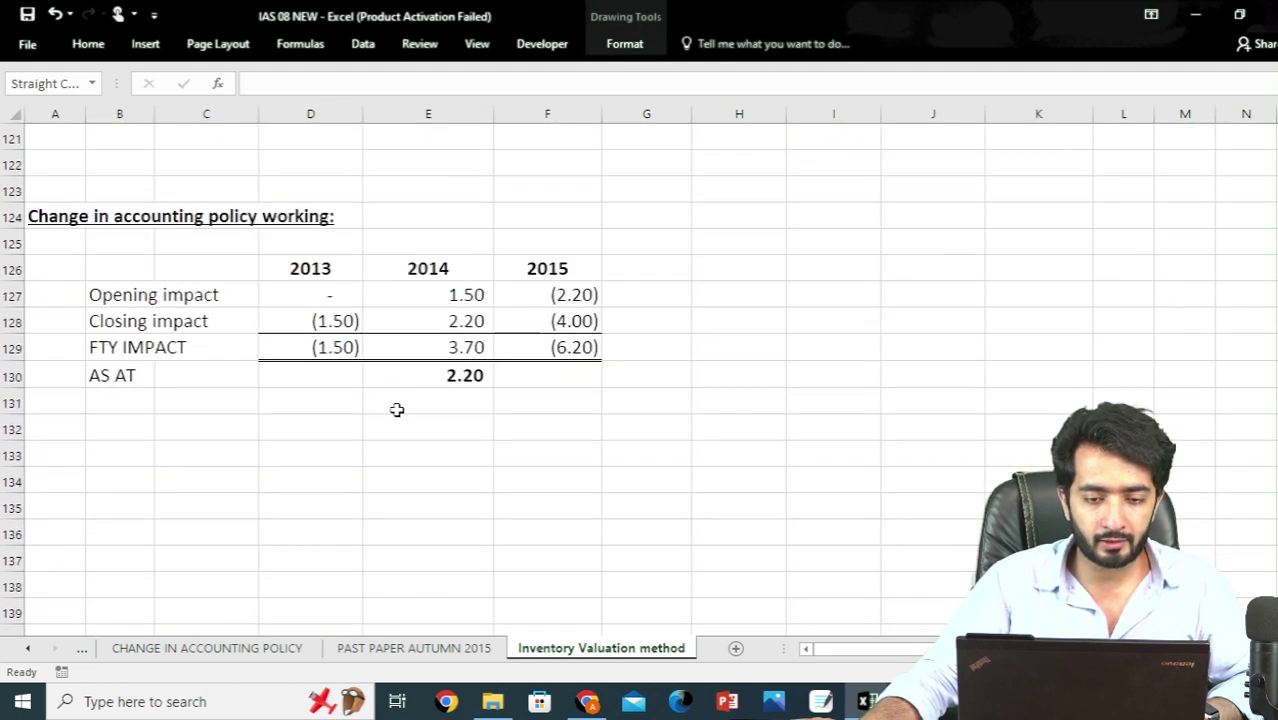
key(ctrl+v)
drag(388, 412, 468, 294)
key(ctrl+d)
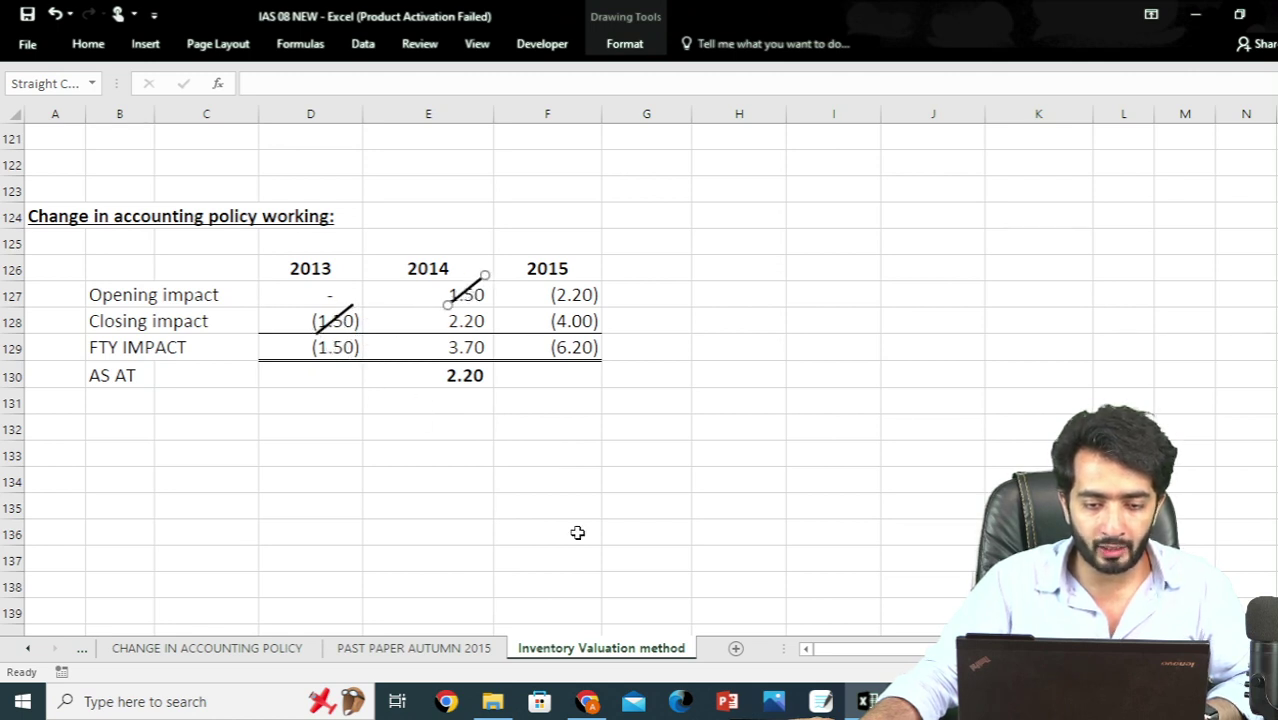
Link the Change in accounting policy amount in E114 to the cumulative 2014 impact with =E130
click(575, 531)
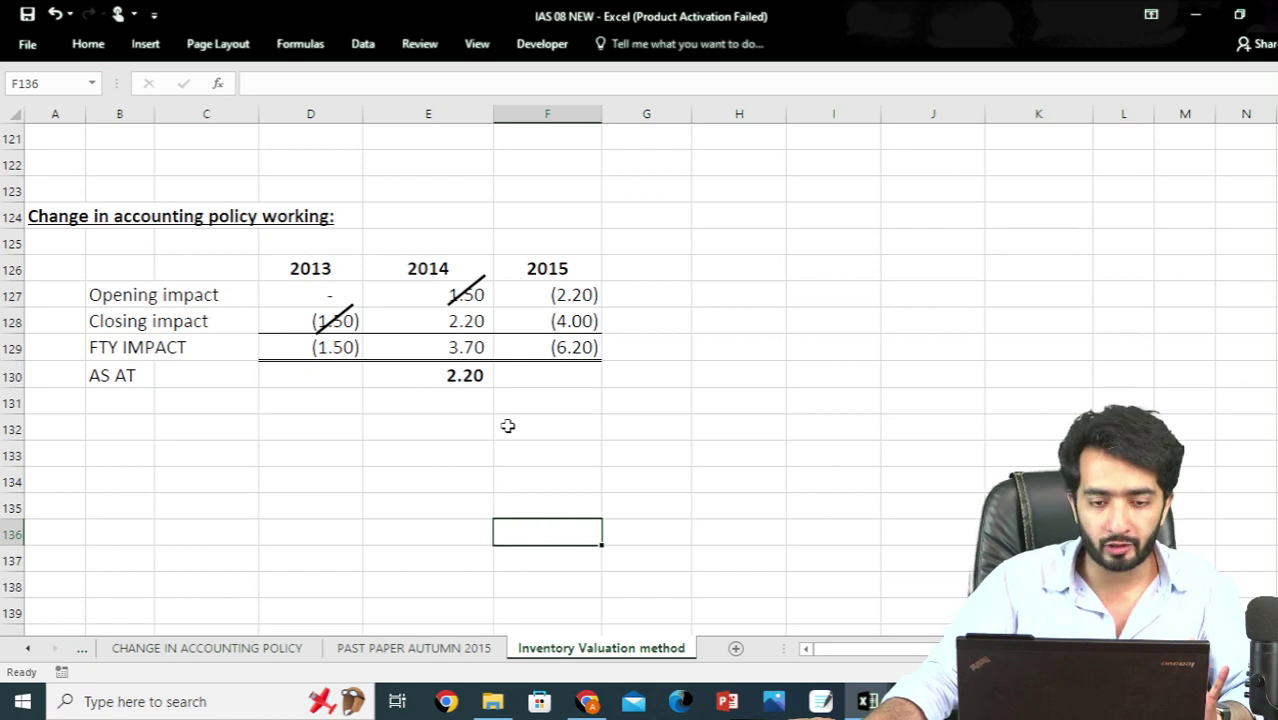
click(468, 372)
scroll(622, 542, up, 3)
scroll(624, 544, down, 1)
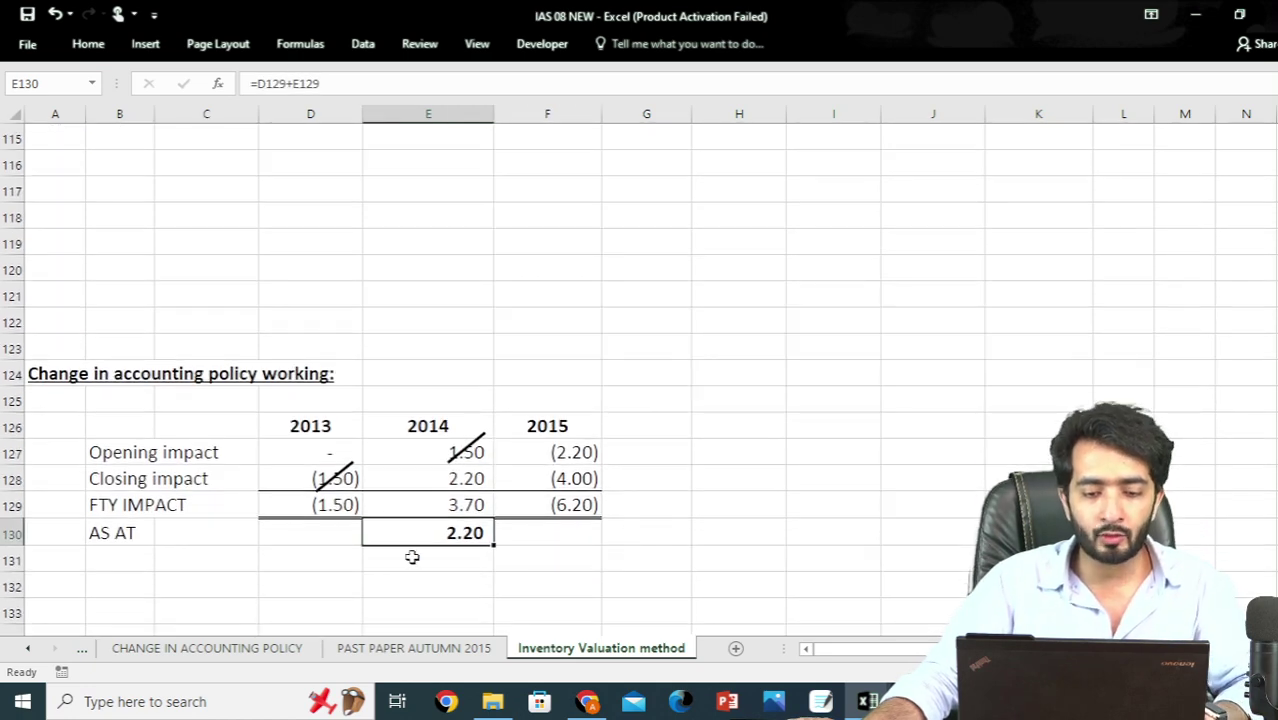
scroll(488, 590, up, 5)
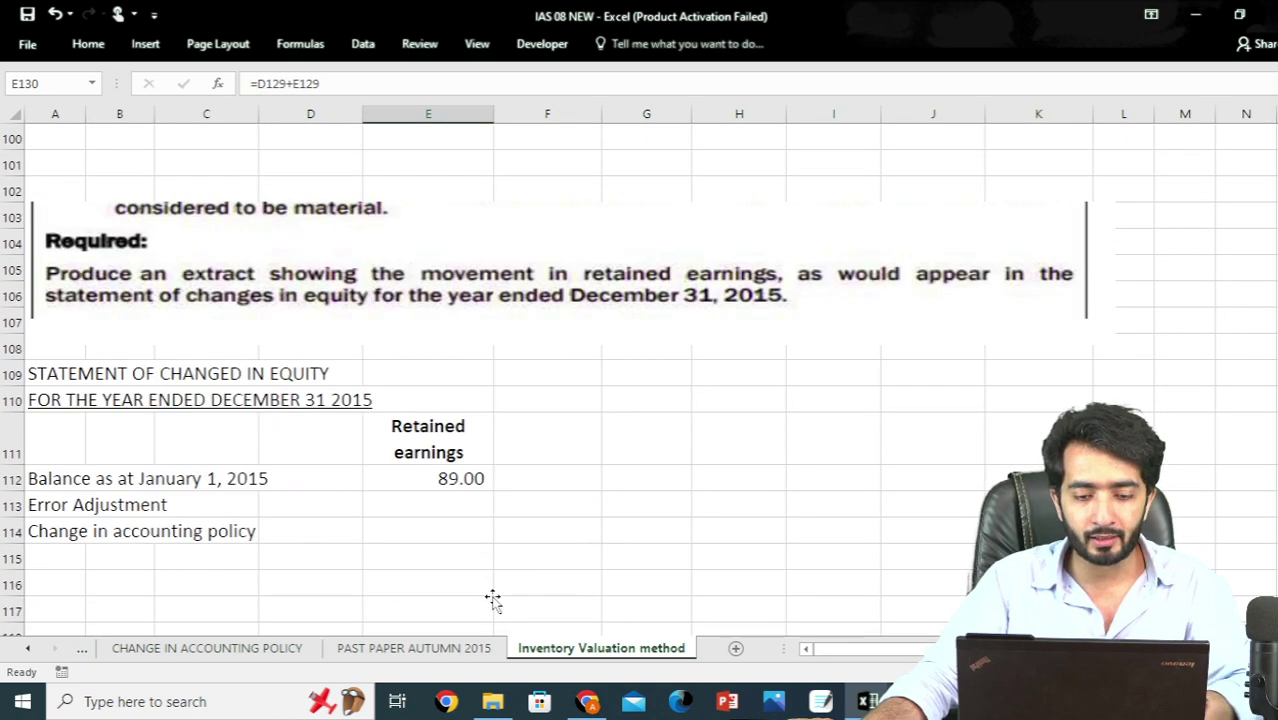
click(469, 529)
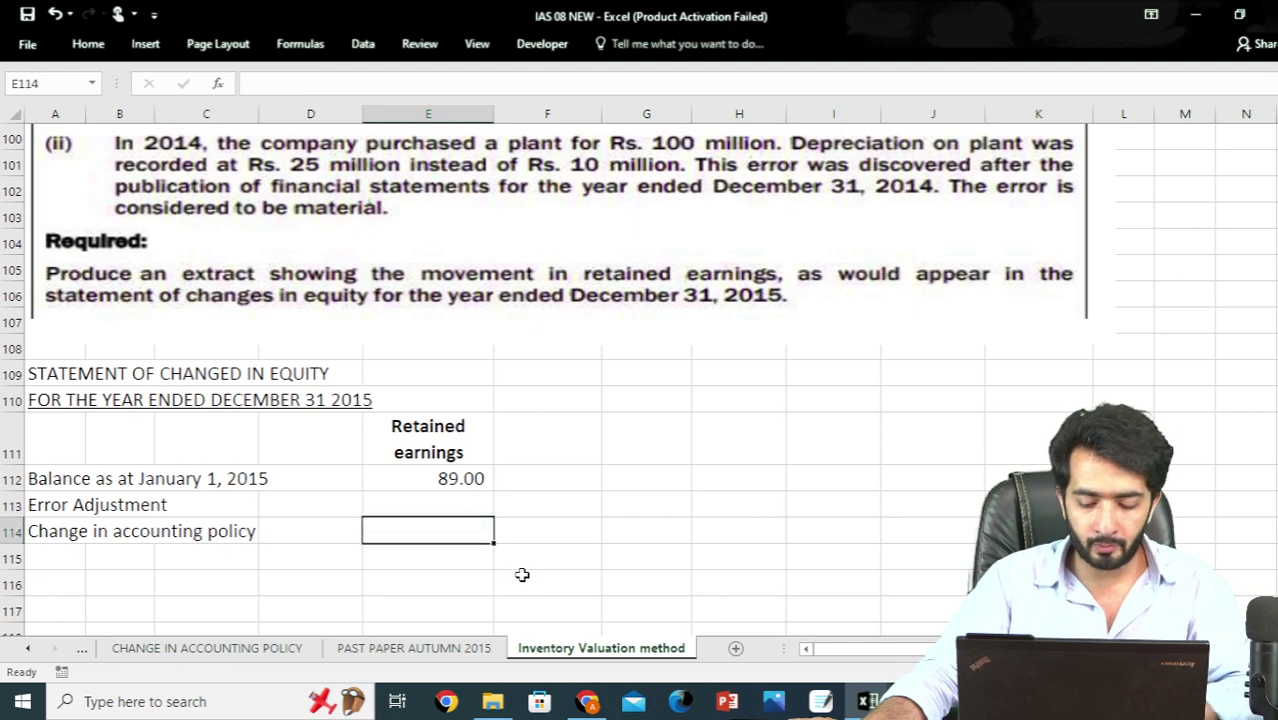
text(=)
scroll(530, 607, down, 7)
click(460, 377)
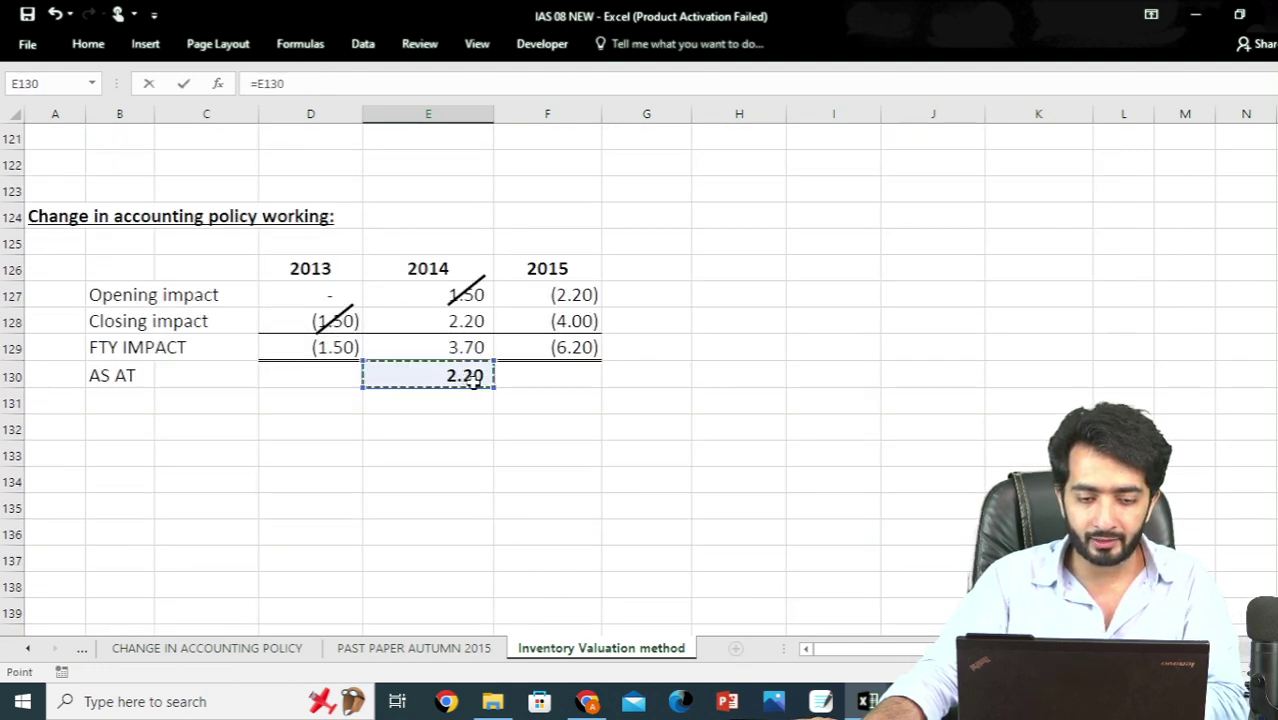
key(Return)
Enter 15 as the Error Adjustment in E113 and format it with comma style and two decimals
scroll(482, 400, up, 2)
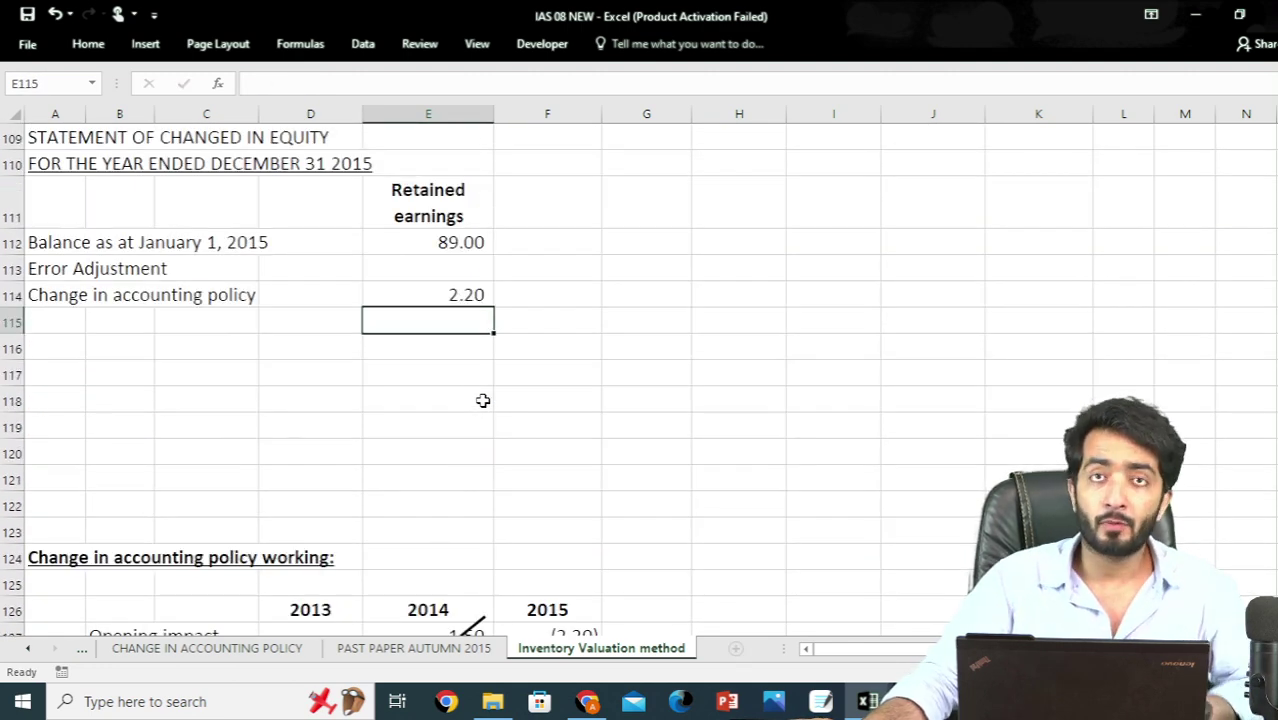
scroll(485, 330, up, 6)
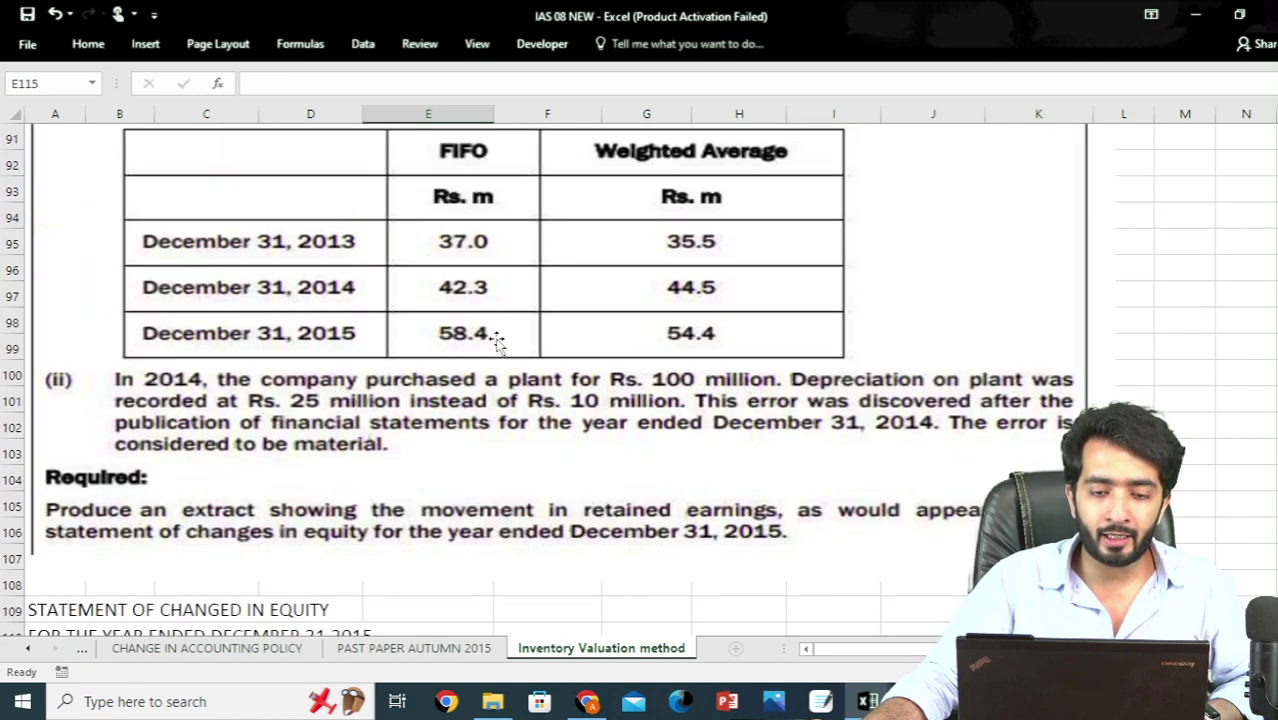
scroll(616, 476, up, 1)
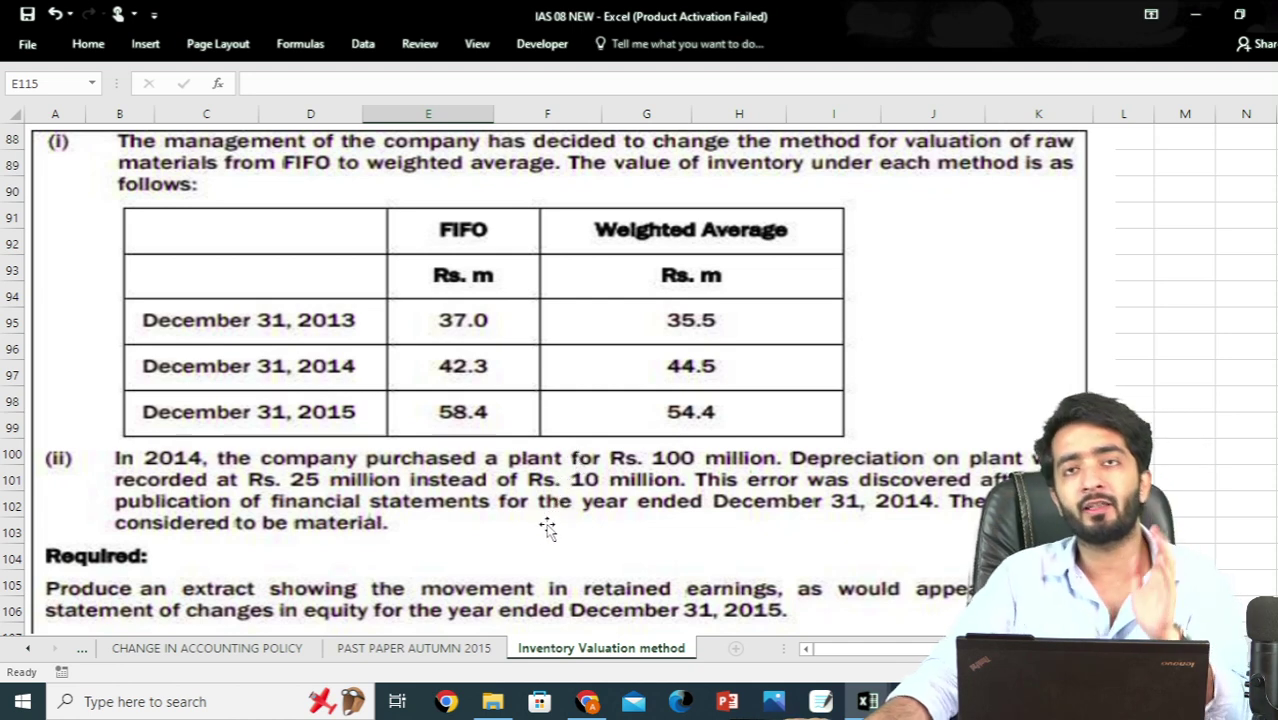
scroll(540, 530, down, 6)
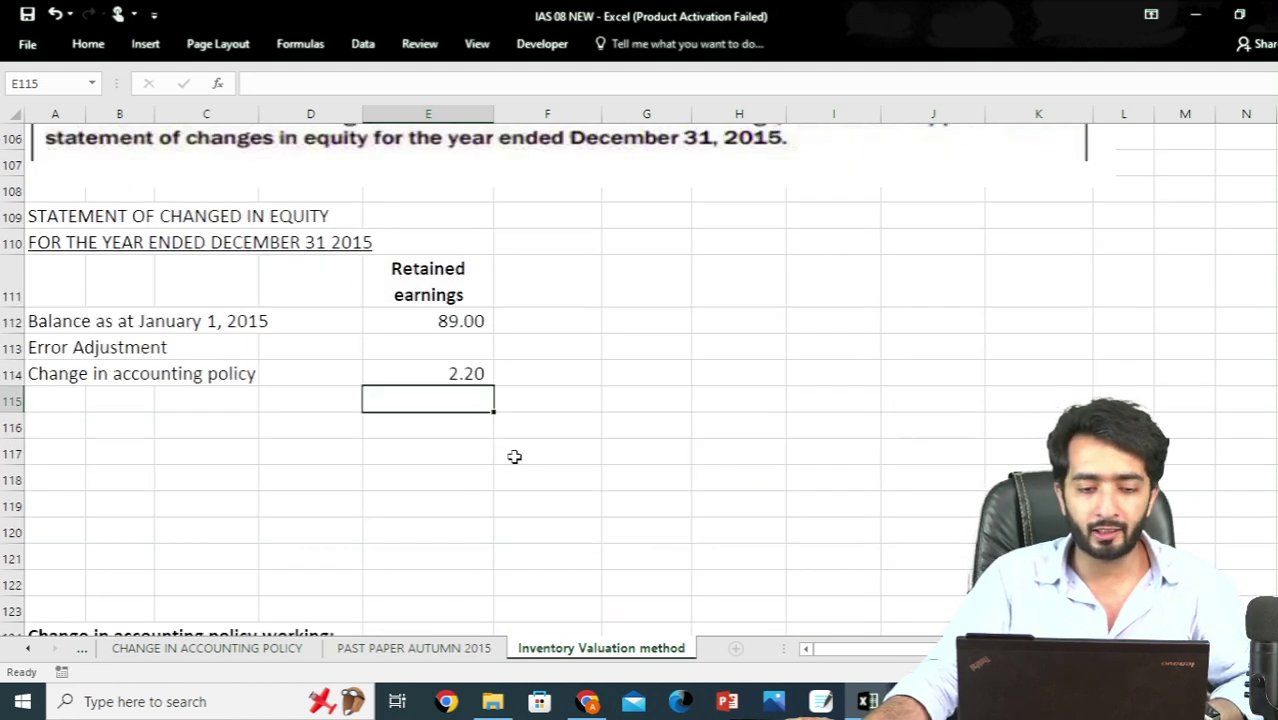
click(472, 352)
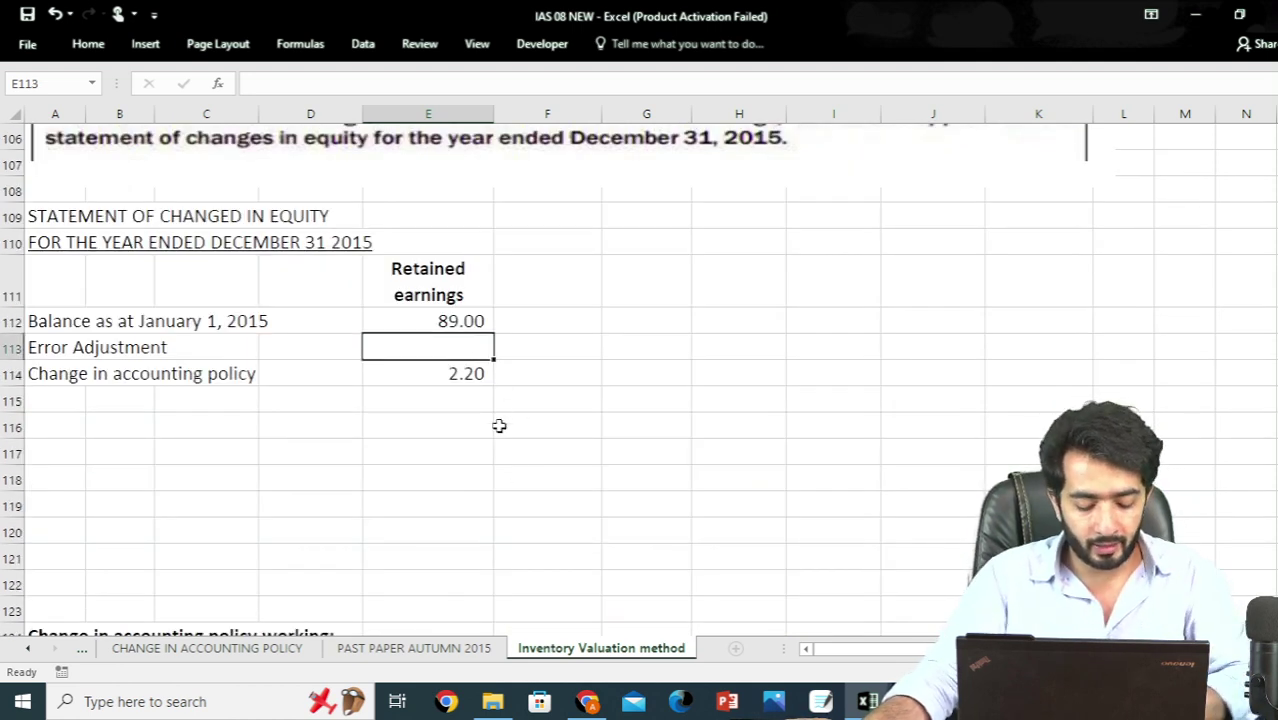
text(15)
key(Tab)
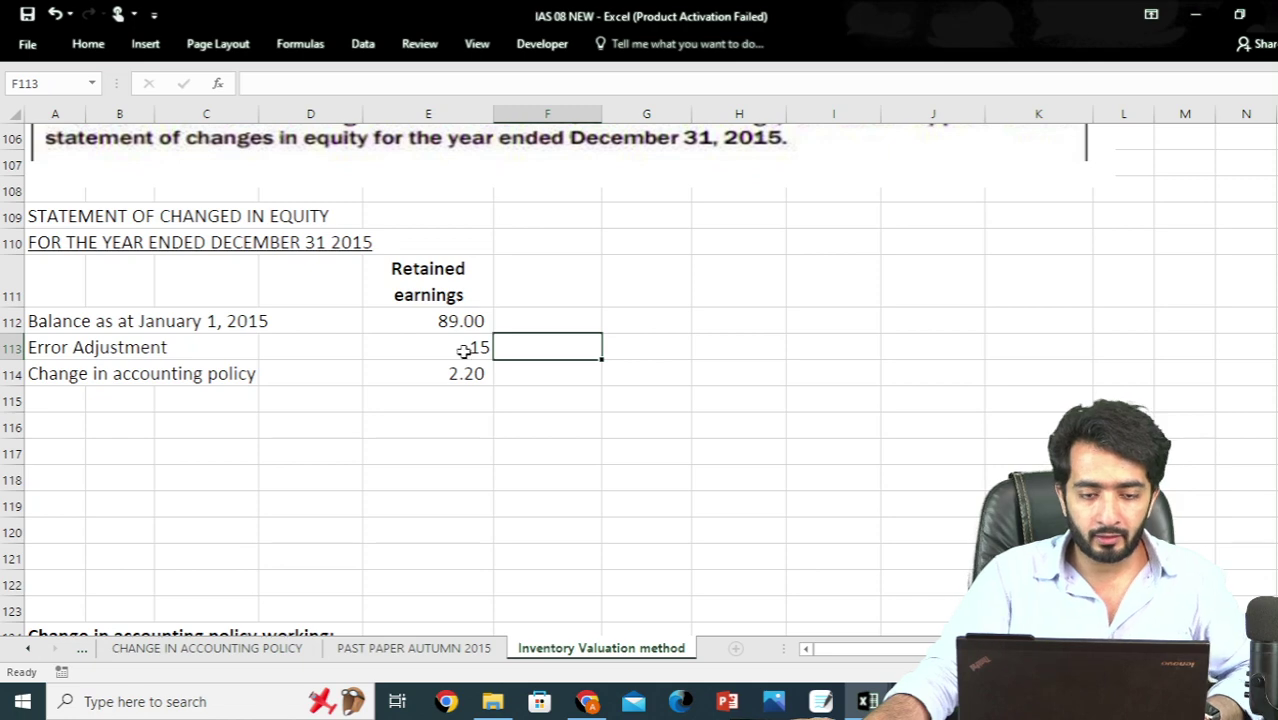
click(465, 347)
key(alt+h)
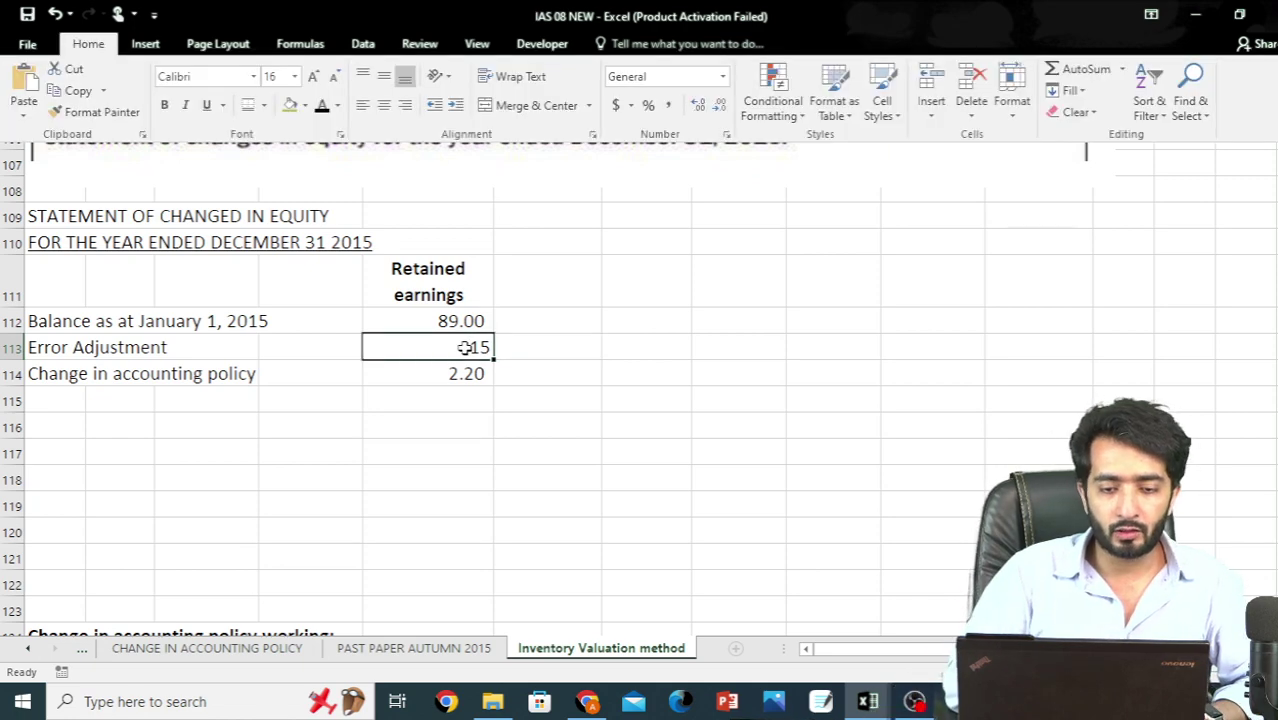
key(k)
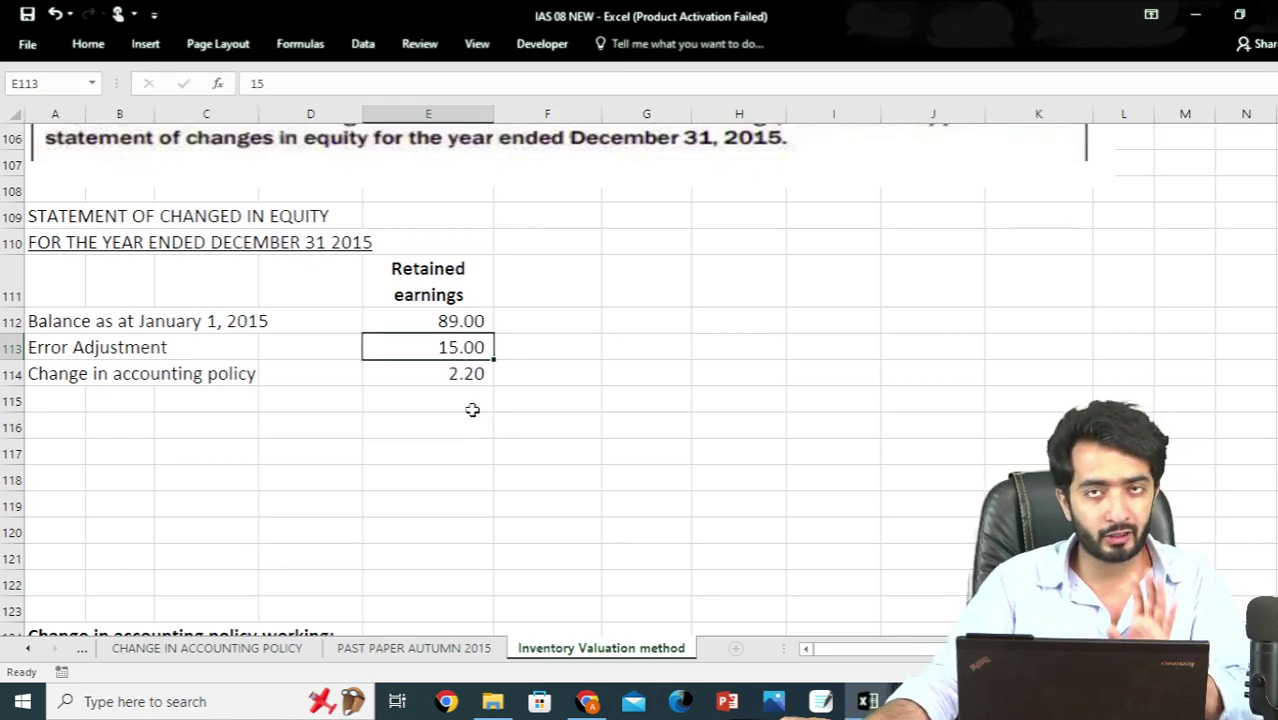
Total the opening balance and both adjustments in E115 with =SUM(E112:E114)
scroll(420, 421, up, 5)
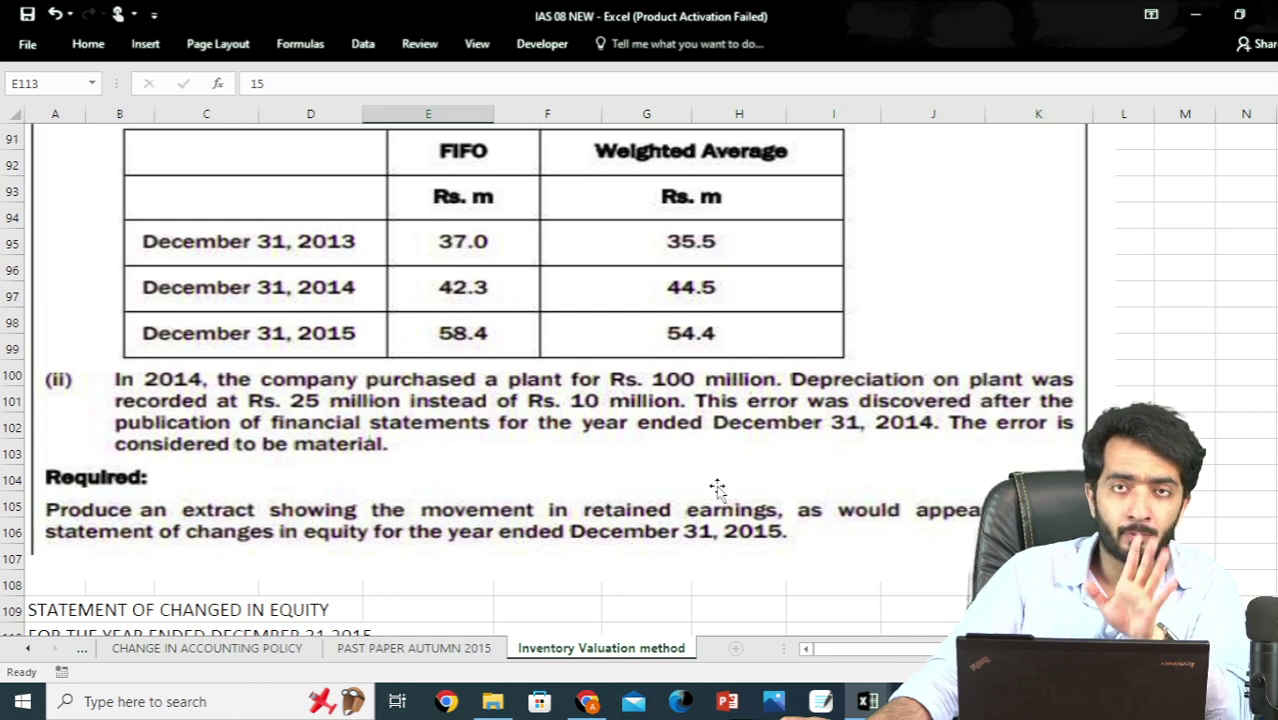
scroll(700, 490, down, 6)
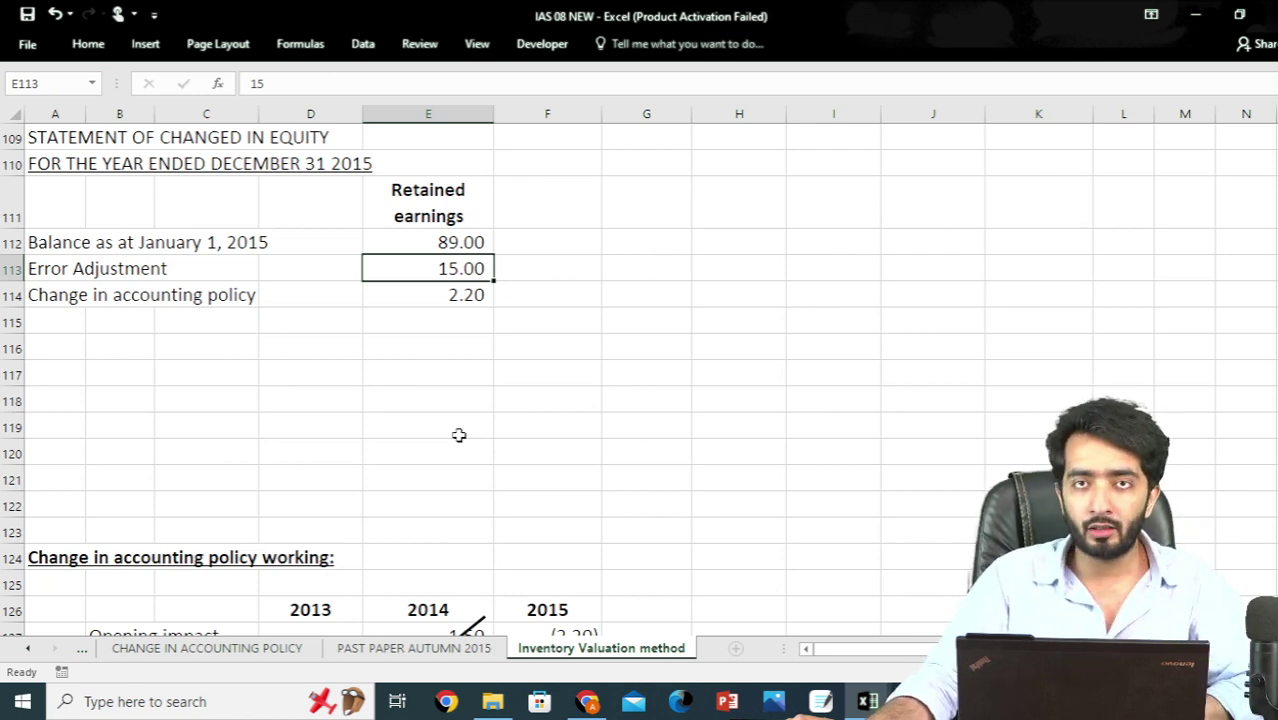
scroll(459, 435, up, 5)
scroll(642, 383, up, 2)
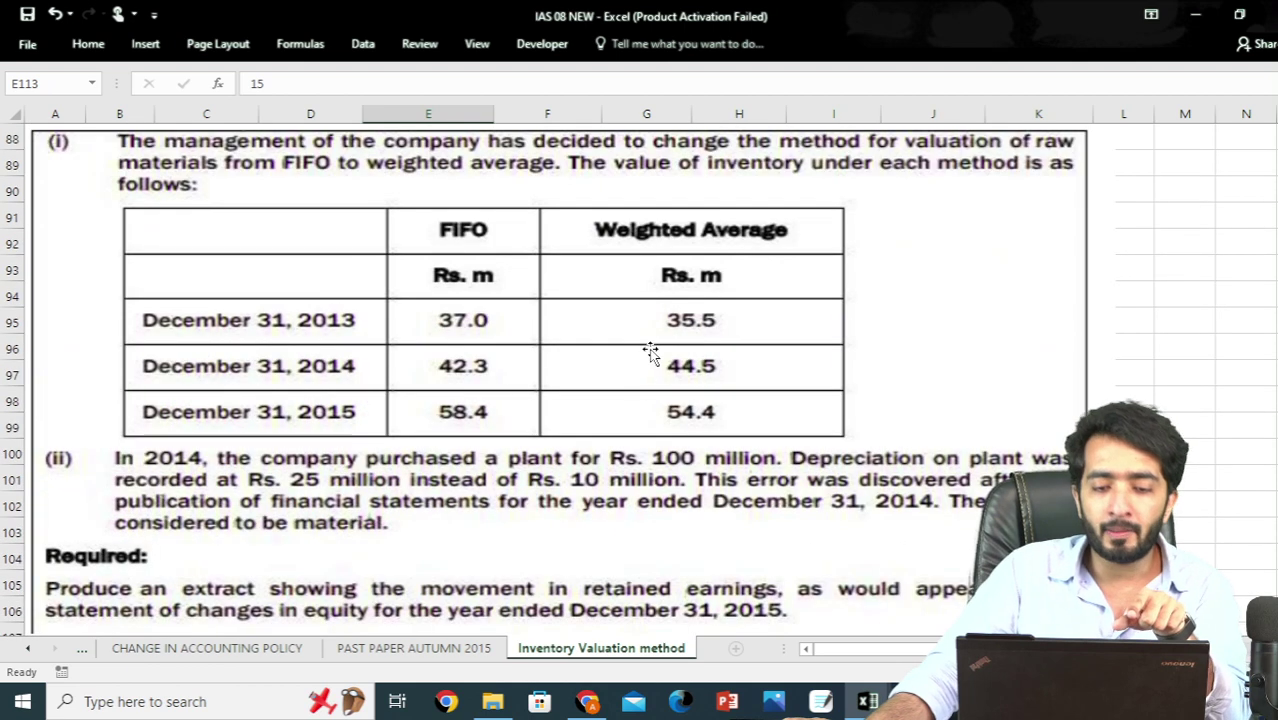
scroll(651, 354, down, 3)
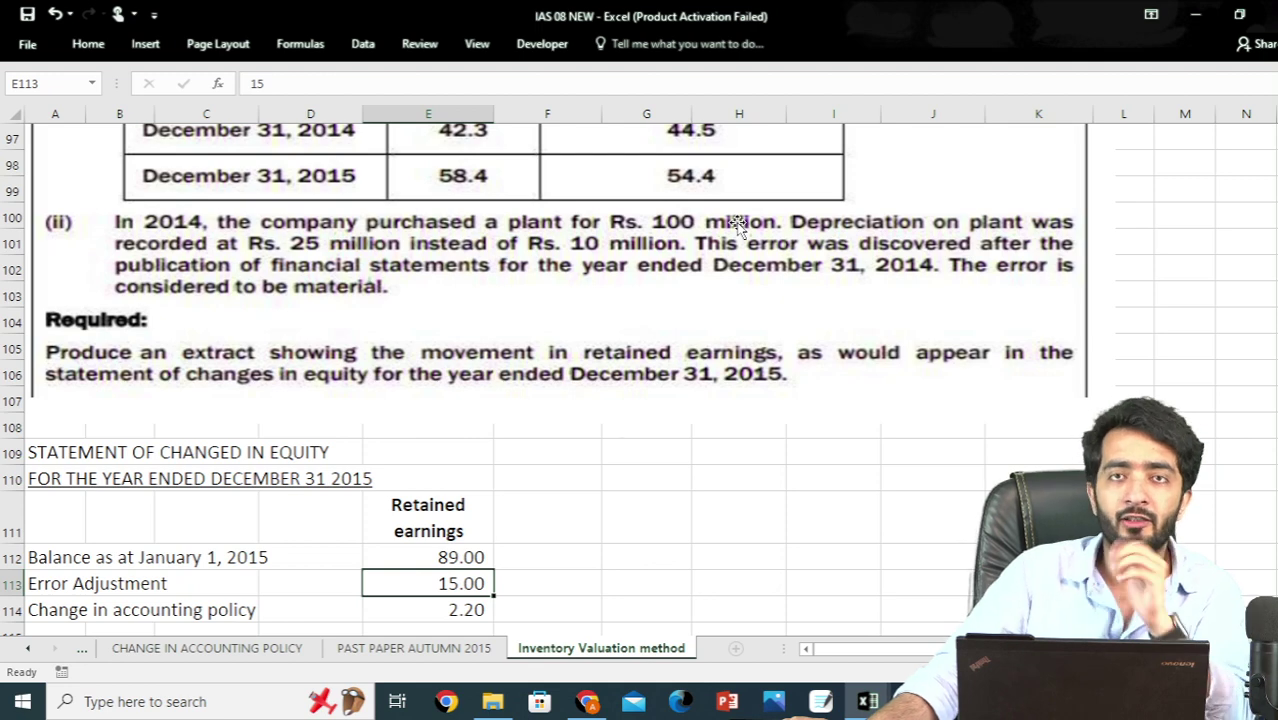
scroll(665, 374, down, 3)
click(430, 428)
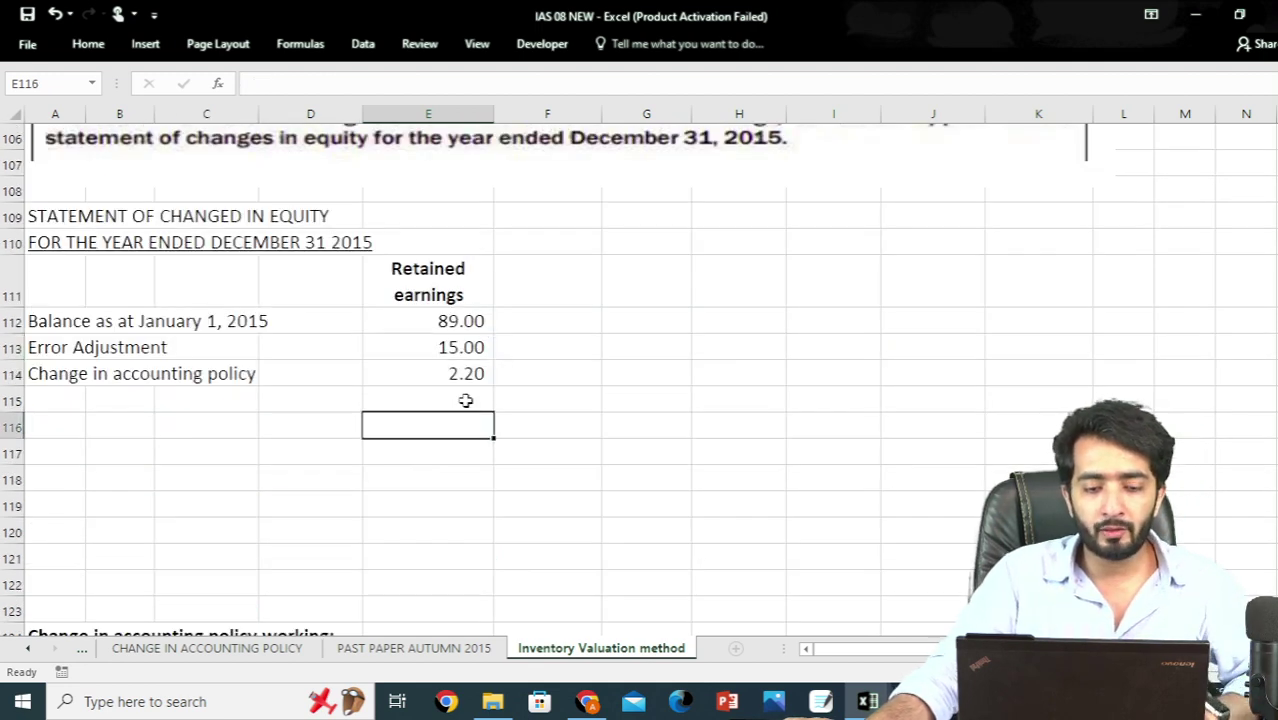
click(466, 400)
key(ctrl+F1)
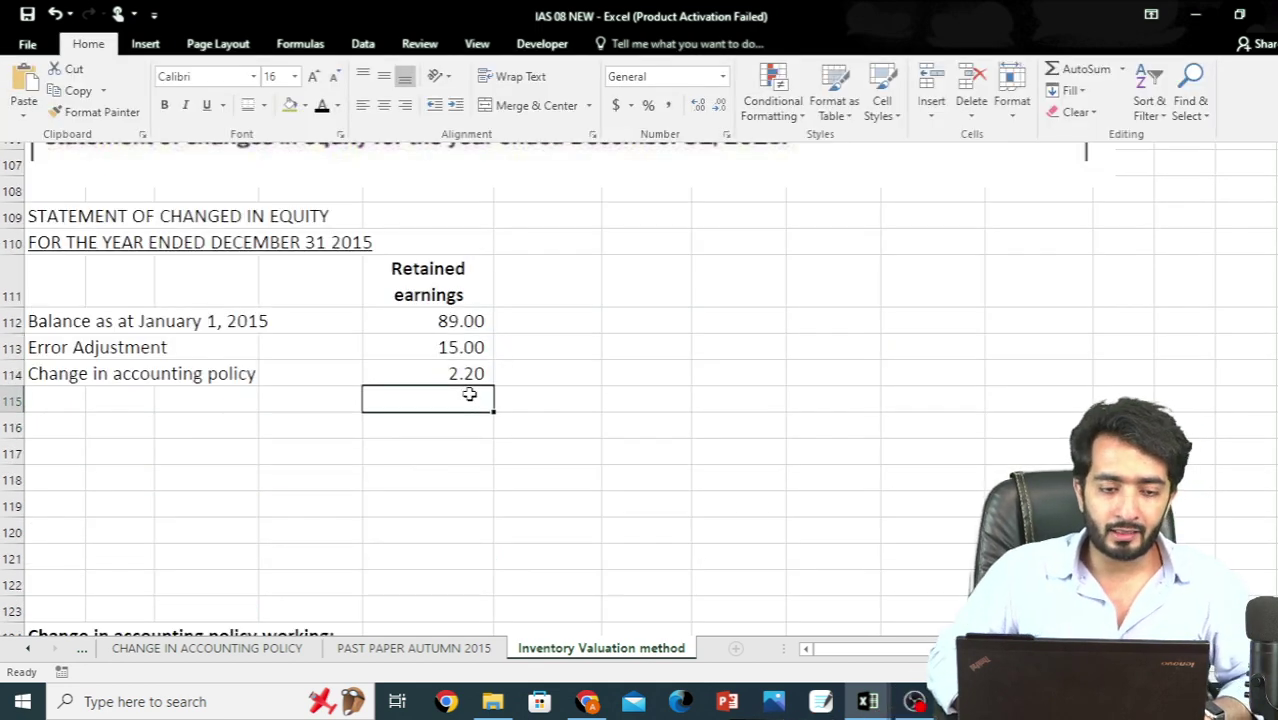
key(alt+equal)
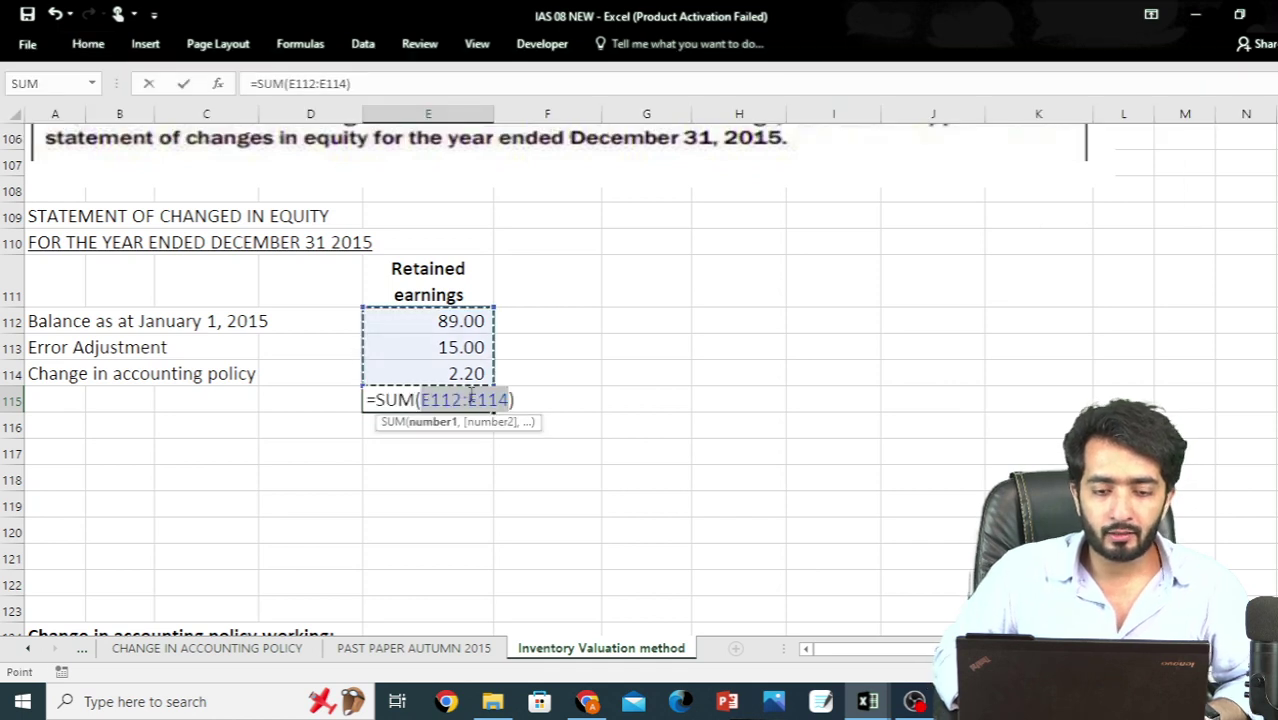
key(Return)
Add a top border to the retained earnings total in E115
click(468, 396)
key(ctrl+F1)
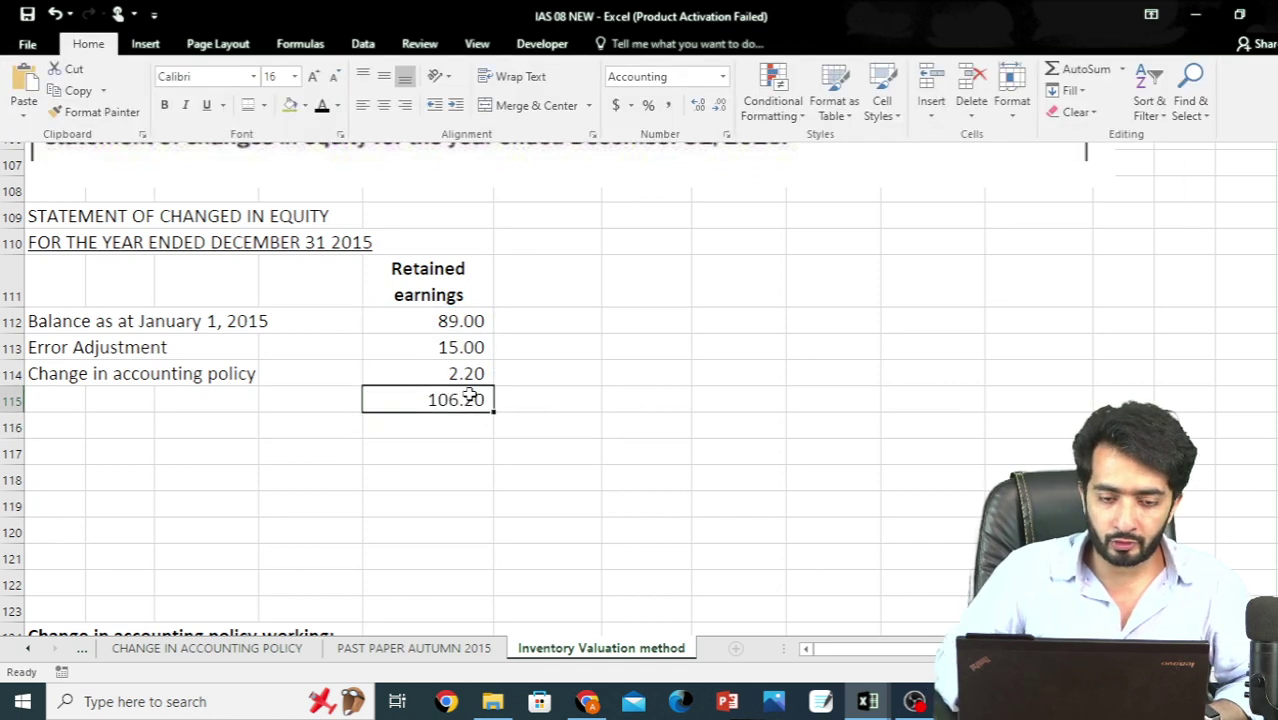
key(alt+h)
key(b)
key(p)
Copy the January 1, 2015 balance label from A112 into A115
key(Home)
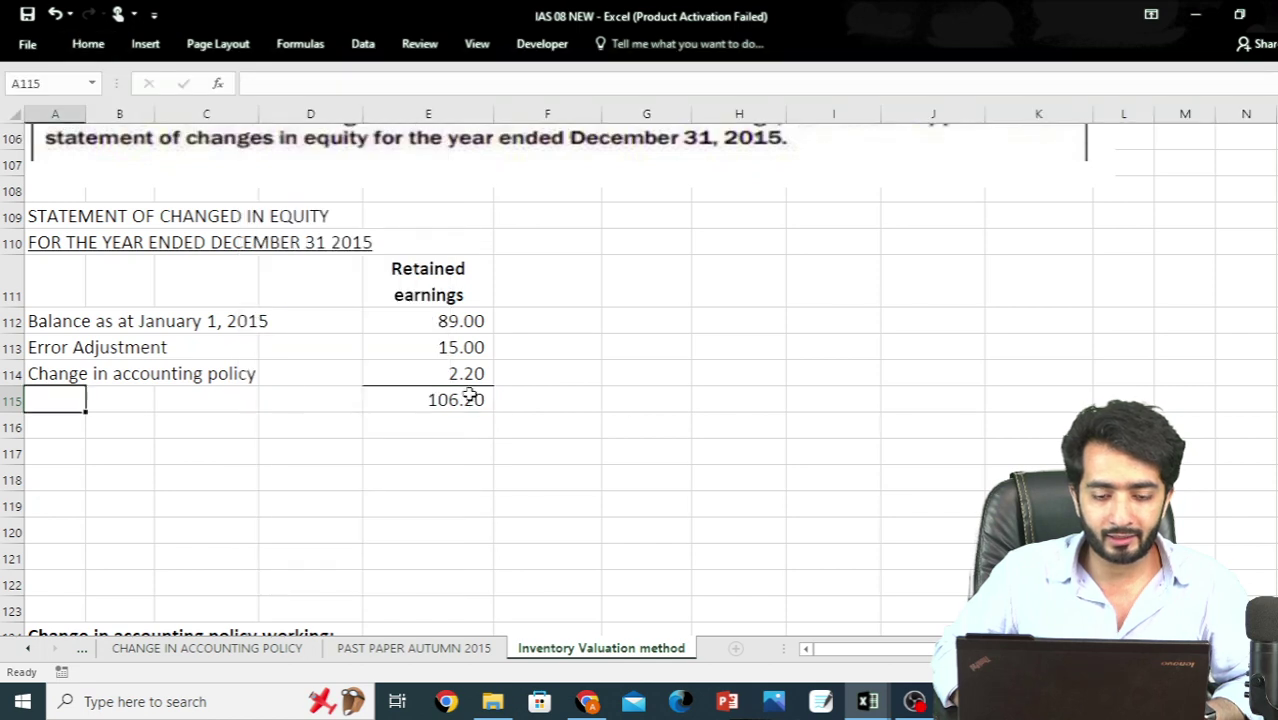
key(Up)
key(Up)
key(Up)
key(ctrl+c)
key(Down)
key(Down)
key(Down)
key(Return)
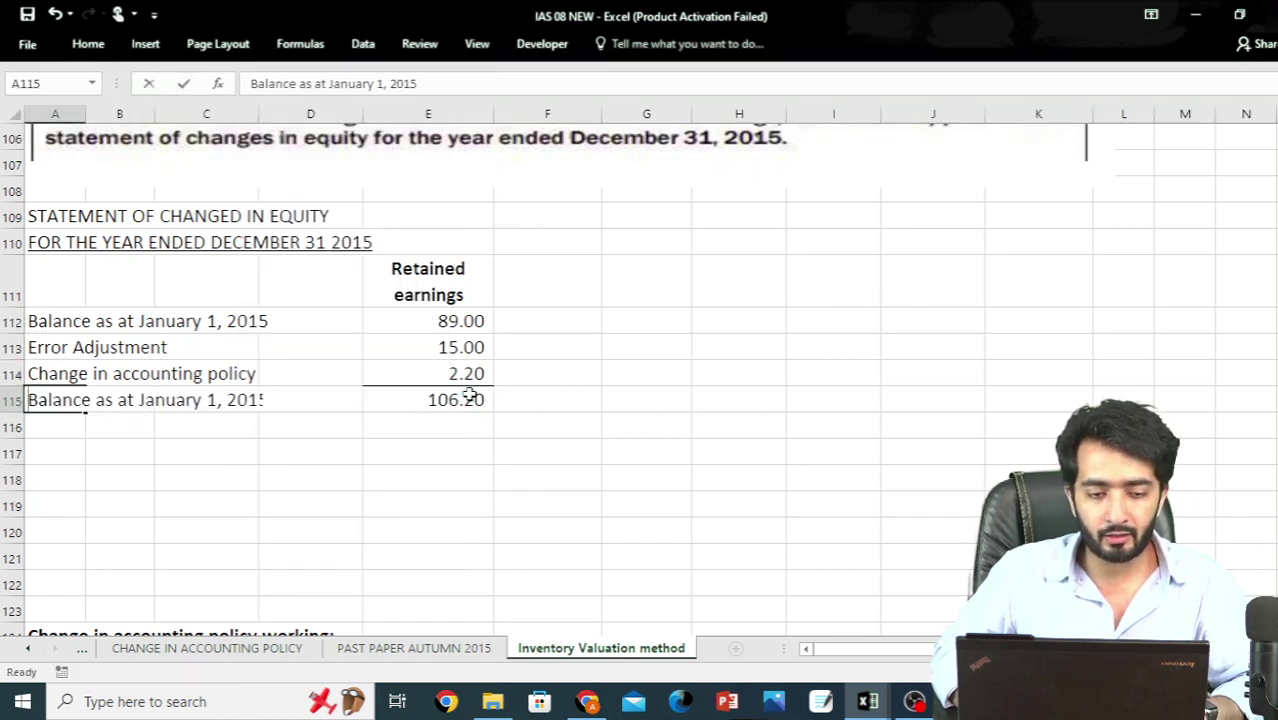
Extend the label in A115 to read Balance as at January 1, 2015 - restated
key(F2)
text(- restatee)
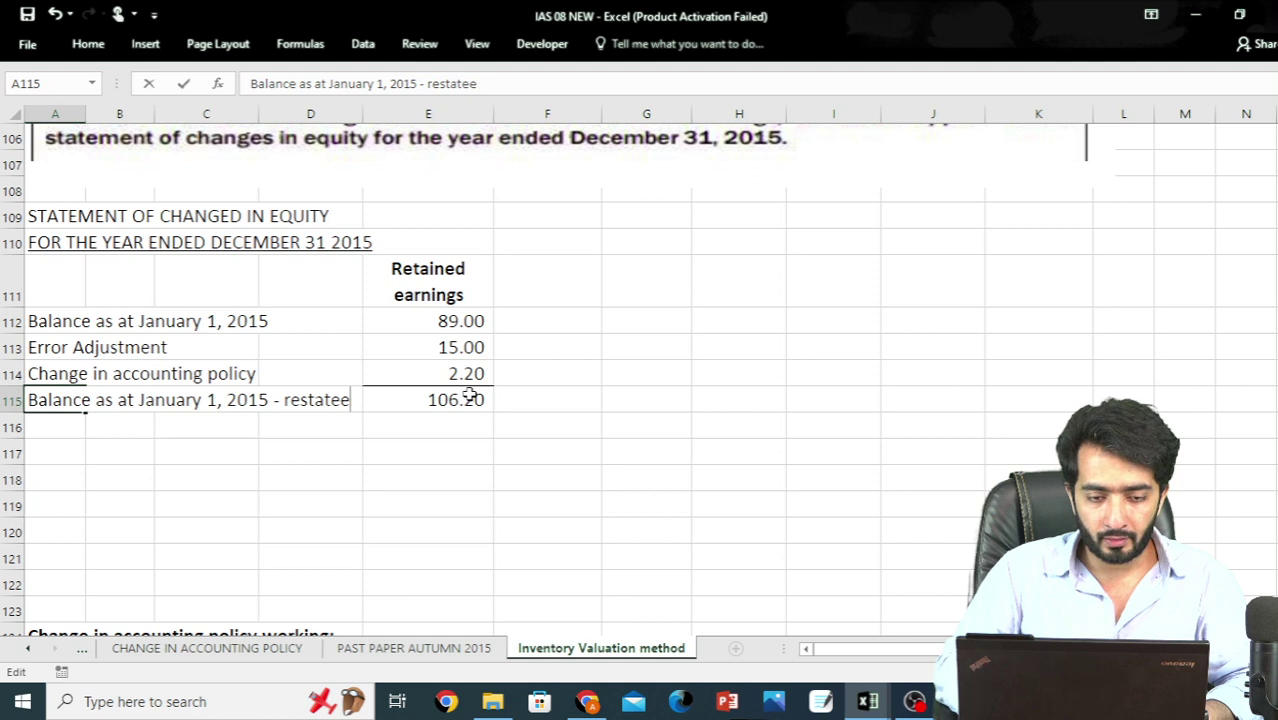
key(BackSpace)
text(d)
key(Return)
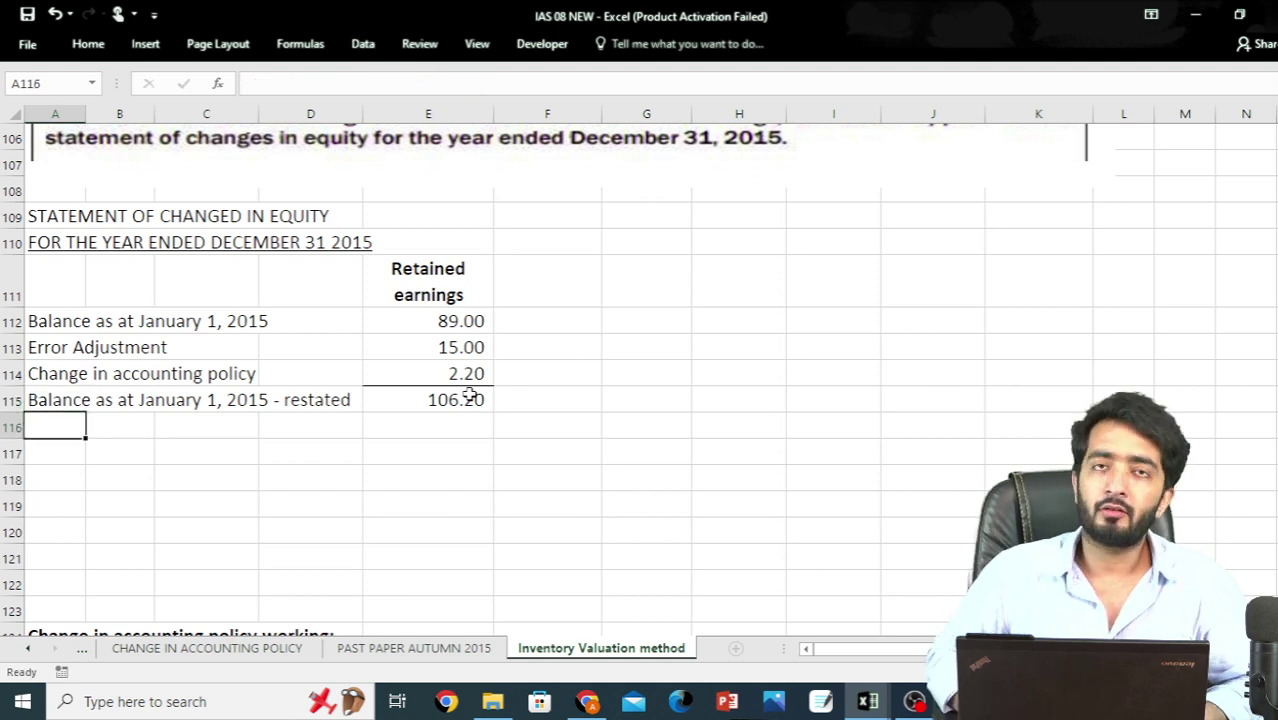
Label A117 as Profit for the year 2015, leaving a blank row below the restated balance
key(Down)
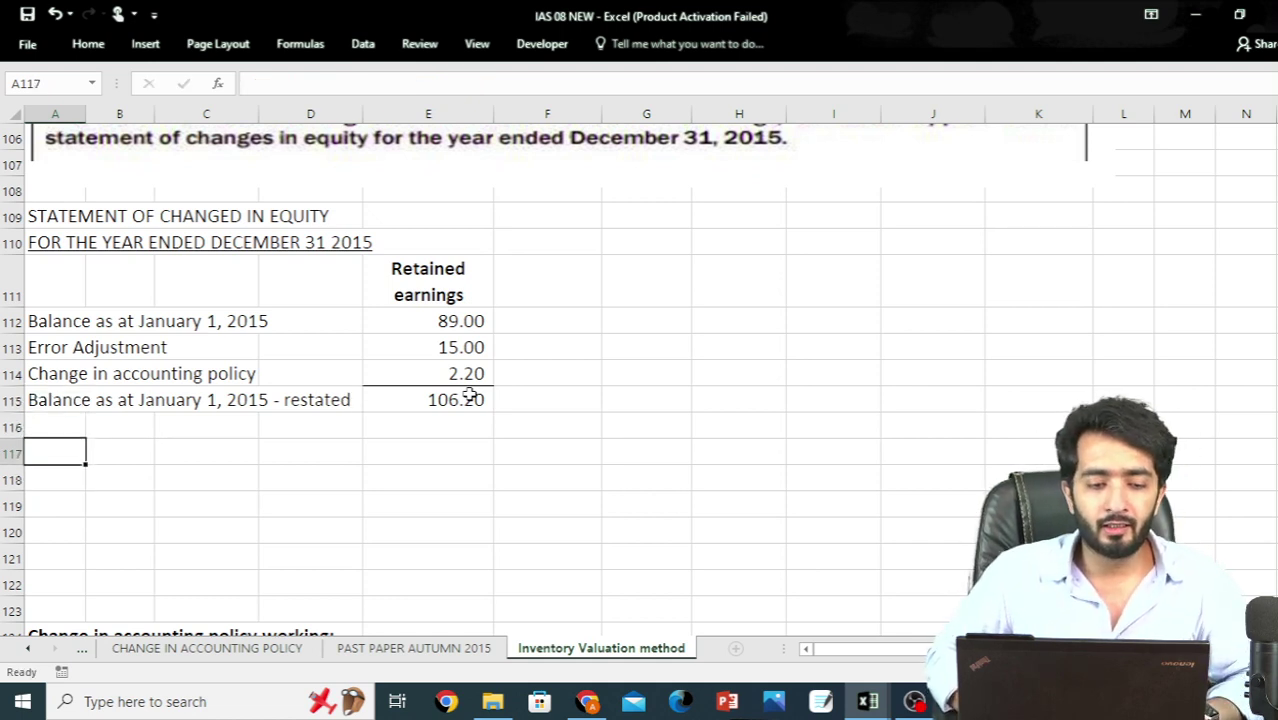
text(Prfoit)
key(BackSpace)
key(BackSpace)
key(BackSpace)
key(BackSpace)
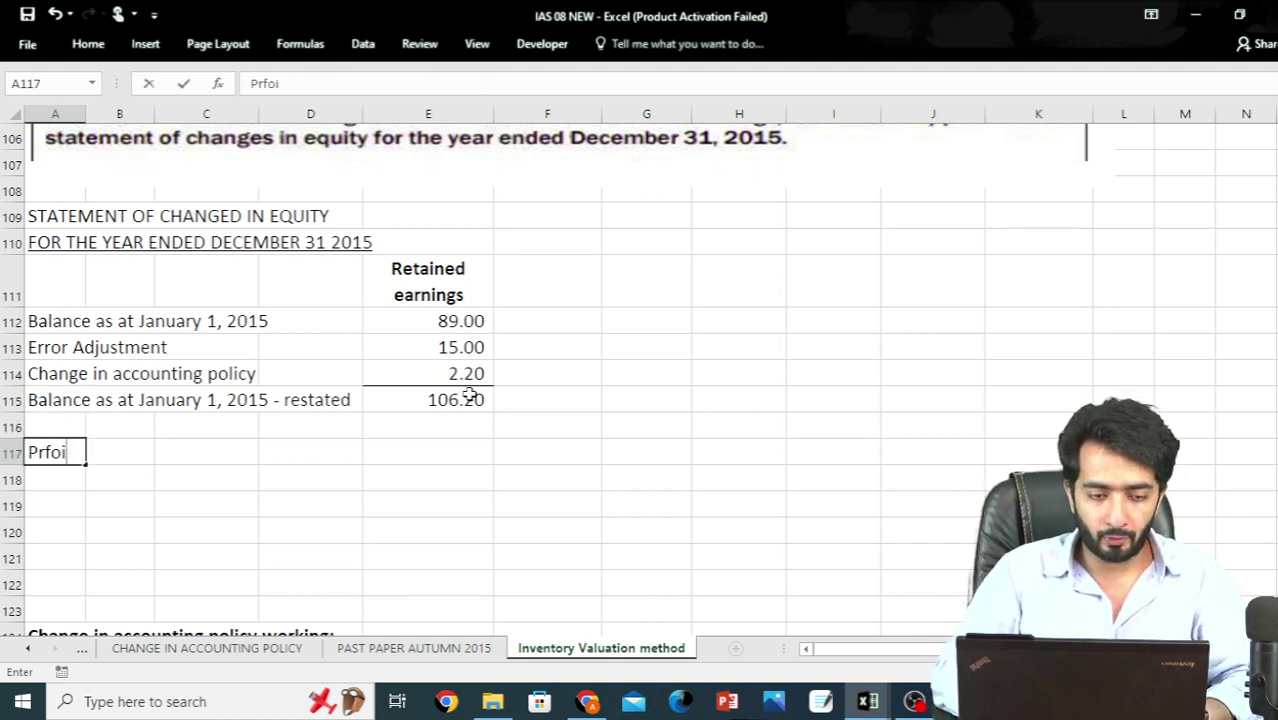
text(o)
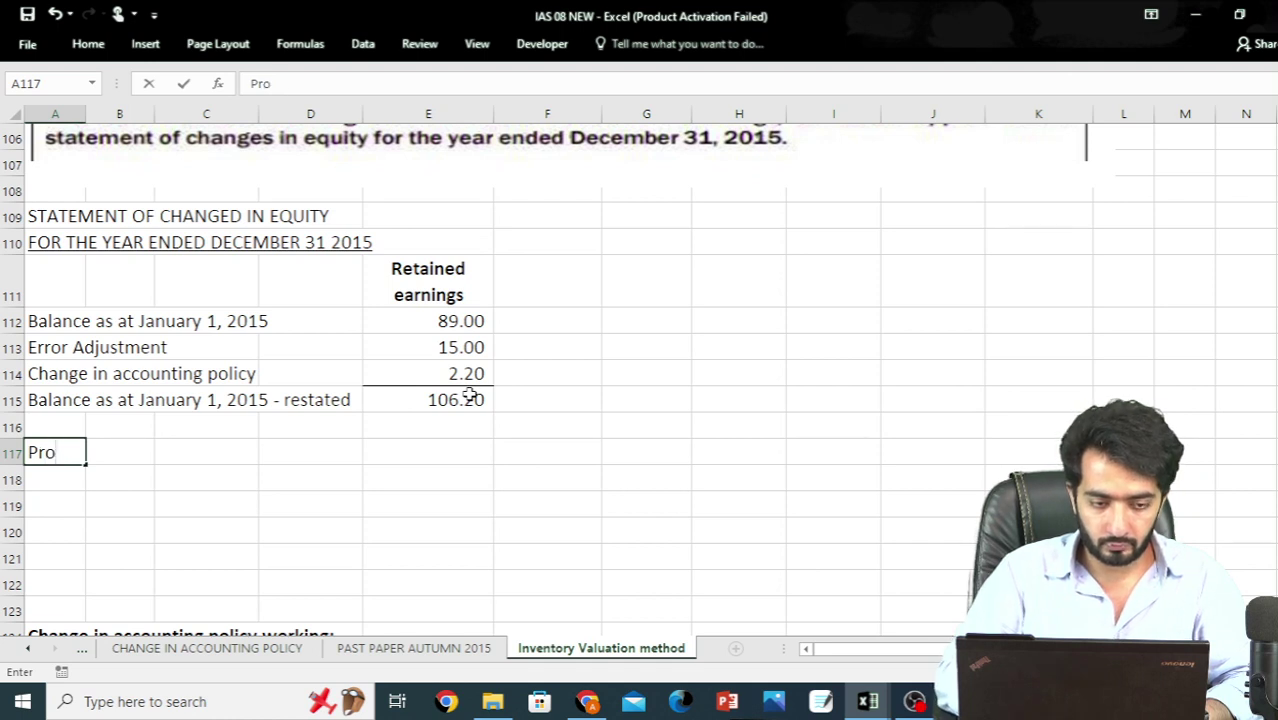
text(fit for the year 2)
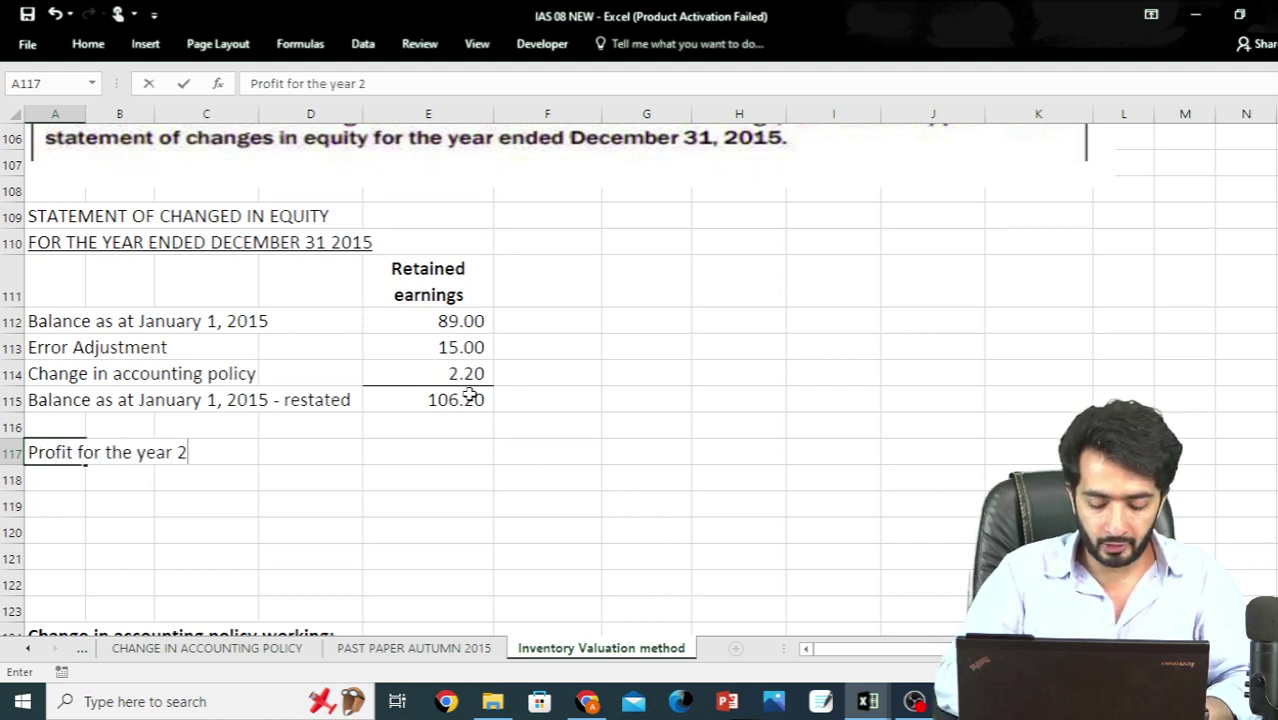
text(015)
Start a working note beside the 2015 profit line in F117 reading 15 million given, based on the question's draft profit
key(Right)
key(Right)
key(Right)
key(Right)
key(Right)
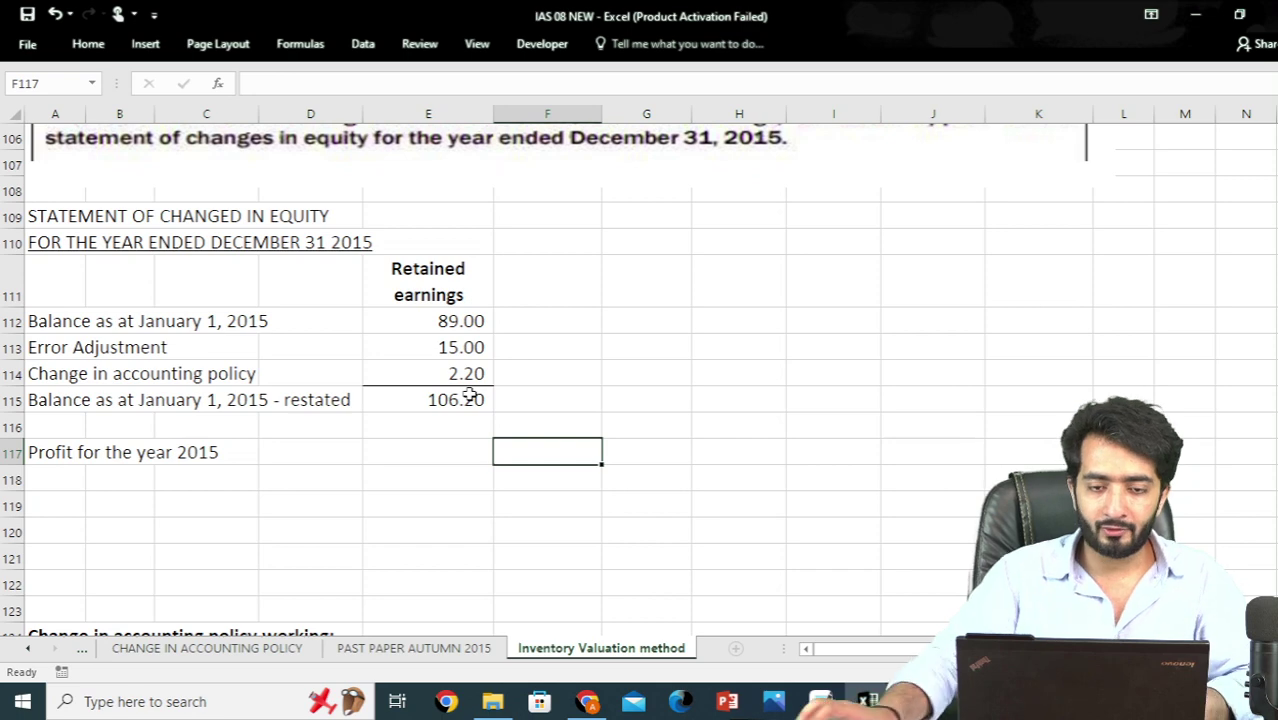
scroll(470, 395, up, 11)
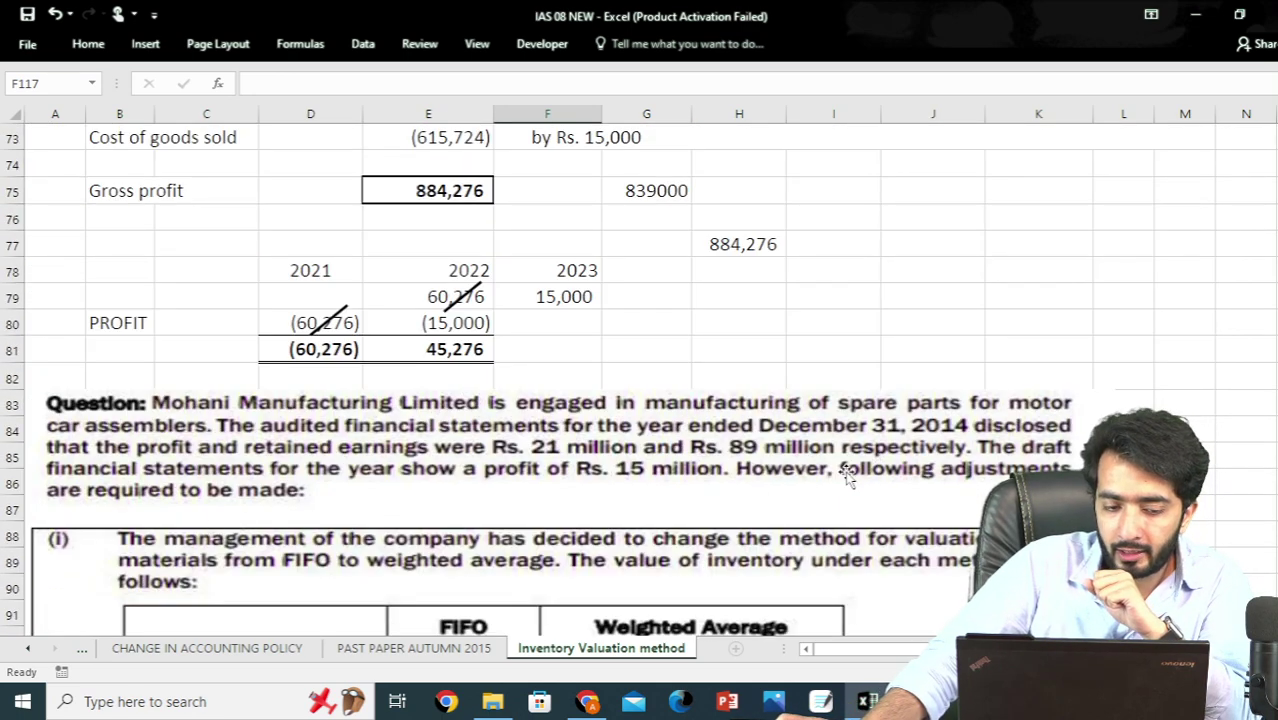
scroll(607, 484, down, 4)
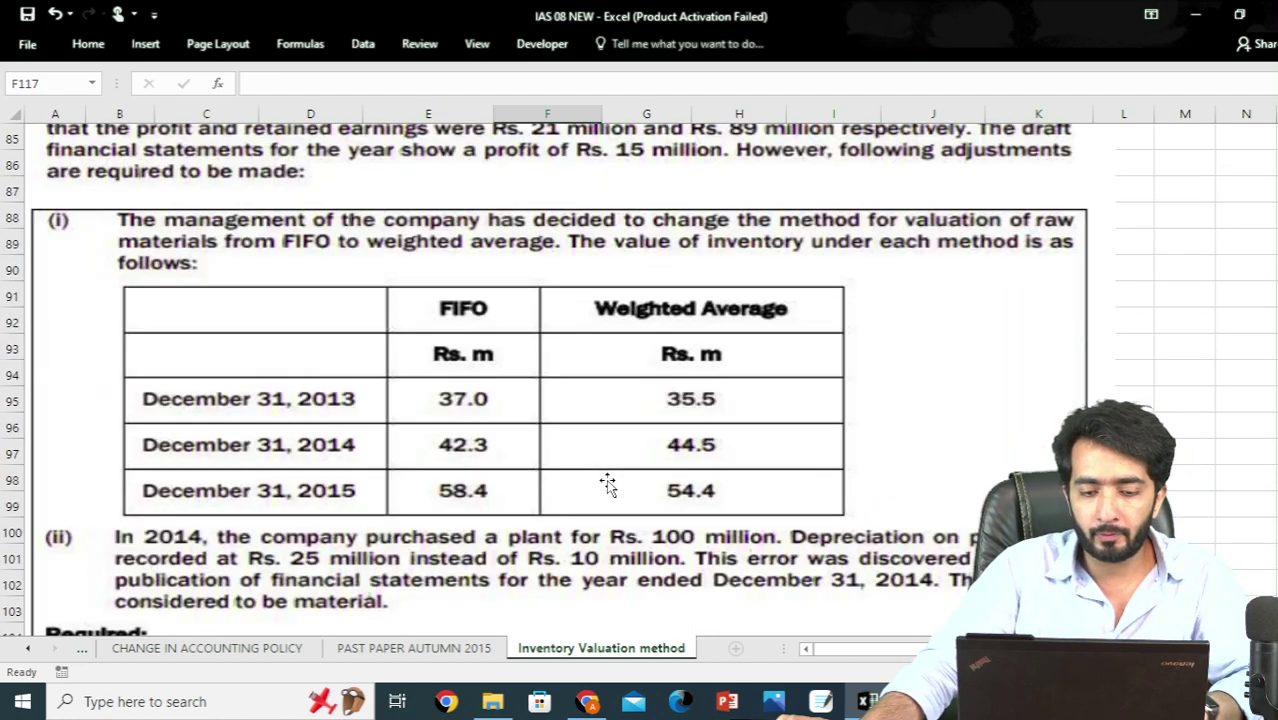
scroll(607, 484, down, 6)
scroll(607, 484, up, 5)
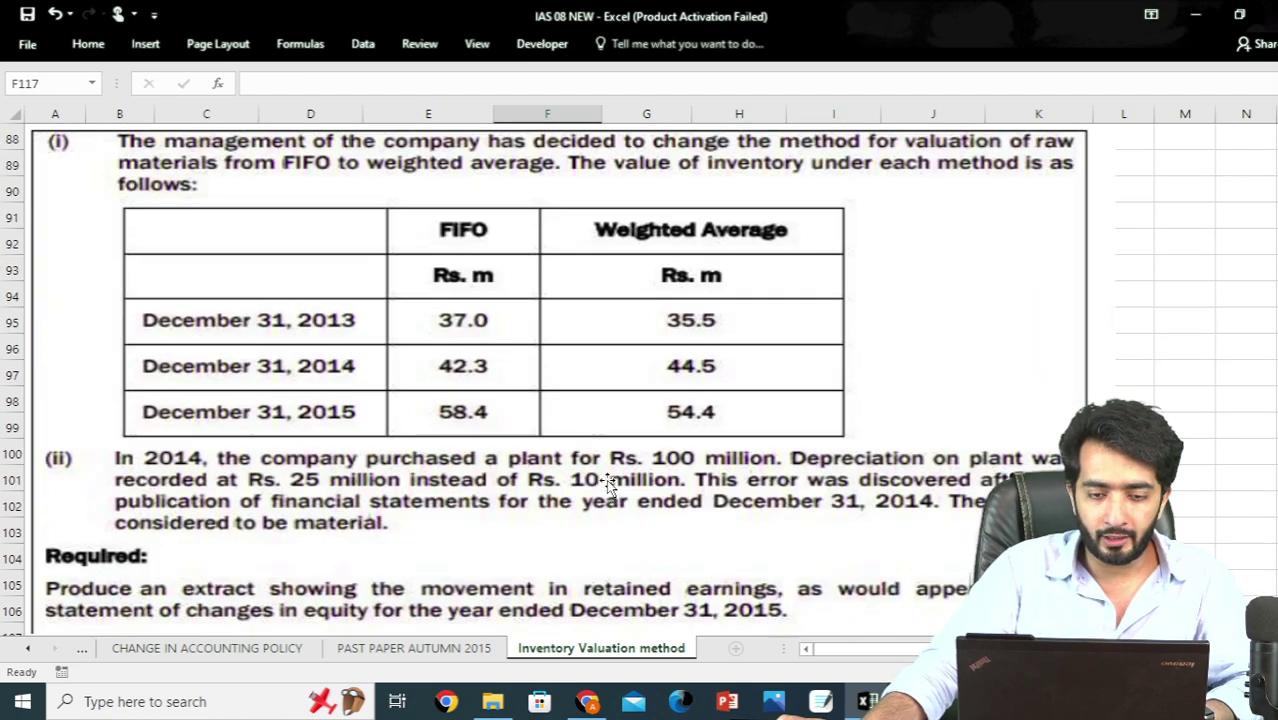
scroll(607, 484, up, 3)
scroll(535, 456, down, 6)
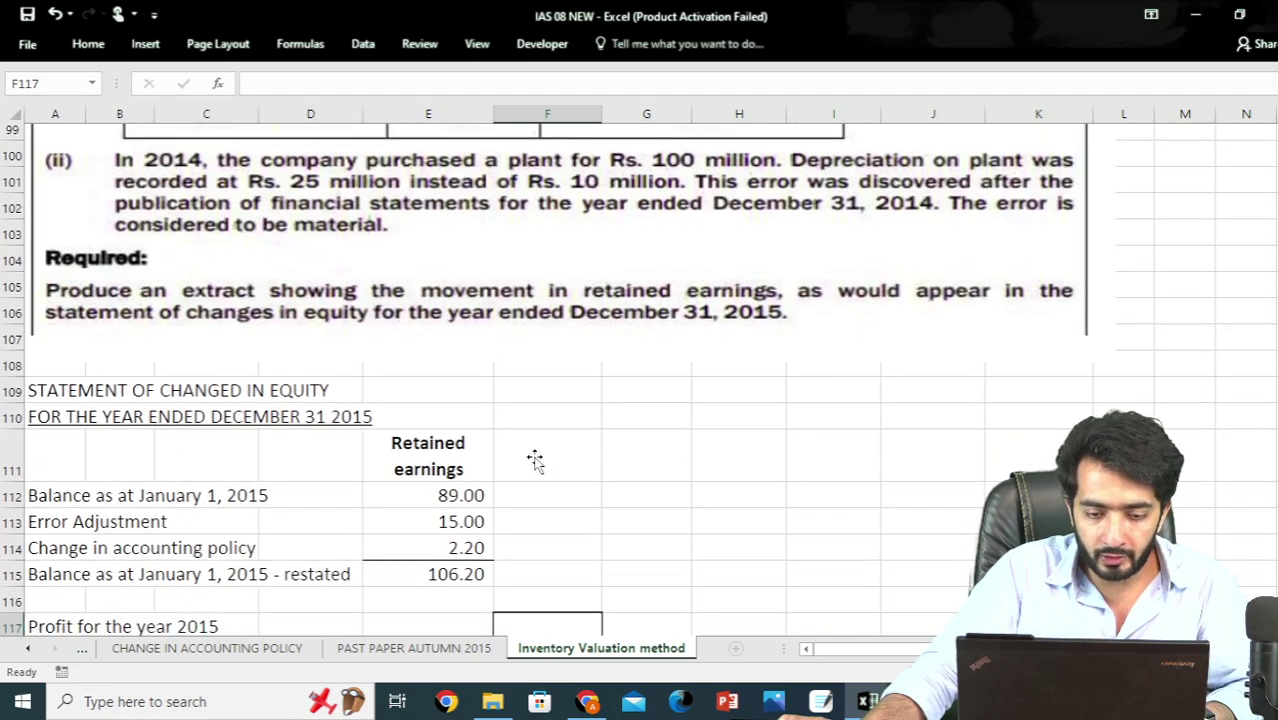
scroll(535, 456, down, 1)
text(15 mill)
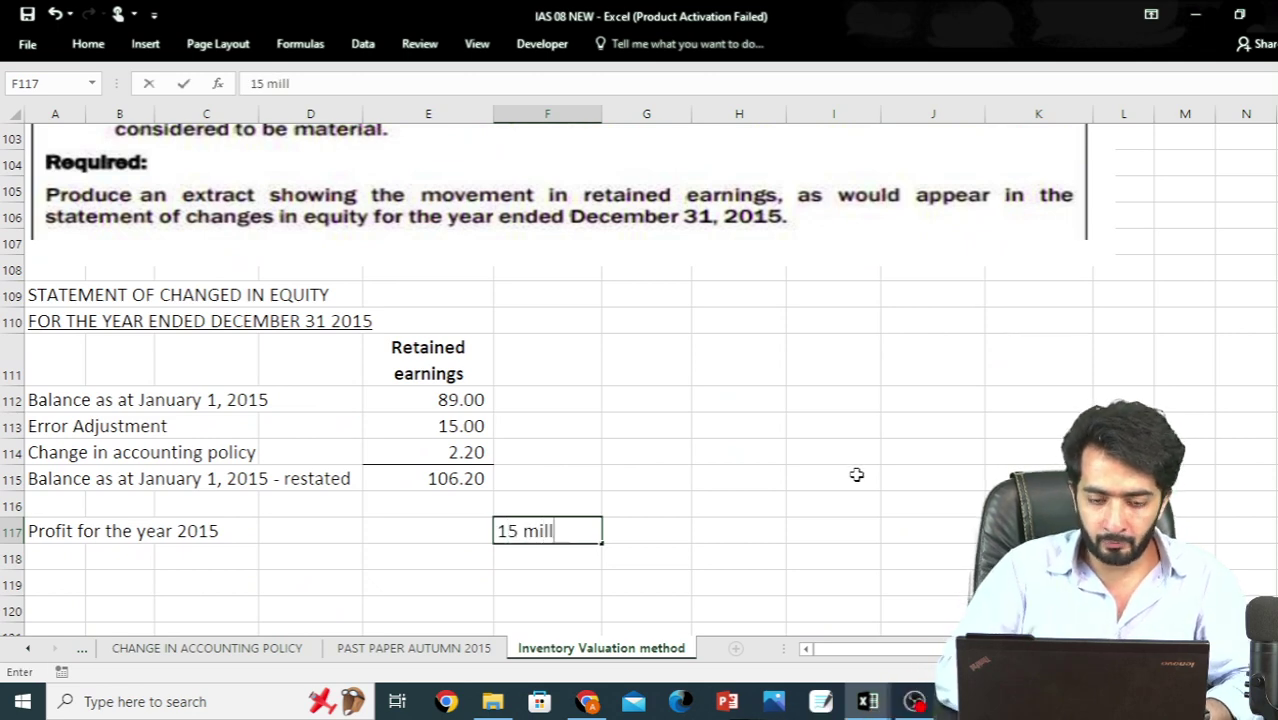
text(ion given)
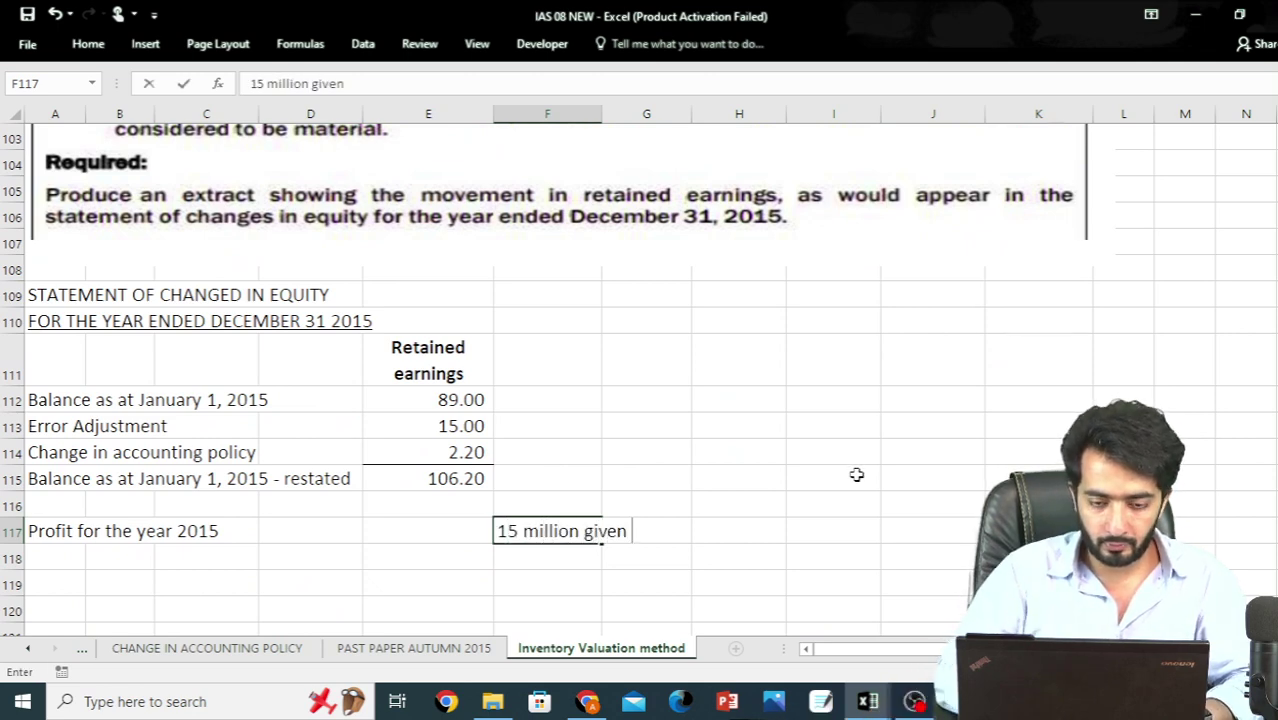
Extend the note in F117 with - 6.2, taken from the 2015 full-year impact in the accounting policy working
scroll(856, 474, down, 7)
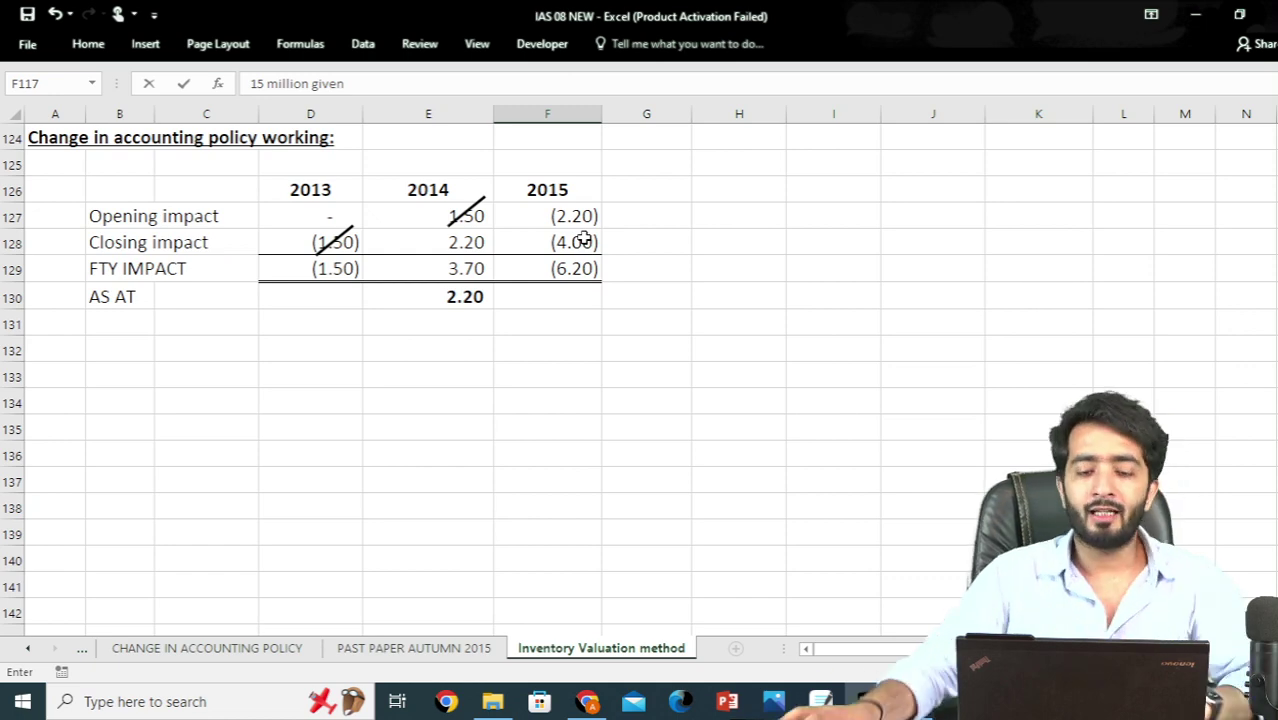
scroll(613, 268, up, 5)
scroll(677, 387, down, 2)
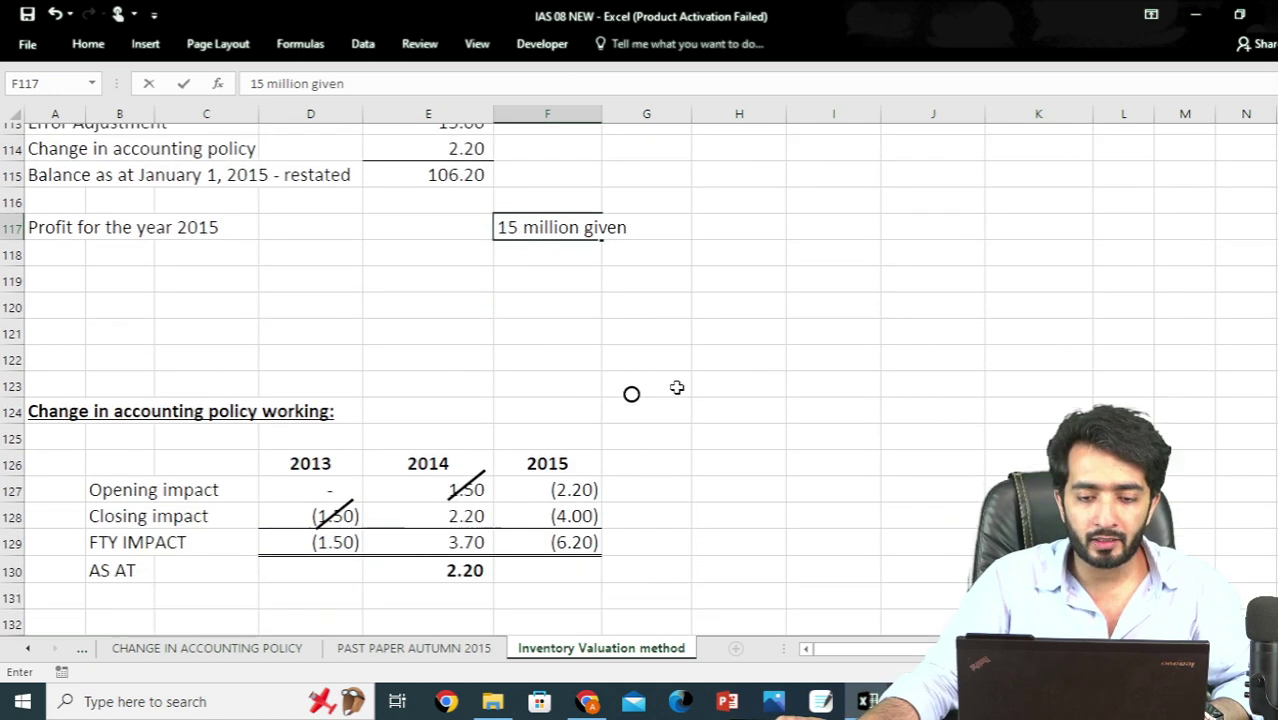
text(-)
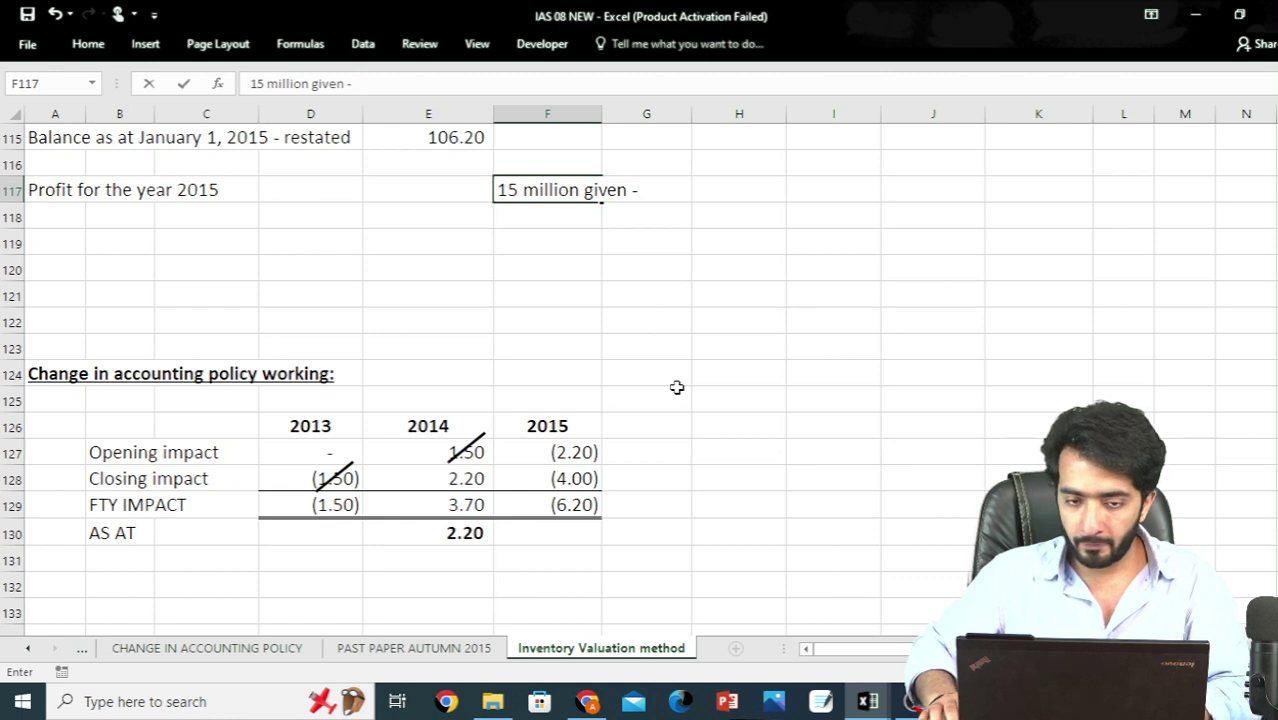
text(6.)
key(BackSpace)
key(BackSpace)
text(6.2)
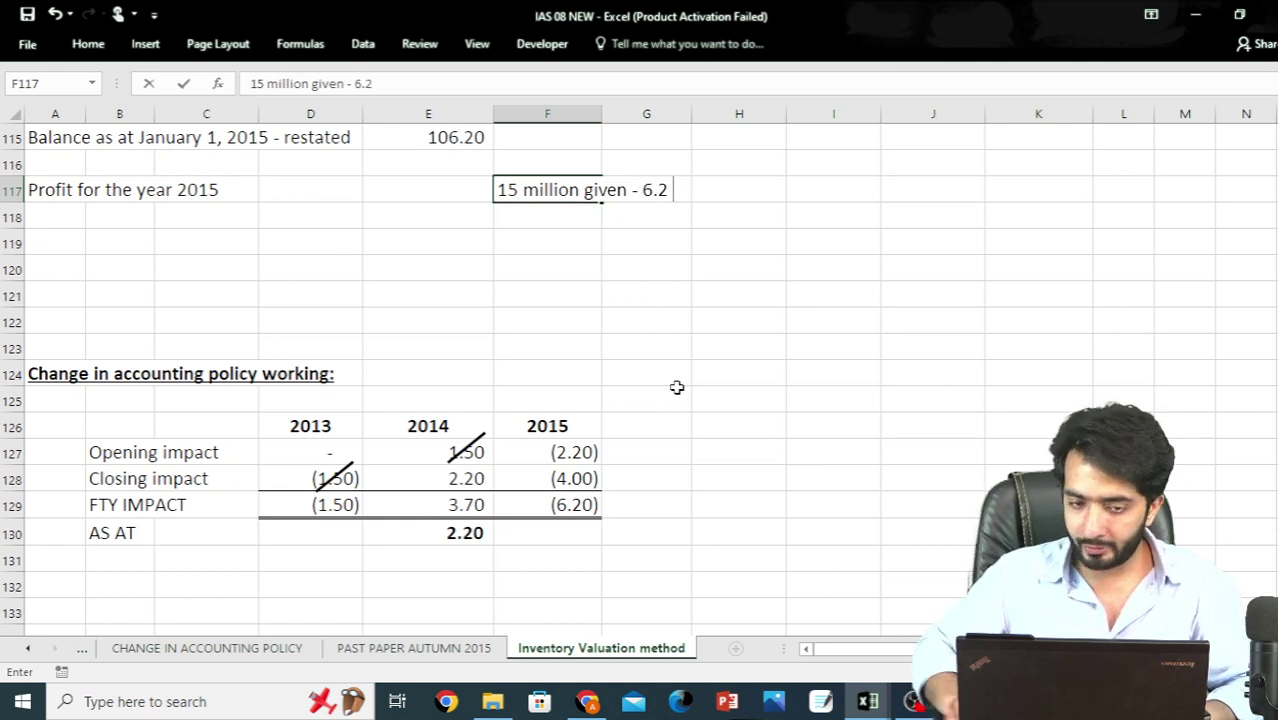
key(Return)
Calculate the 2015 profit in E117 with the formula =15-6.2
key(Right)
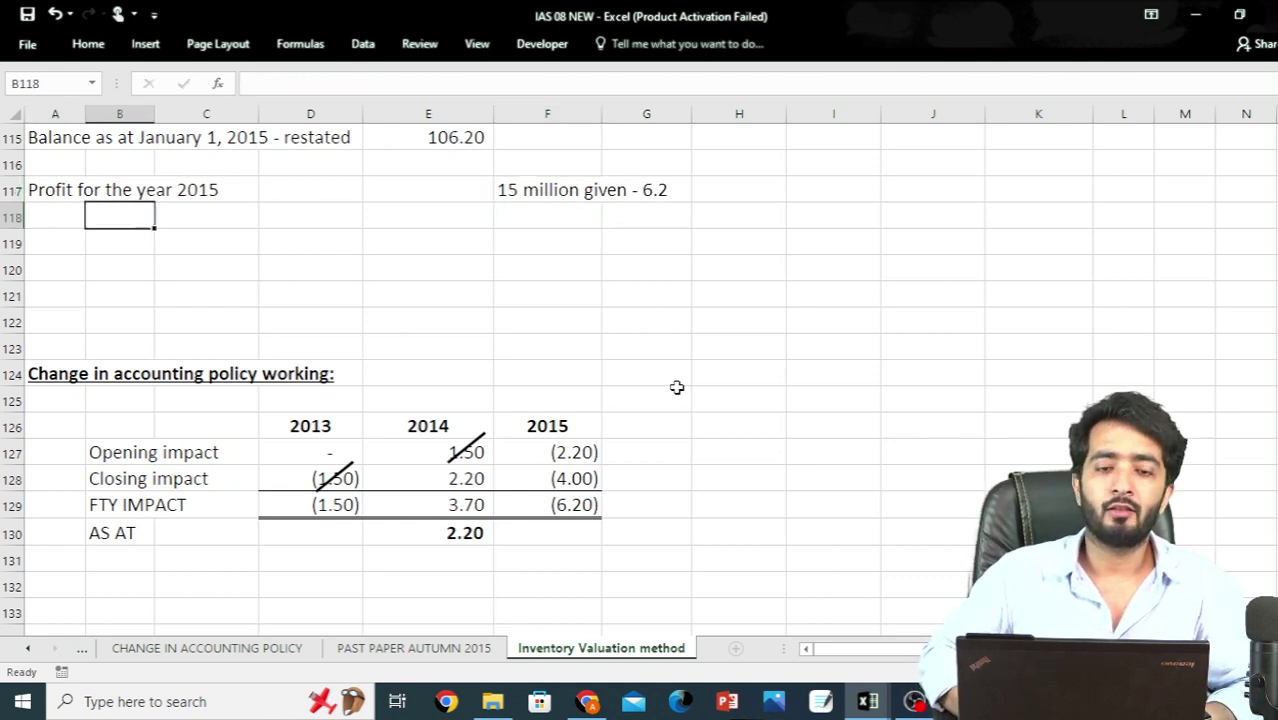
key(Right)
key(Up)
key(Right)
key(Right)
text(=1)
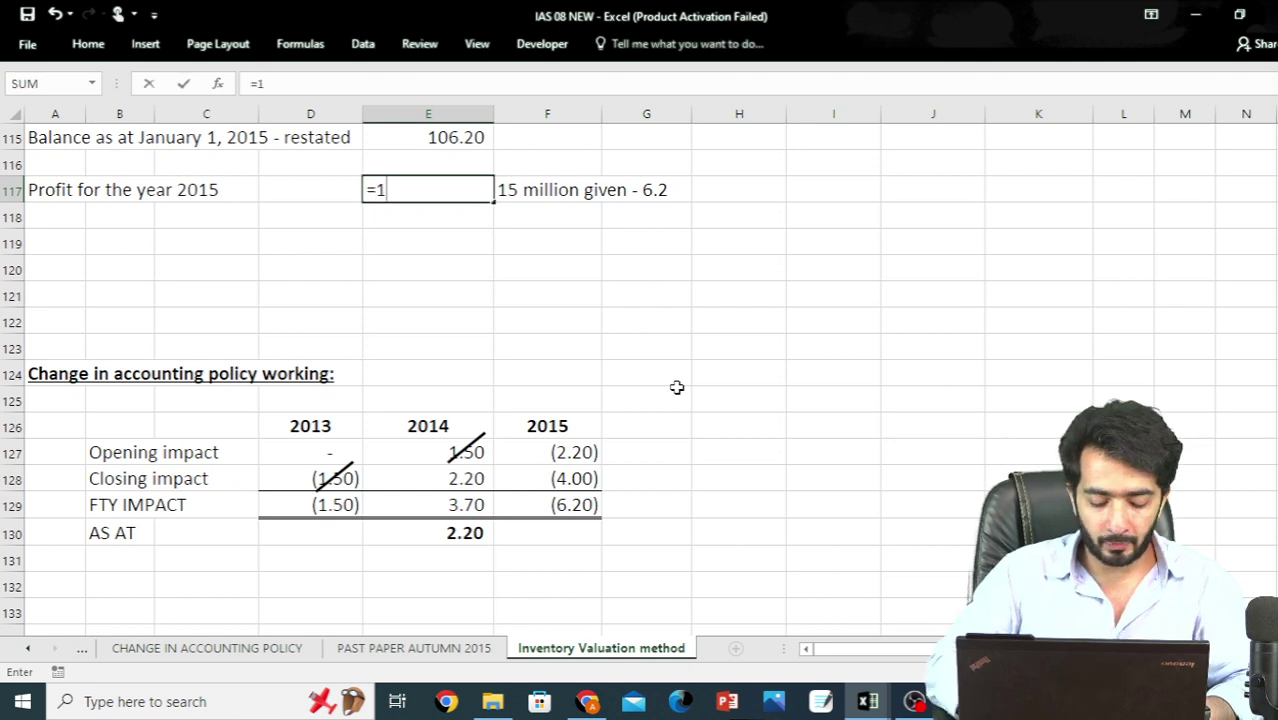
text(5-6.2)
key(Return)
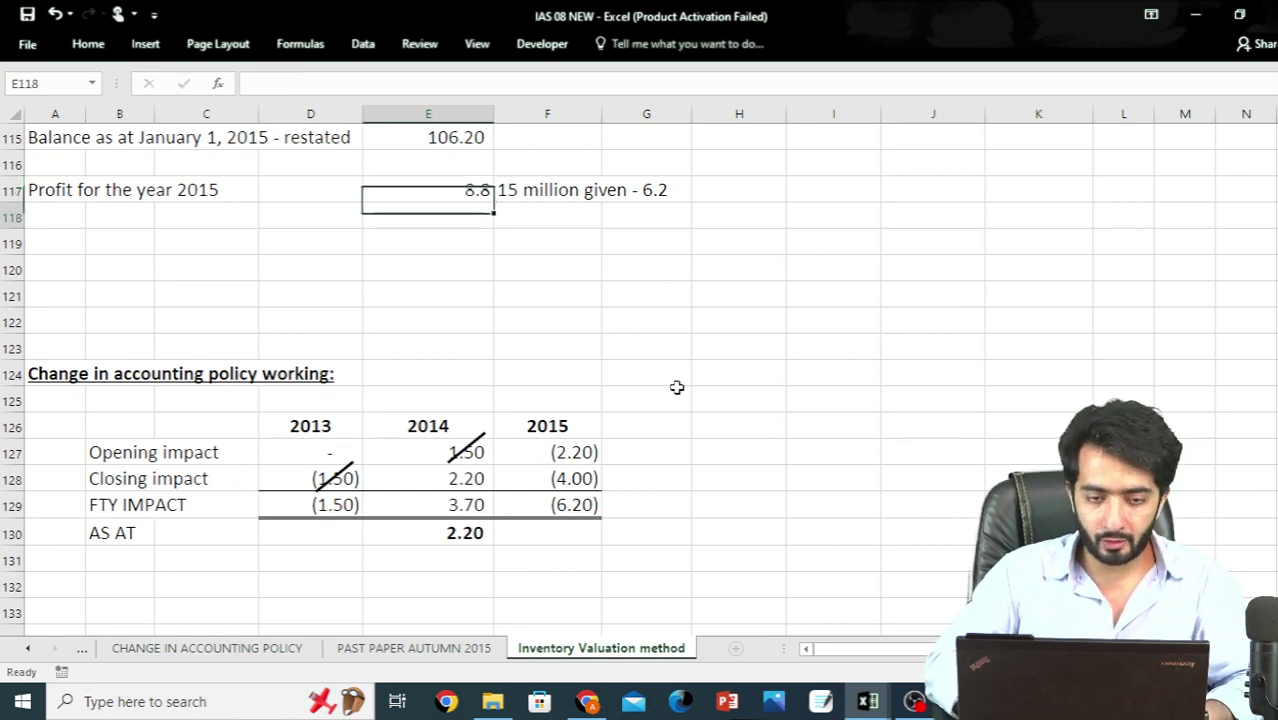
Format the profit figure in E117 as an accounting number with two decimals
key(Up)
key(ctrl+F1)
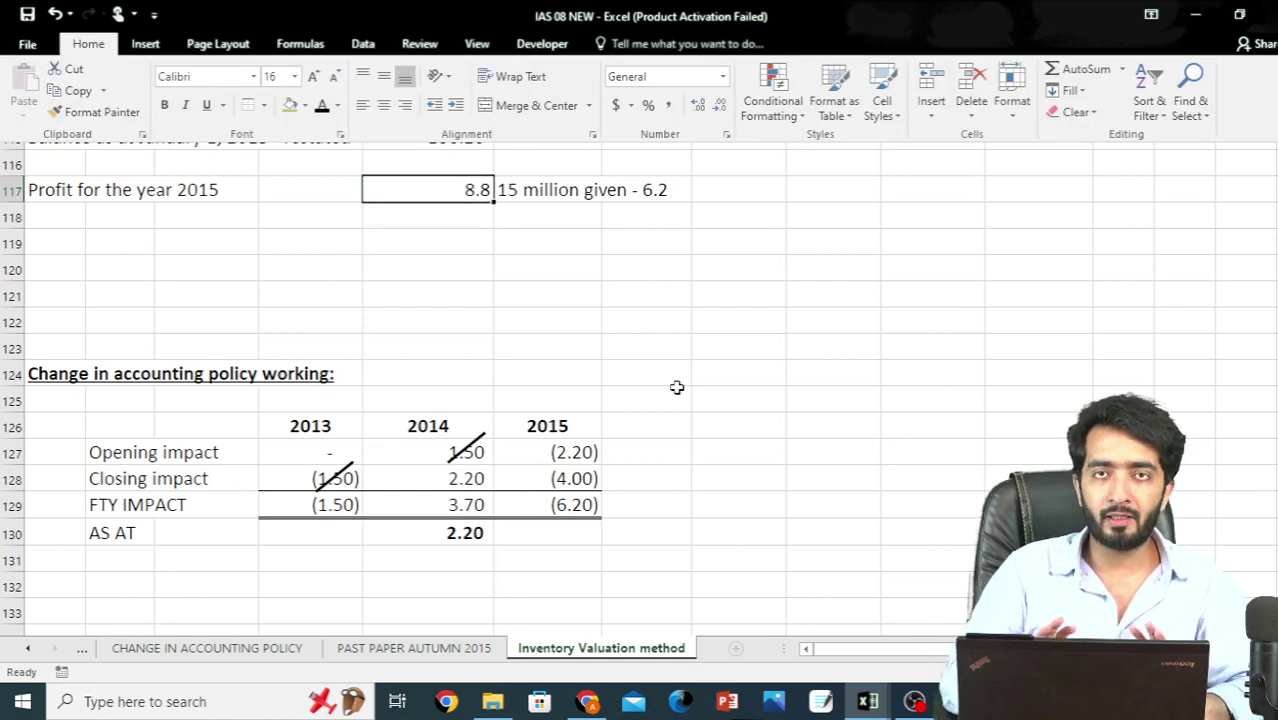
key(ctrl+shift+1)
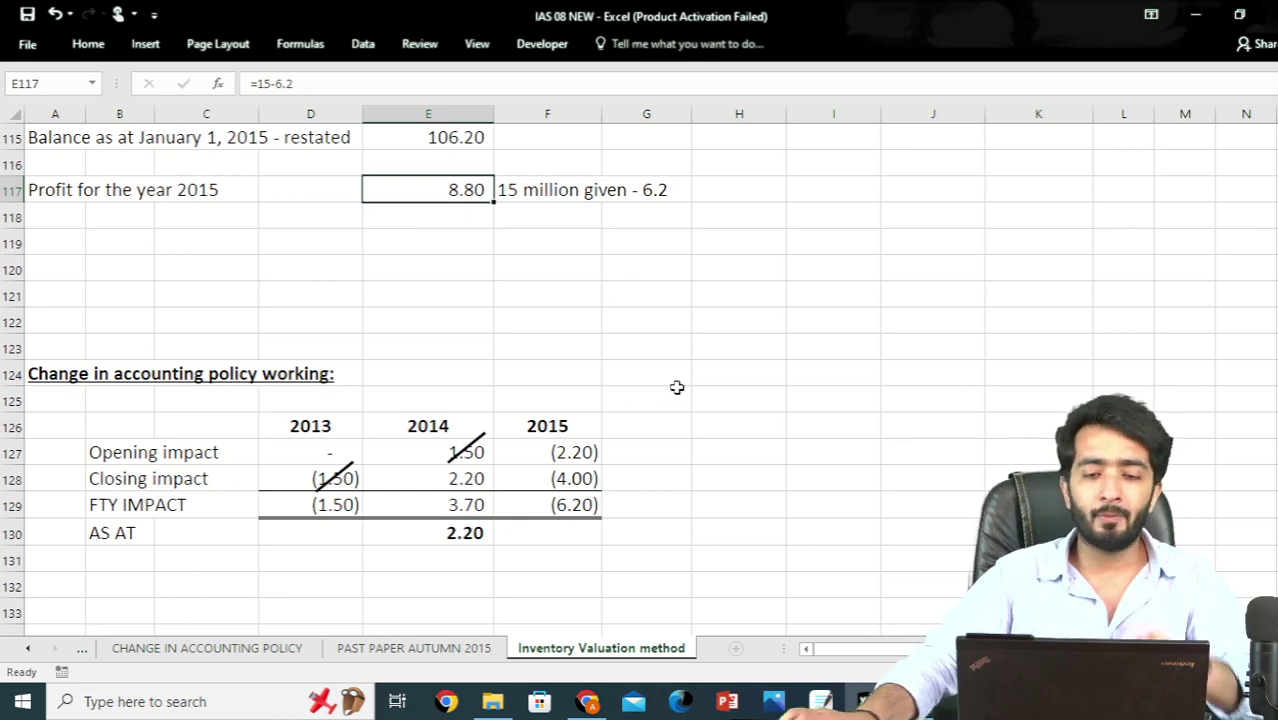
Check the depreciation error in the question and append + 15 to the working note in F117
scroll(677, 387, up, 10)
scroll(677, 387, down, 4)
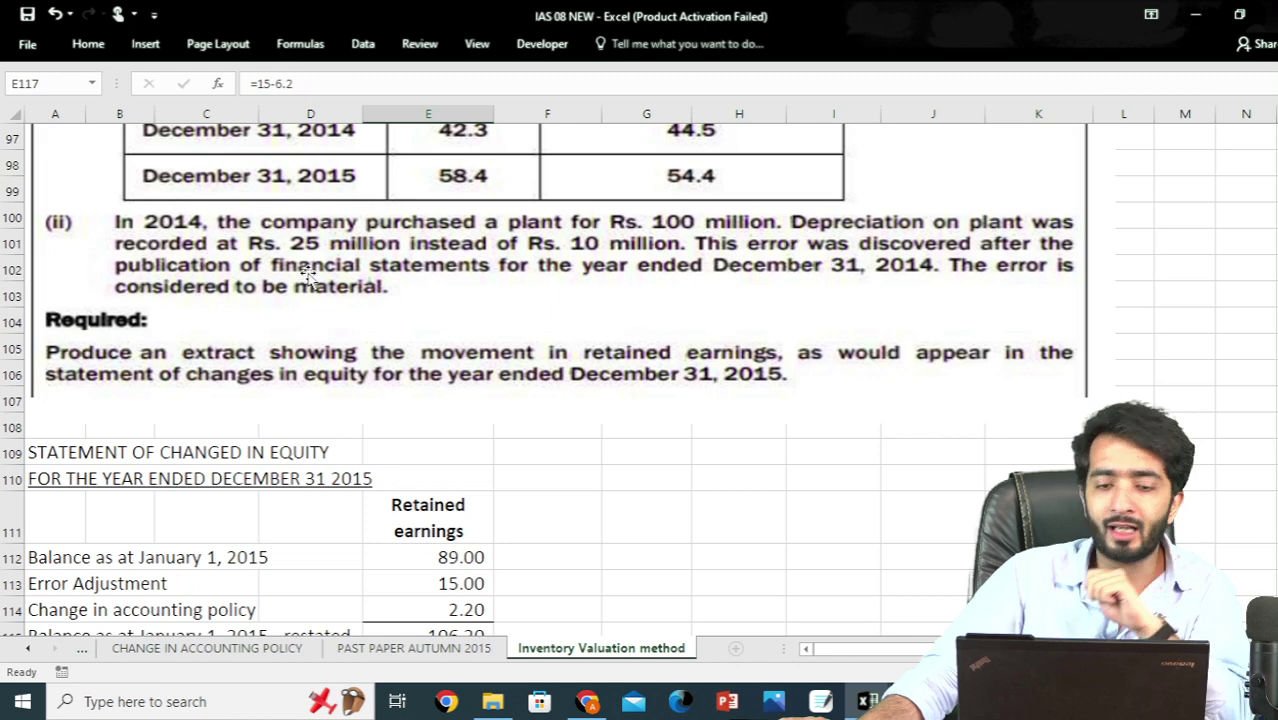
scroll(363, 335, down, 6)
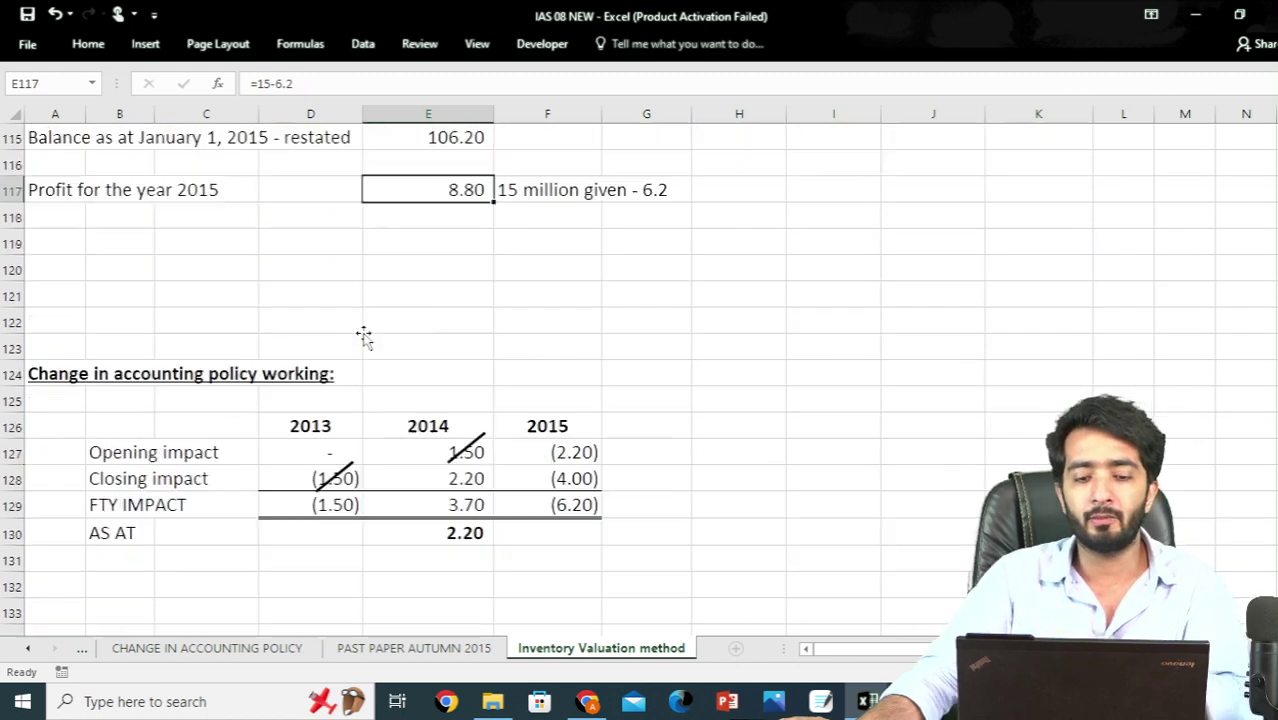
click(512, 190)
key(F2)
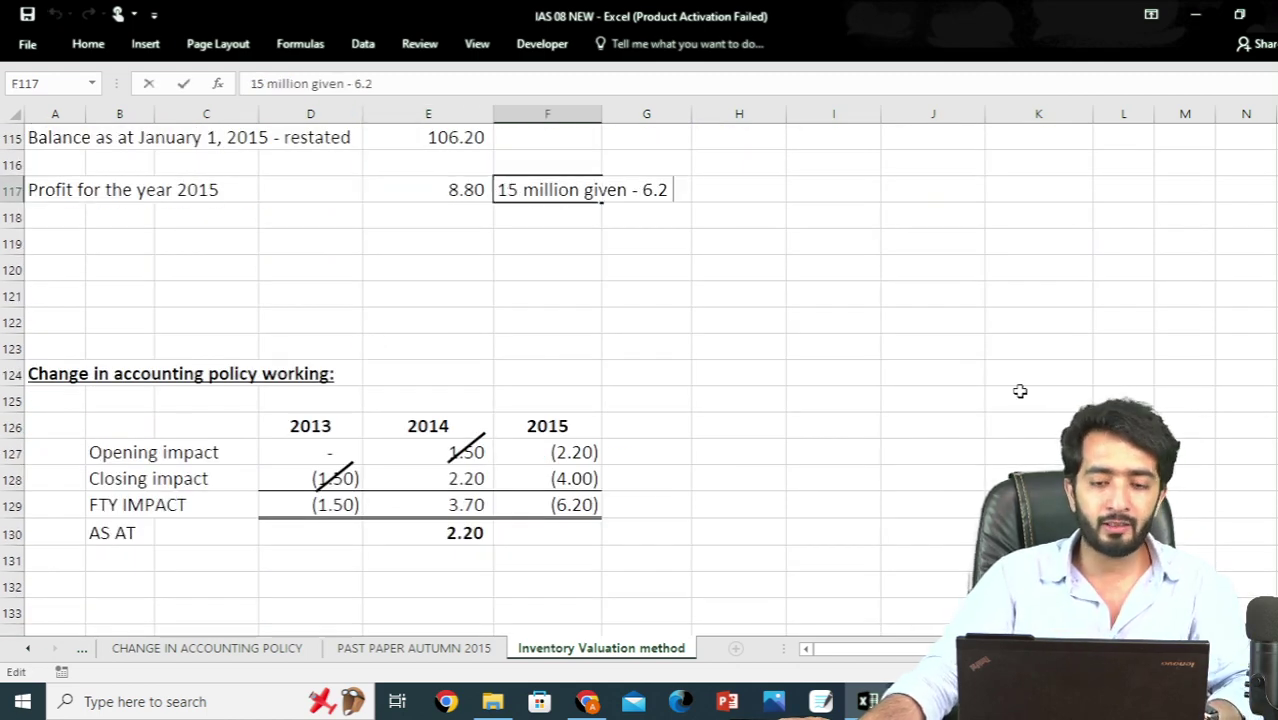
text(+)
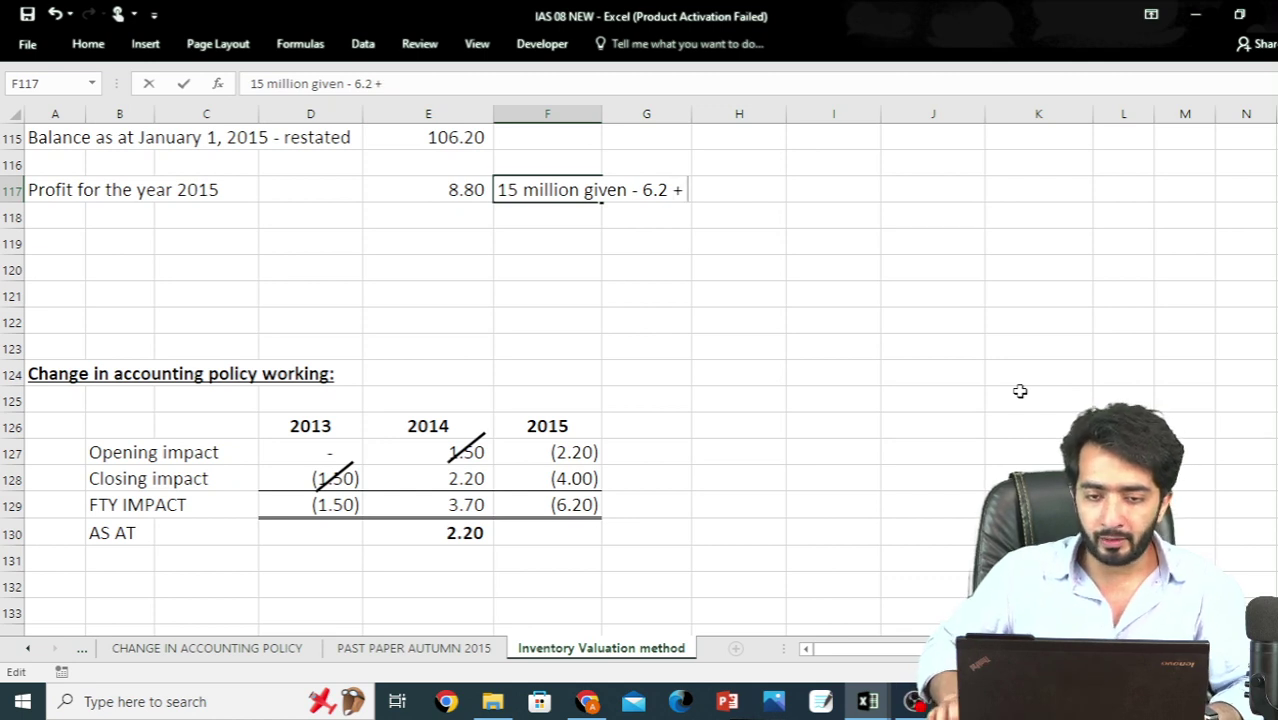
text( 15)
key(Return)
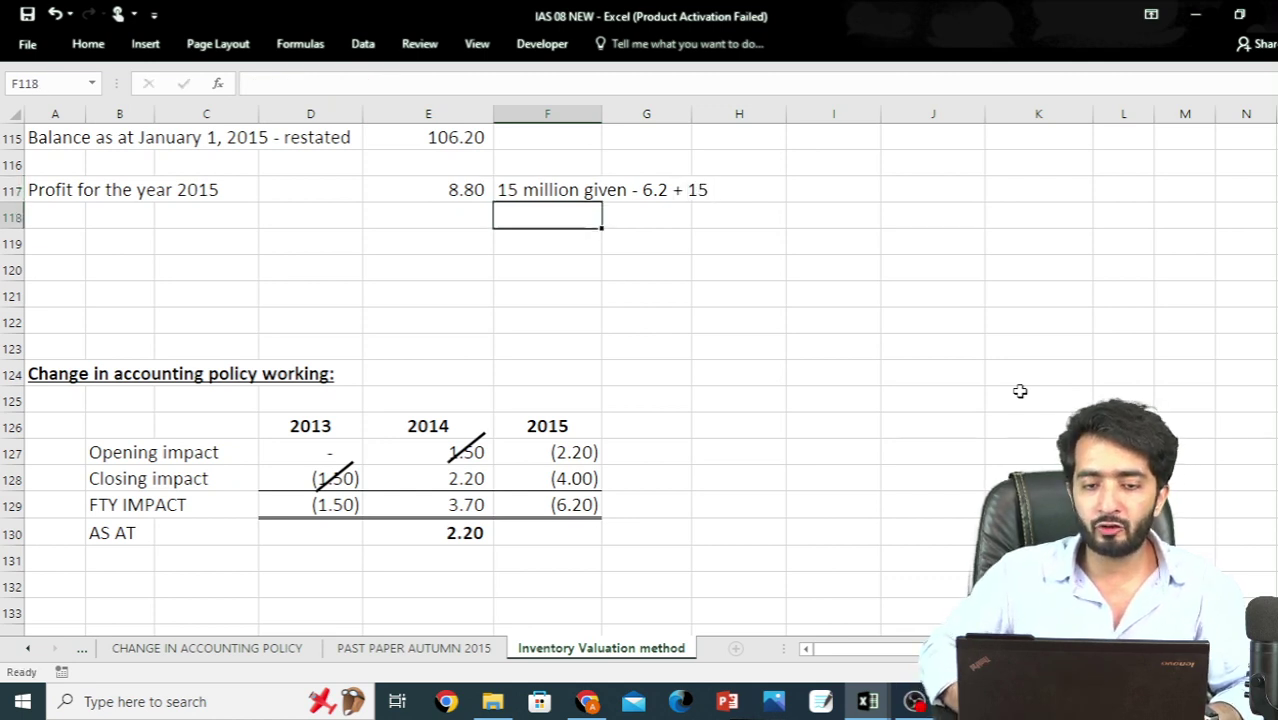
Update the 2015 profit formula in E117 to =15-6.2+15
key(Left)
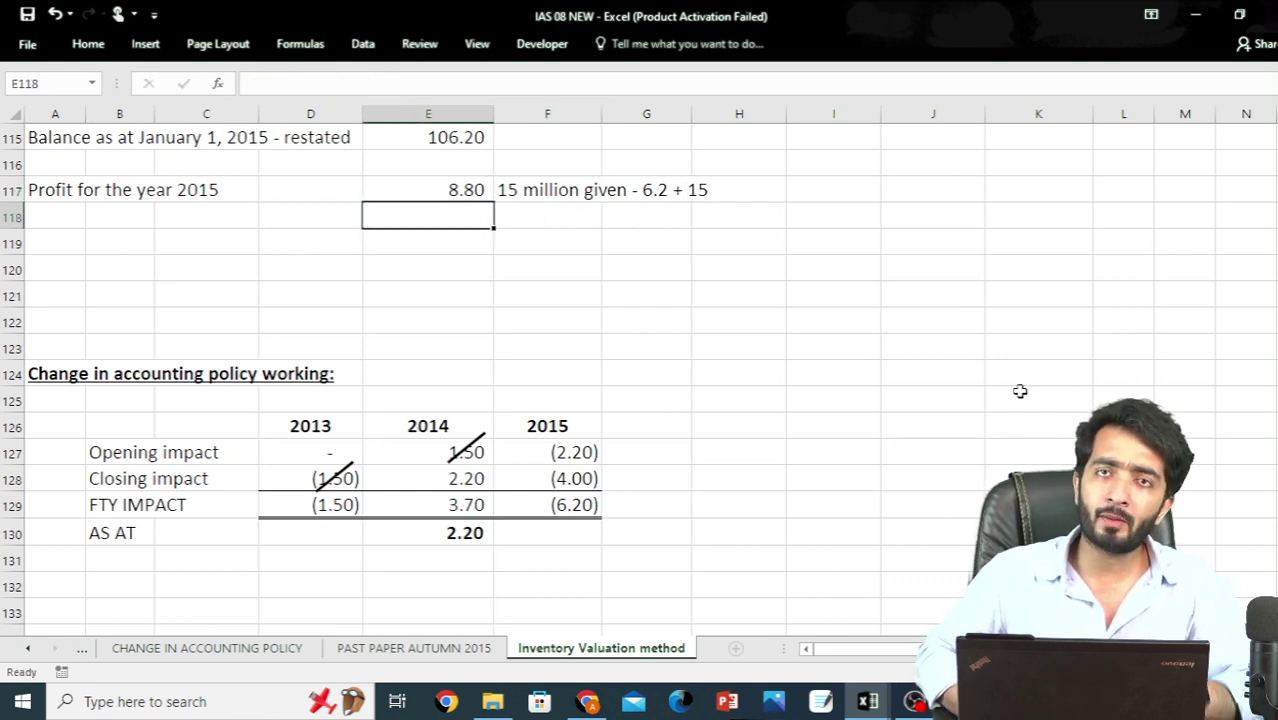
key(Up)
key(Up)
key(Up)
key(Up)
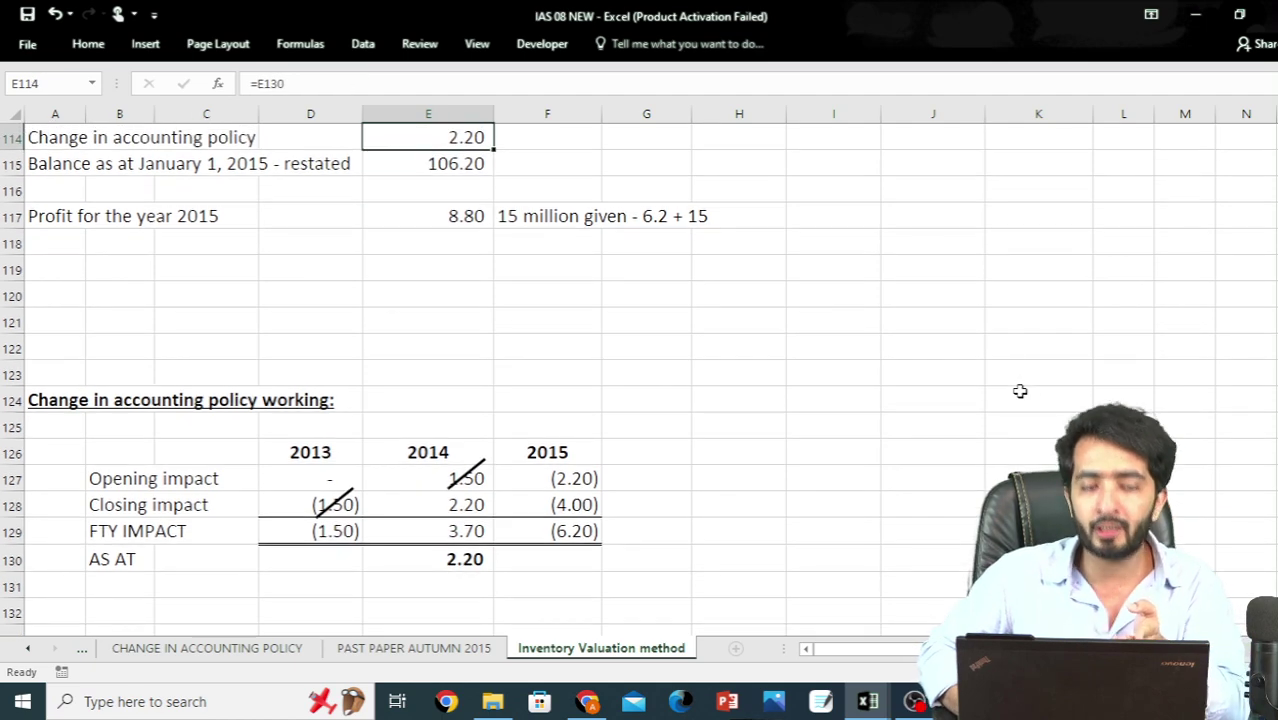
key(Down)
key(Down)
key(Right)
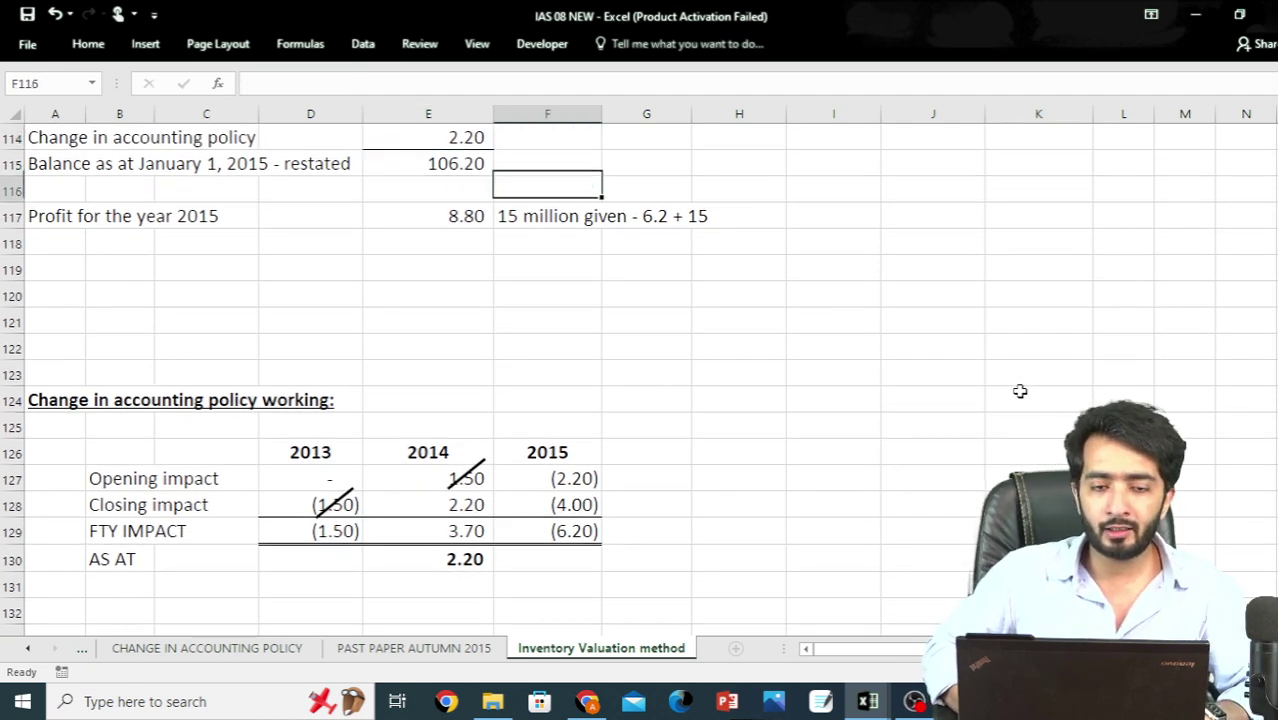
key(Down)
key(Down)
key(Left)
key(Up)
text(=15-6.2)
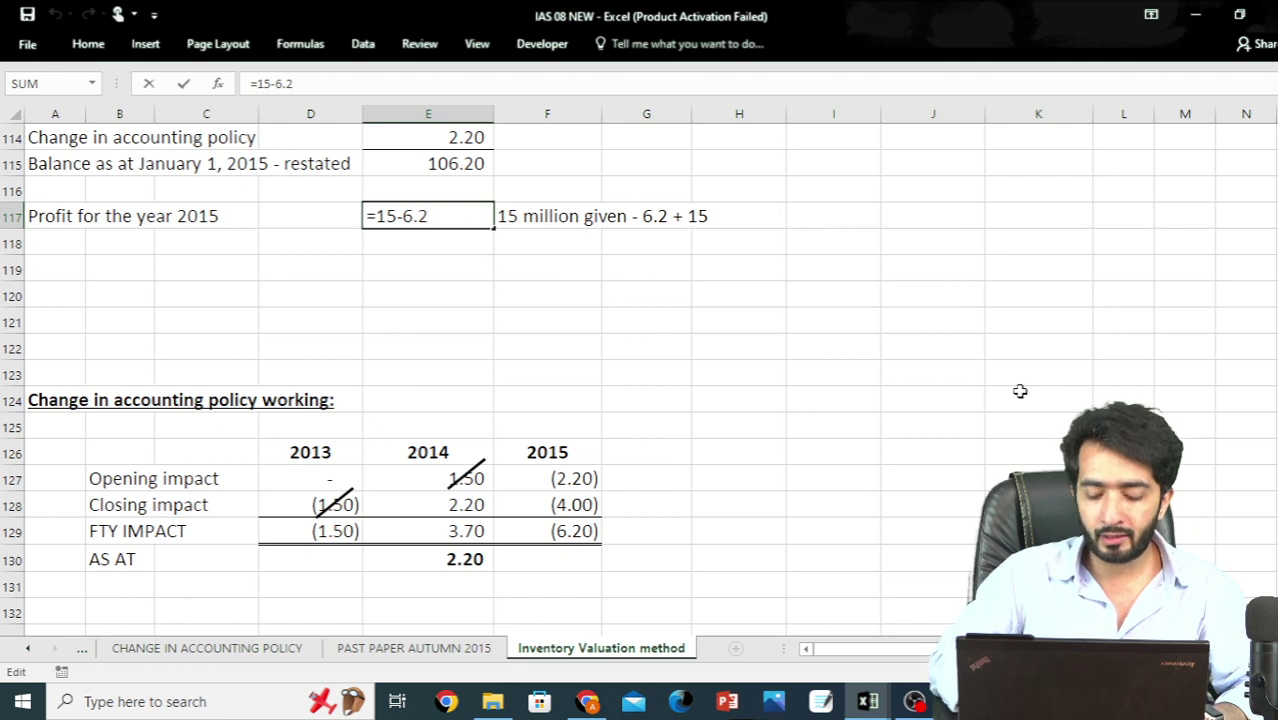
text(+15)
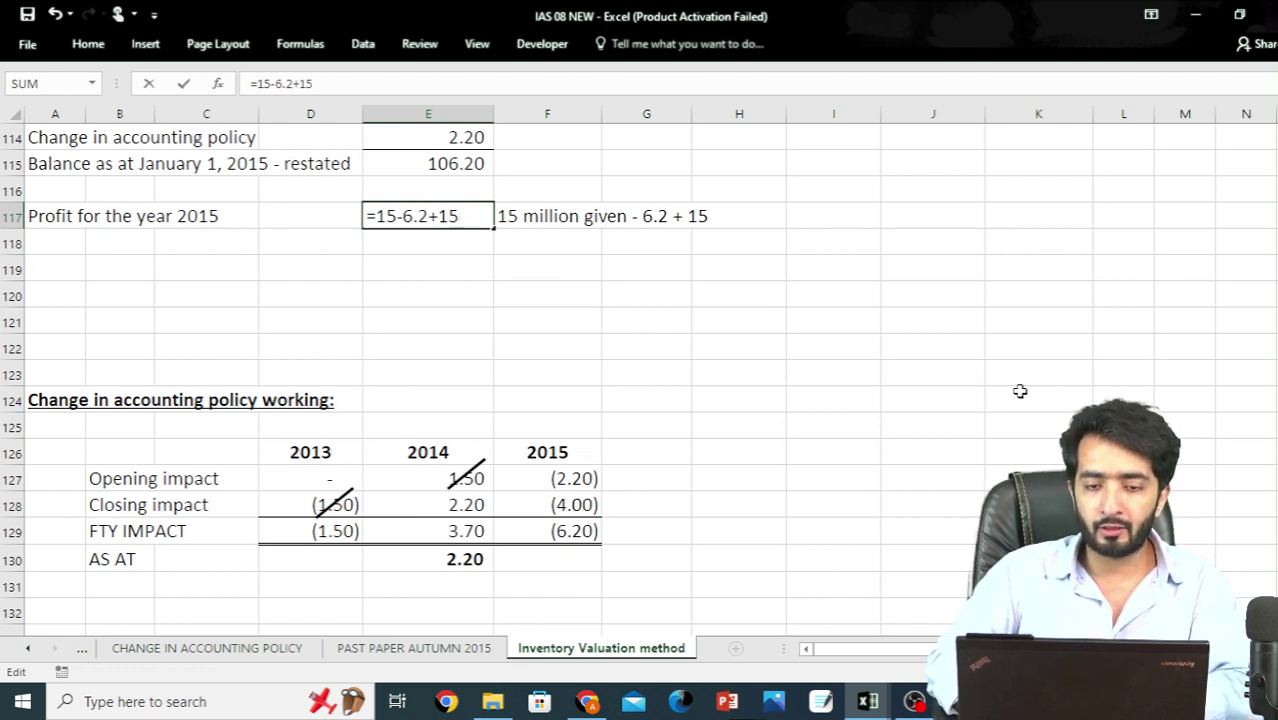
key(Return)
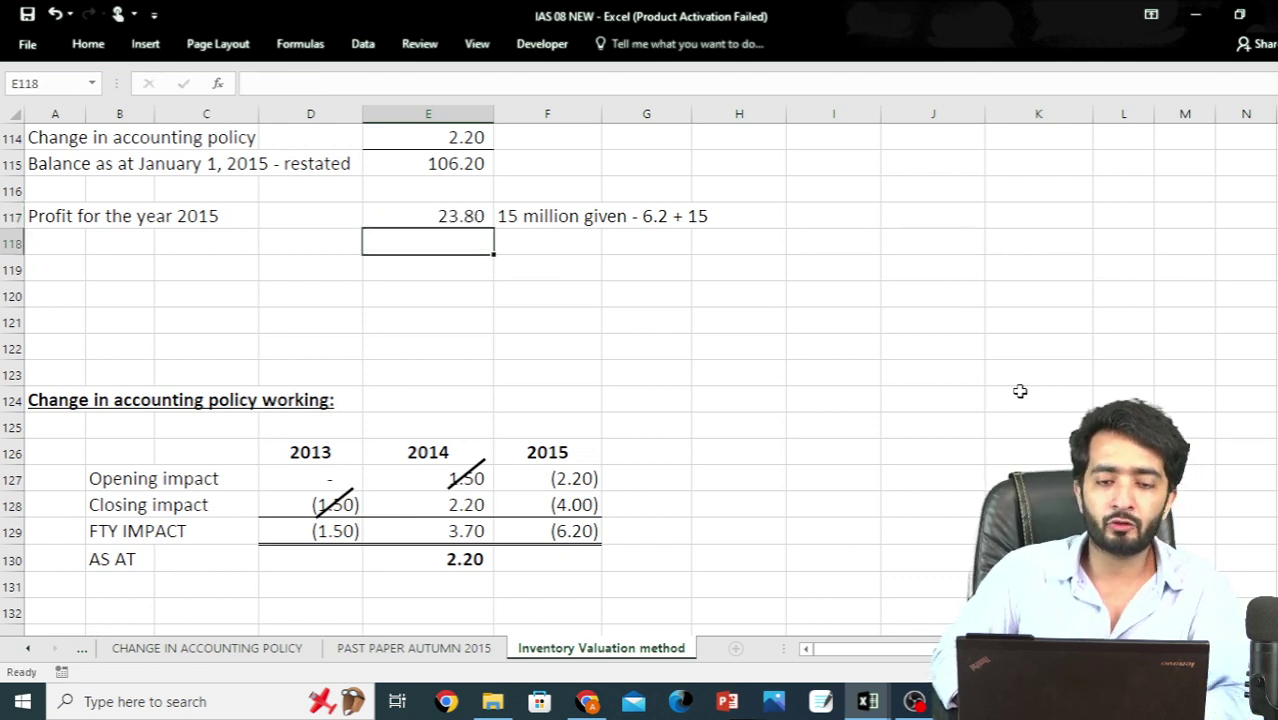
Total the restated opening balance and 2015 profit in E119 with =SUM(E115:E117)
key(Down)
key(alt+h)
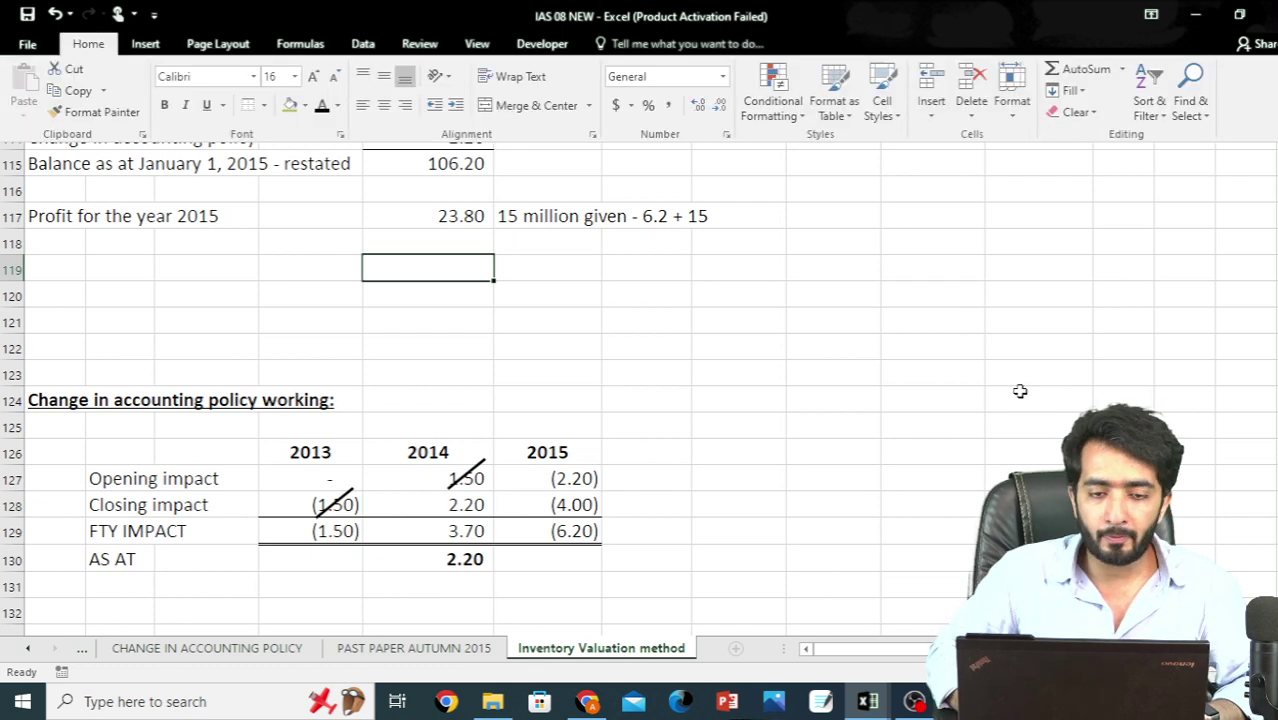
key(u)
key(s)
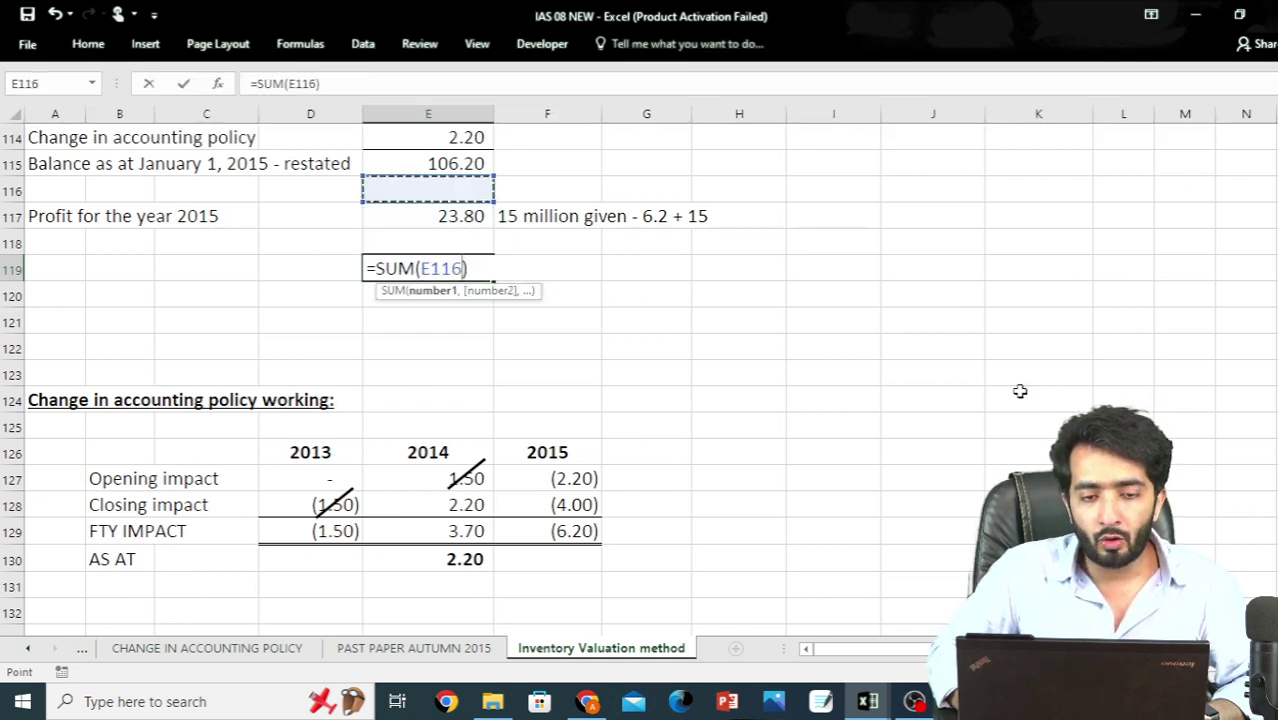
key(shift+Up)
key(shift+Down)
key(ctrl+Return)
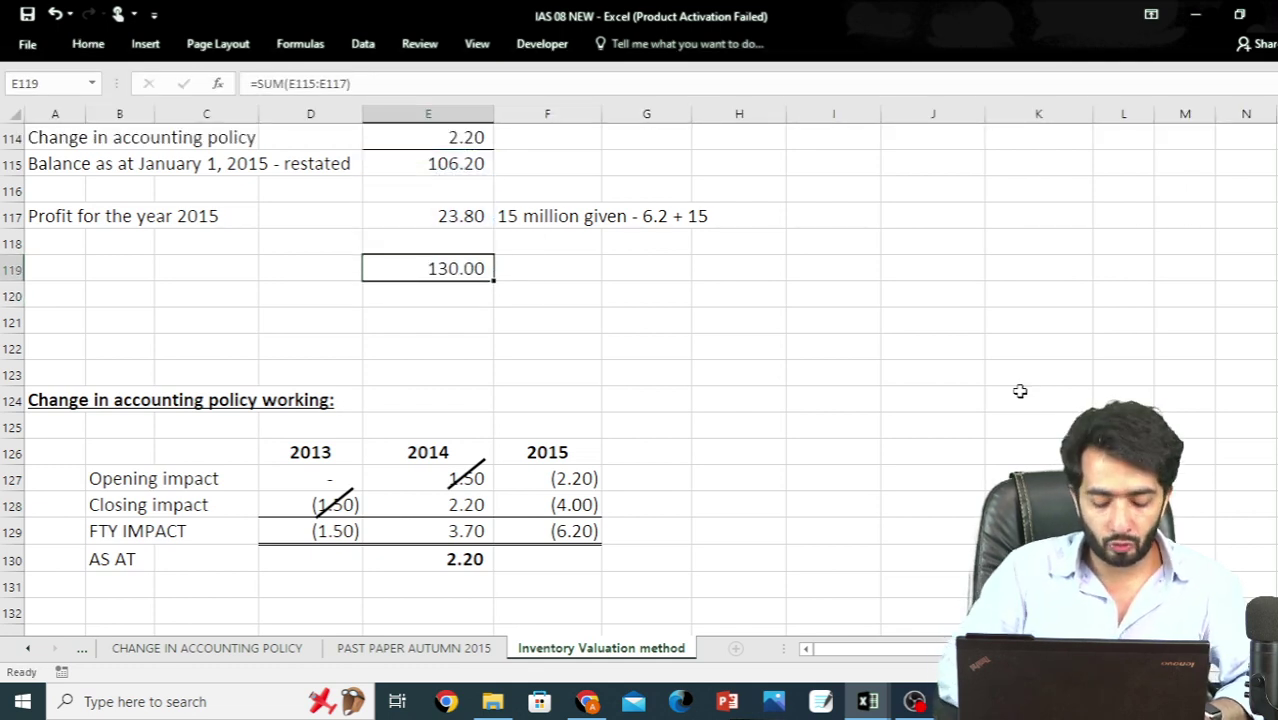
Give the closing total in E119 a top and double bottom border and make it bold
key(alt+h)
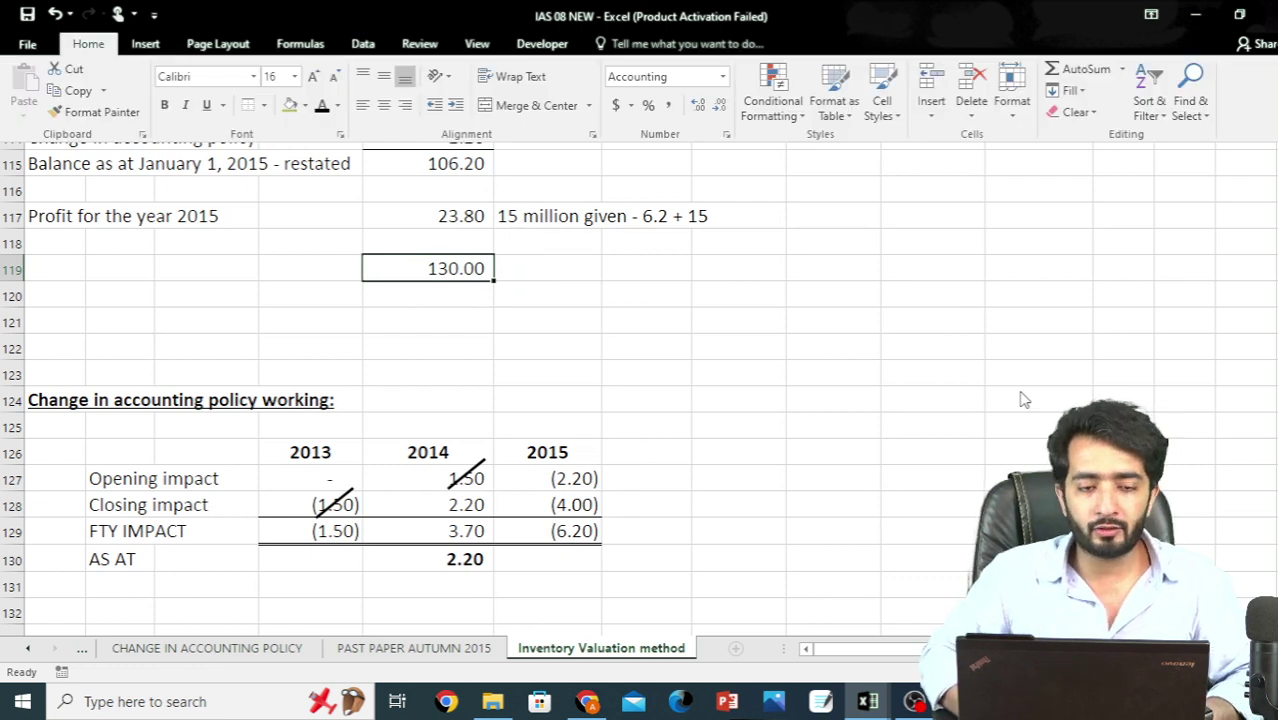
key(b)
key(b)
key(ctrl+b)
Copy the restated balance label from A115 into A119 beside the closing total
key(Home)
key(Up)
key(Up)
key(Up)
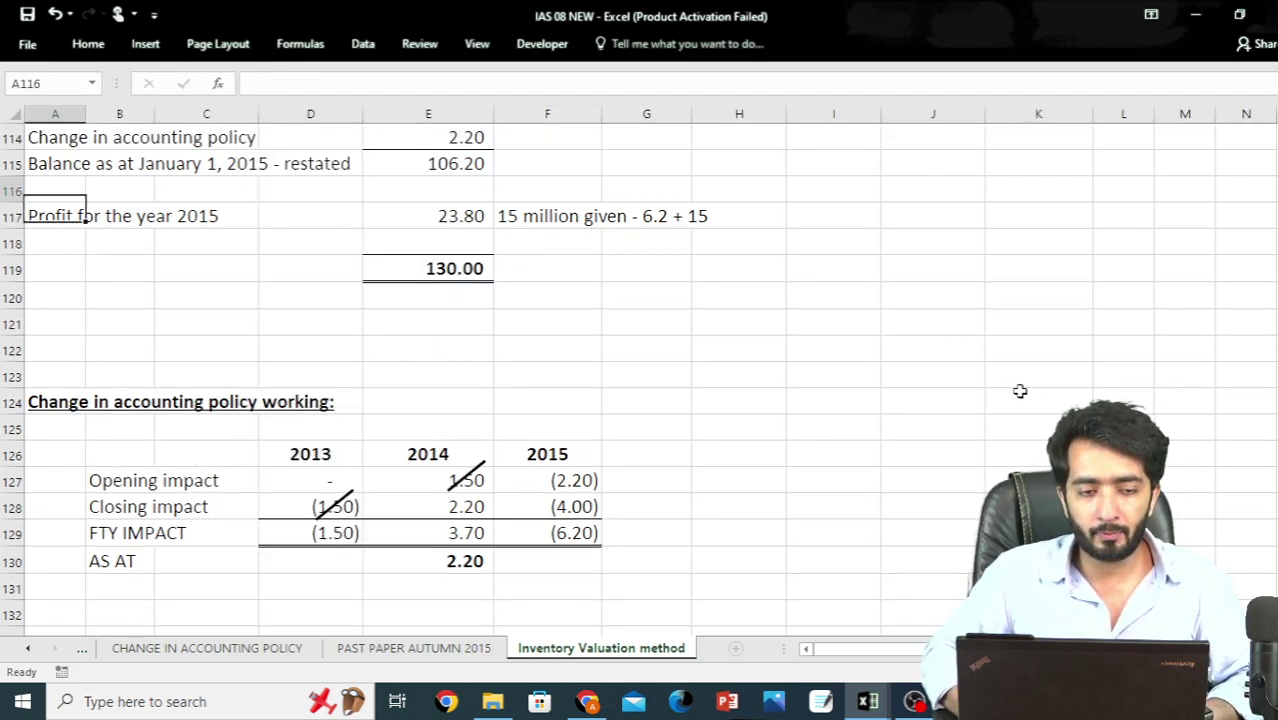
key(Up)
key(ctrl+c)
key(Down)
key(Down)
key(Down)
key(Down)
key(ctrl+v)
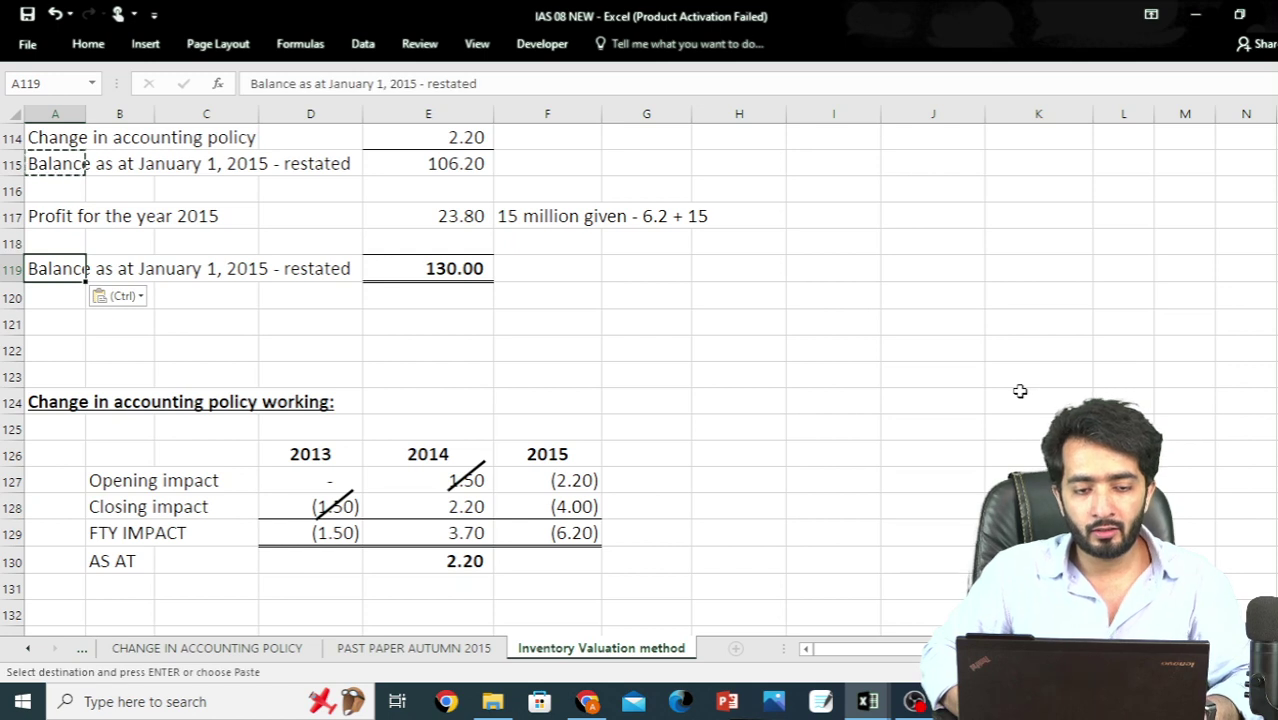
Remove the - restated suffix from the label in A119 so it reads Balance as at January 1, 2015
key(Escape)
key(F2)
key(ctrl+shift+Left)
key(ctrl+shift+Left)
key(ctrl+shift+Left)
key(ctrl+shift+Right)
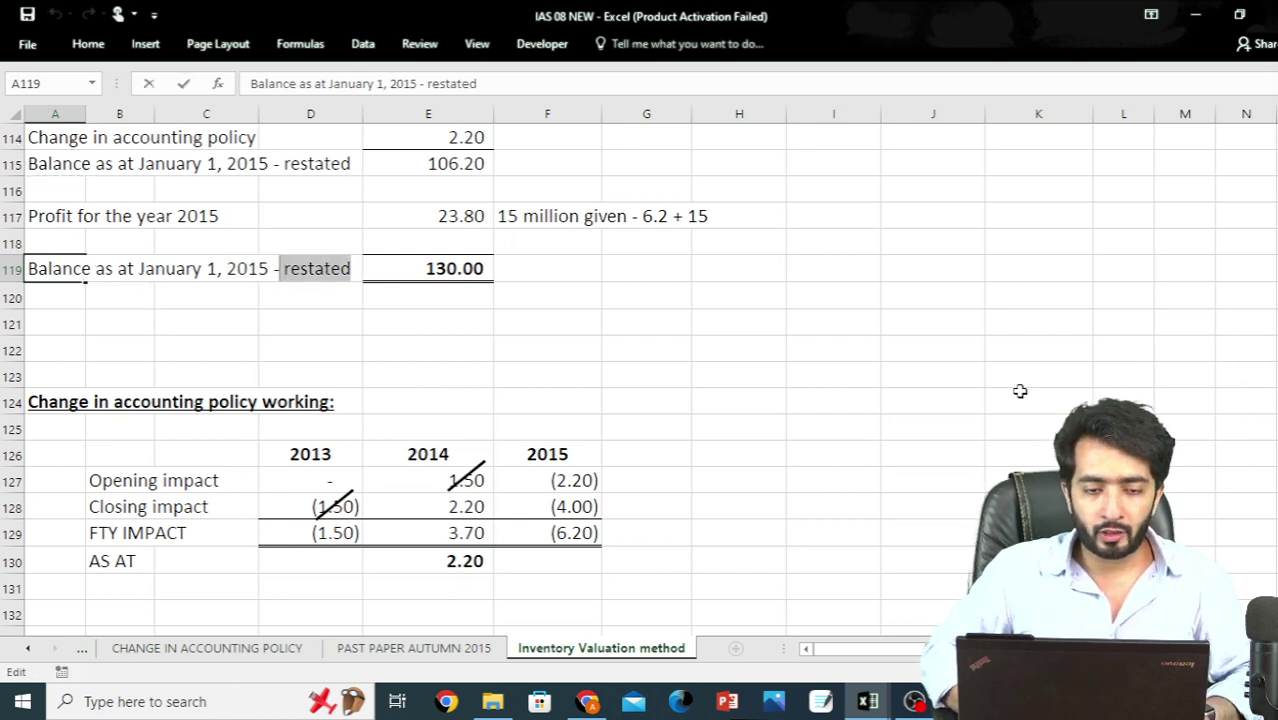
key(shift+Left)
key(BackSpace)
Change the date in the closing balance label in A119 so it reads Balance as at Dec 31, 2015
key(ctrl+Left)
key(Left)
key(ctrl+shift+Left)
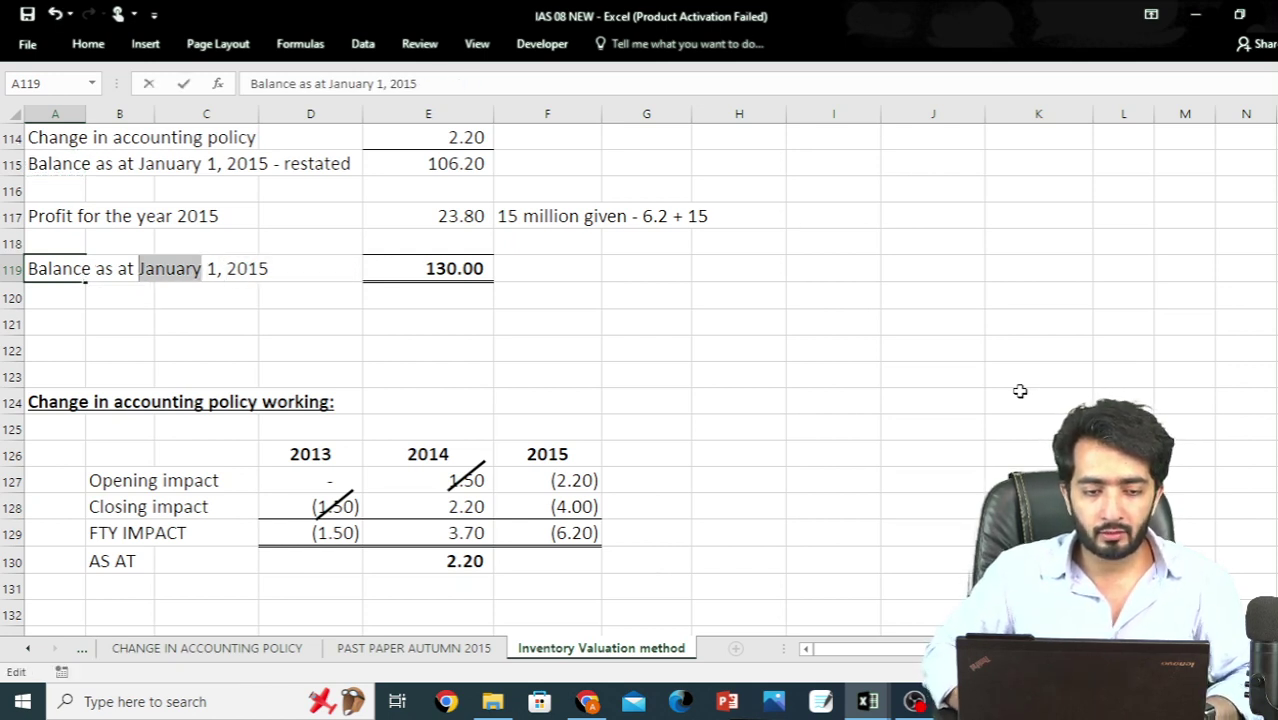
text(DEc )
text(3)
key(Left)
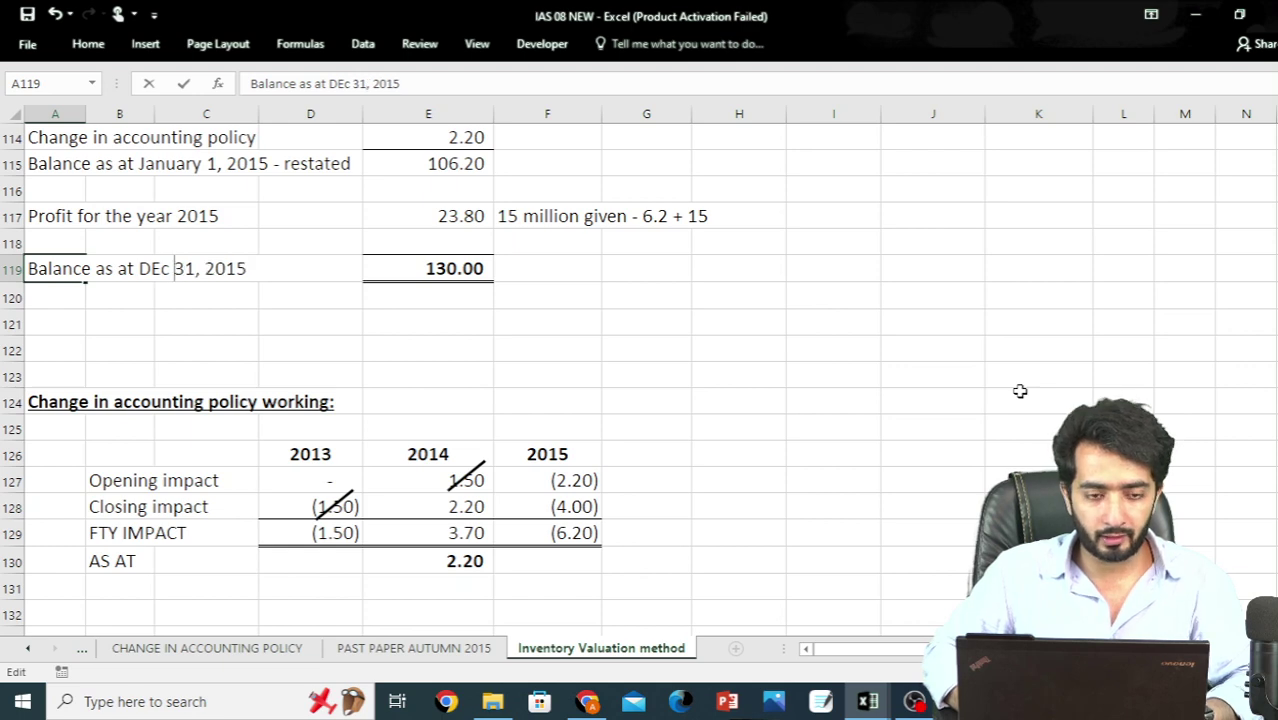
key(BackSpace)
text(e)
key(Return)
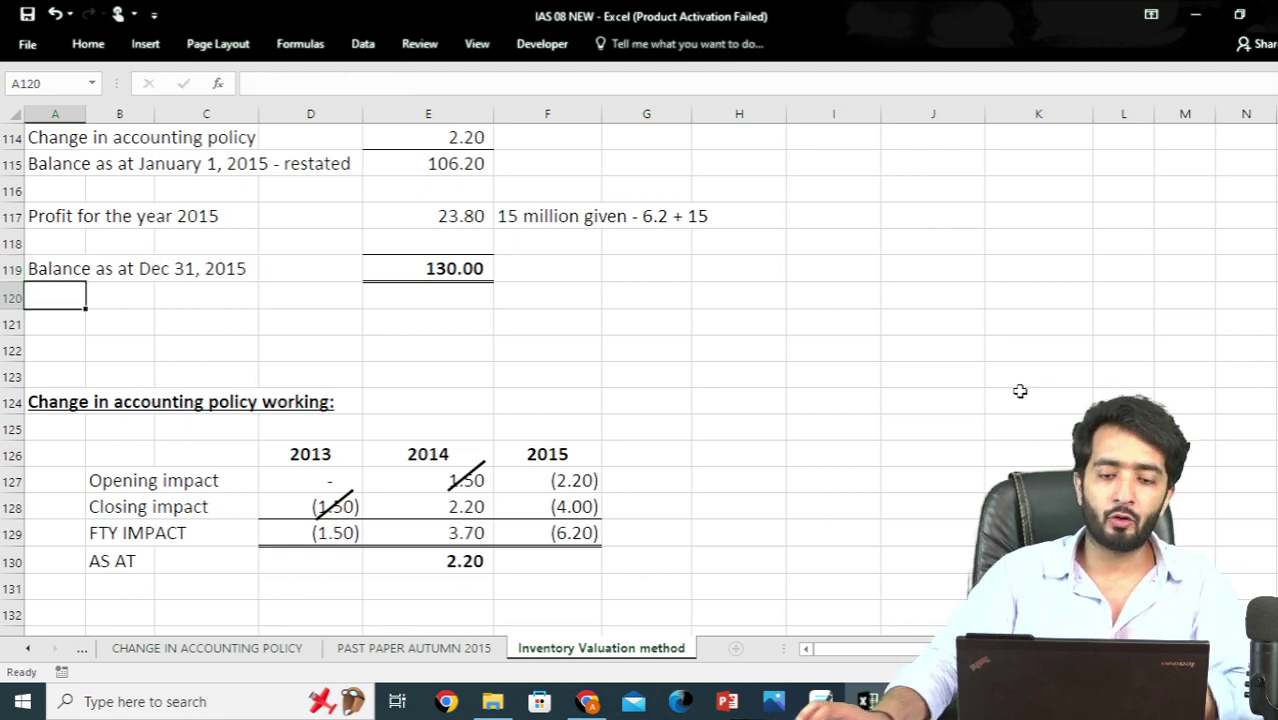
Review the FIFO and weighted average inventory values, and check the opening, closing and FTY impacts in the accounting policy working
scroll(1020, 391, up, 2)
scroll(1020, 391, up, 7)
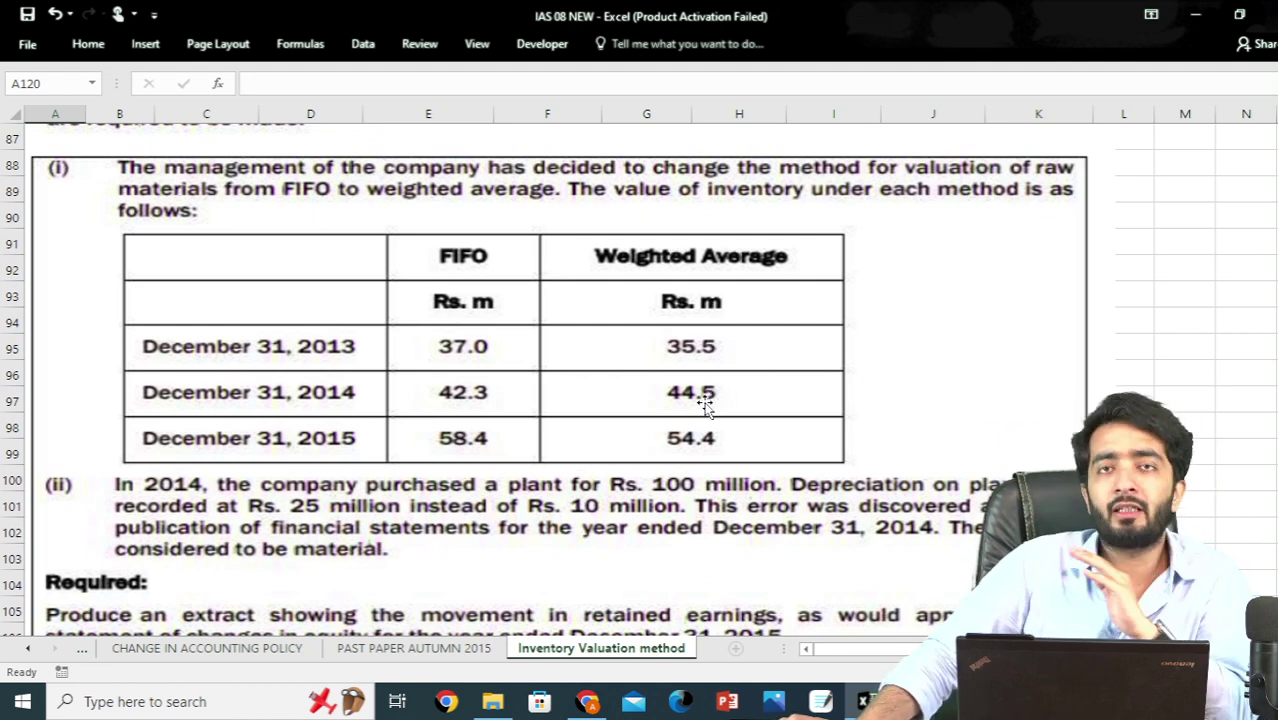
scroll(705, 403, down, 12)
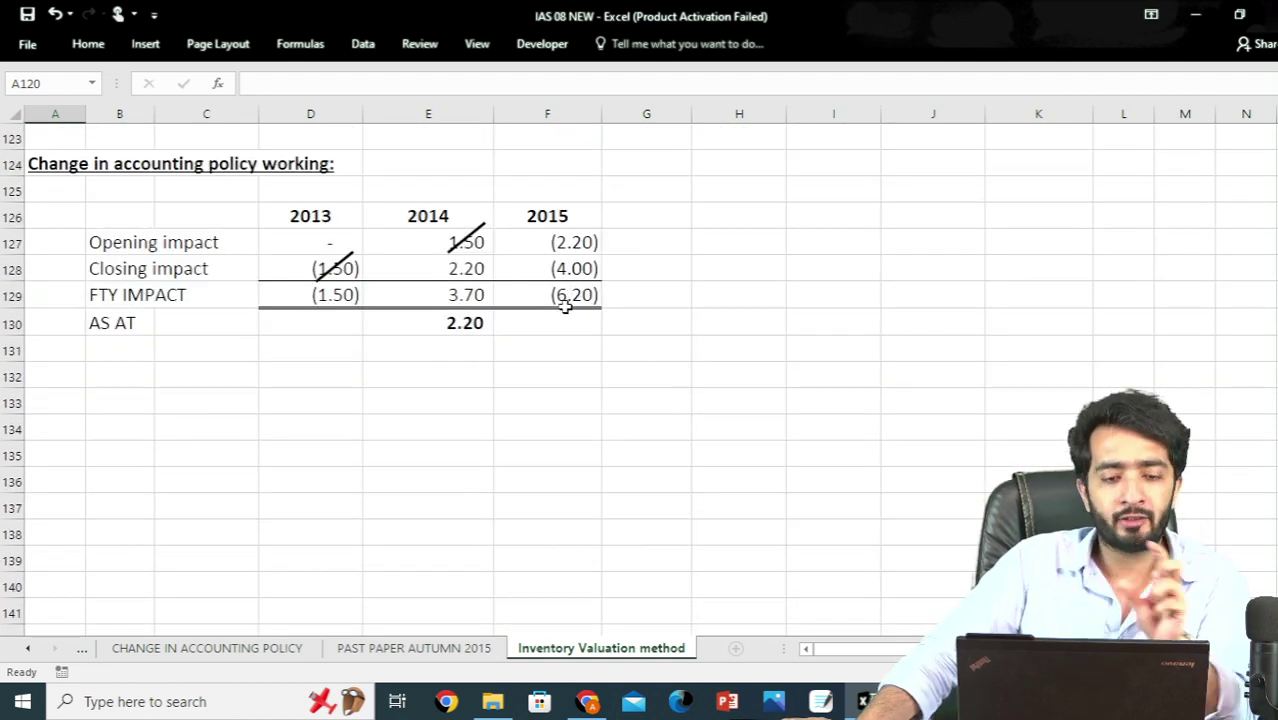
click(298, 274)
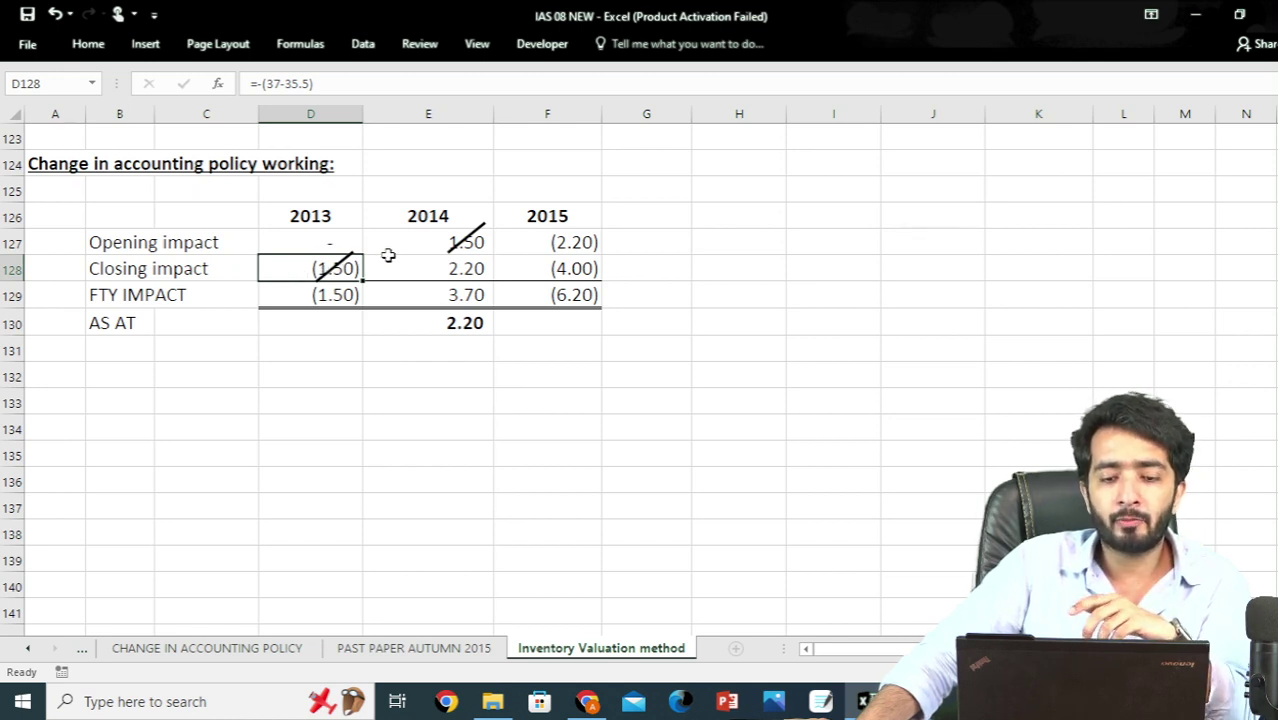
click(419, 262)
click(433, 246)
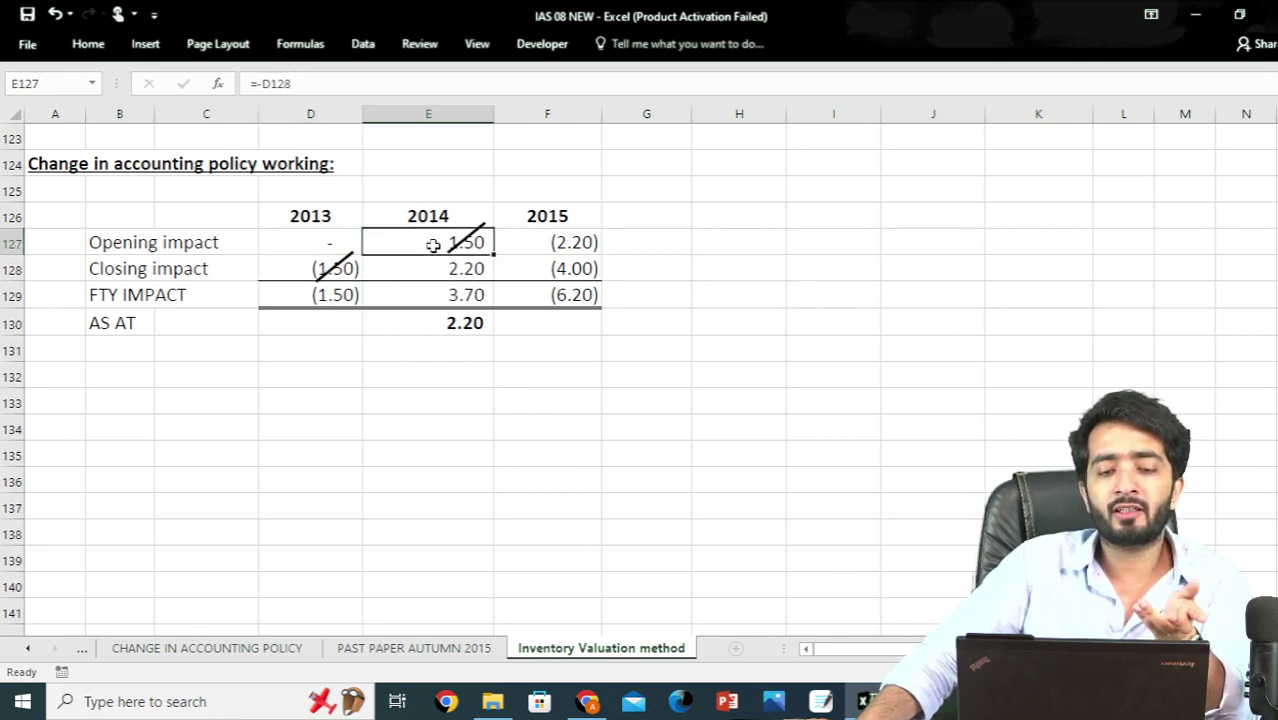
click(424, 292)
click(583, 292)
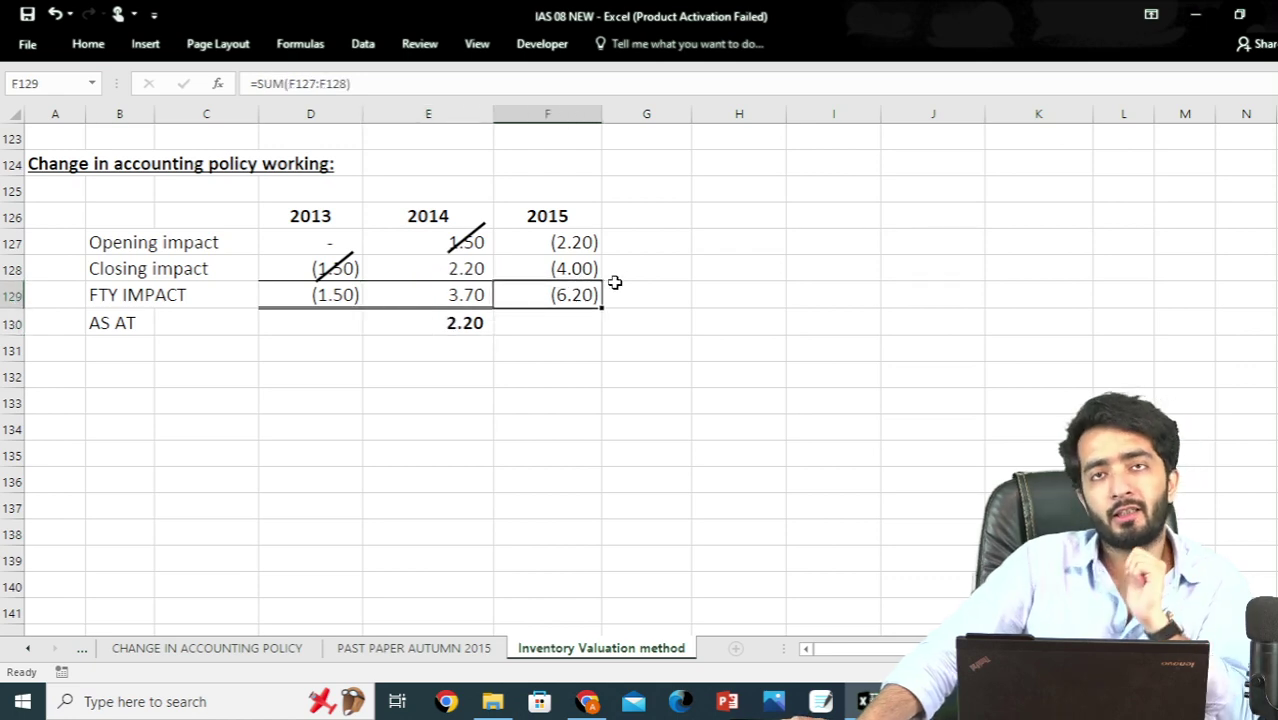